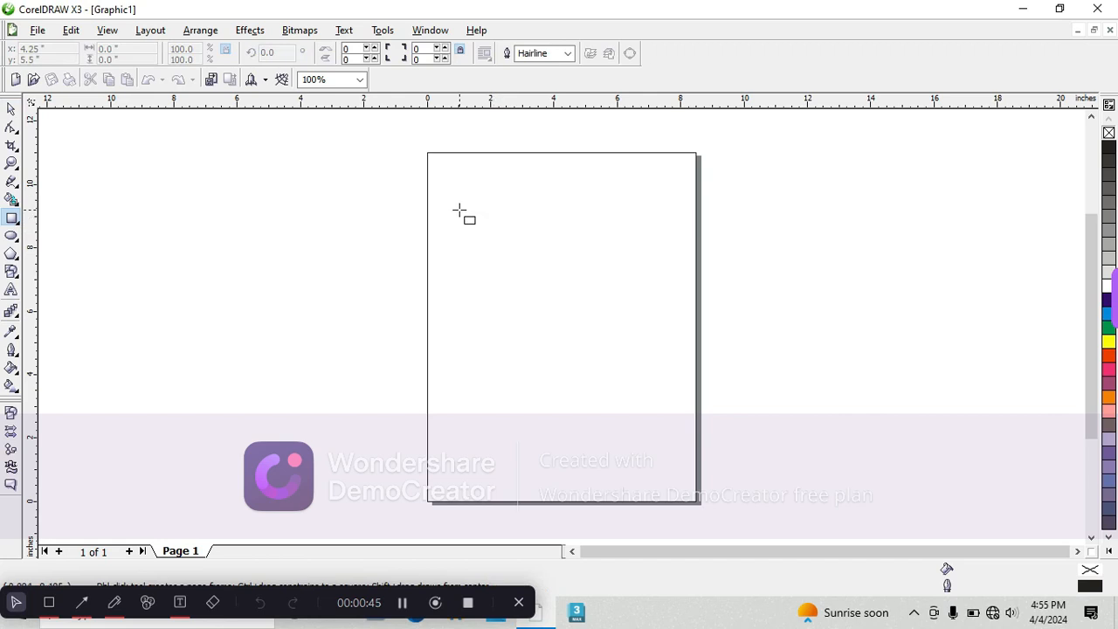
Draw a rectangle on the page and set both its width and height to 800 px.
{"action": "left_click_drag", "start_coordinate": [461, 210], "coordinate": [673, 378]}
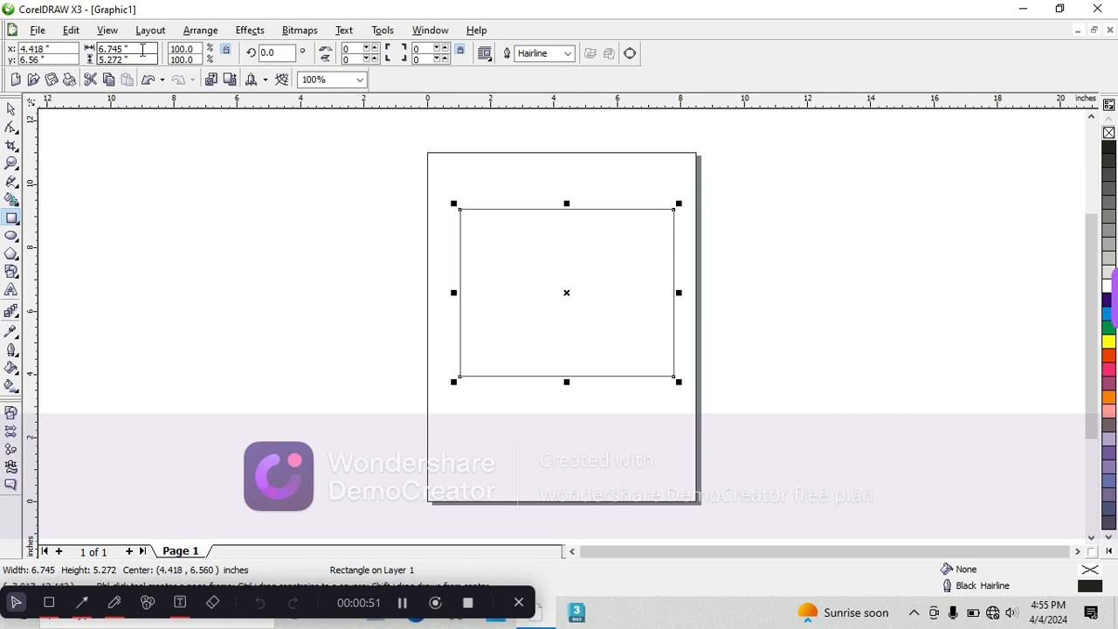
{"action": "left_click_drag", "start_coordinate": [143, 49], "coordinate": [65, 63]}
{"action": "type", "text": "800"}
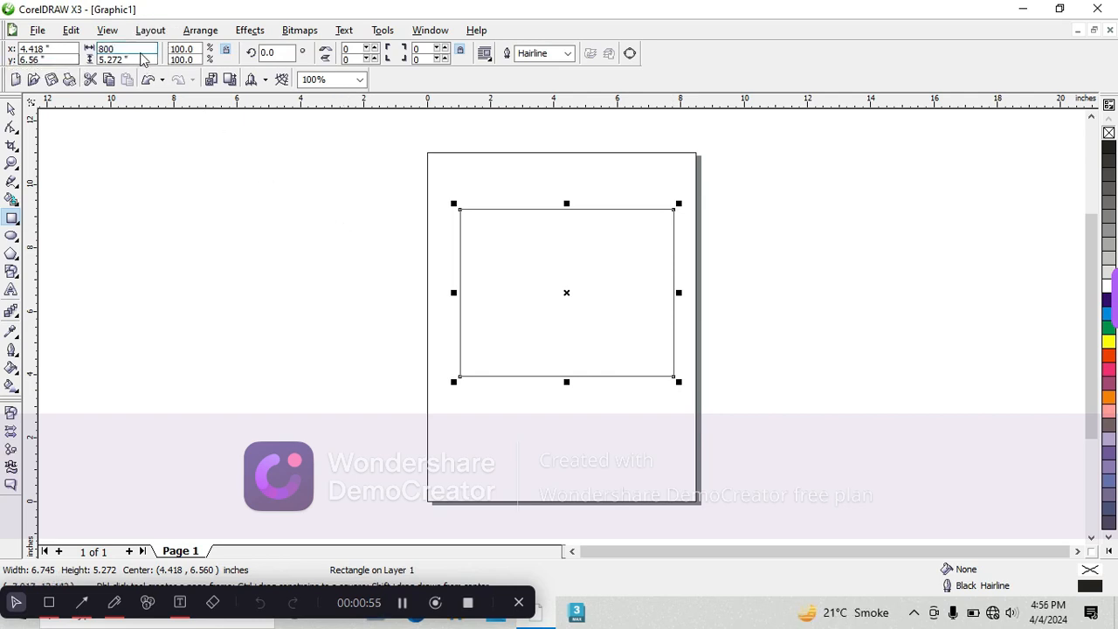
{"action": "key", "text": "Tab"}
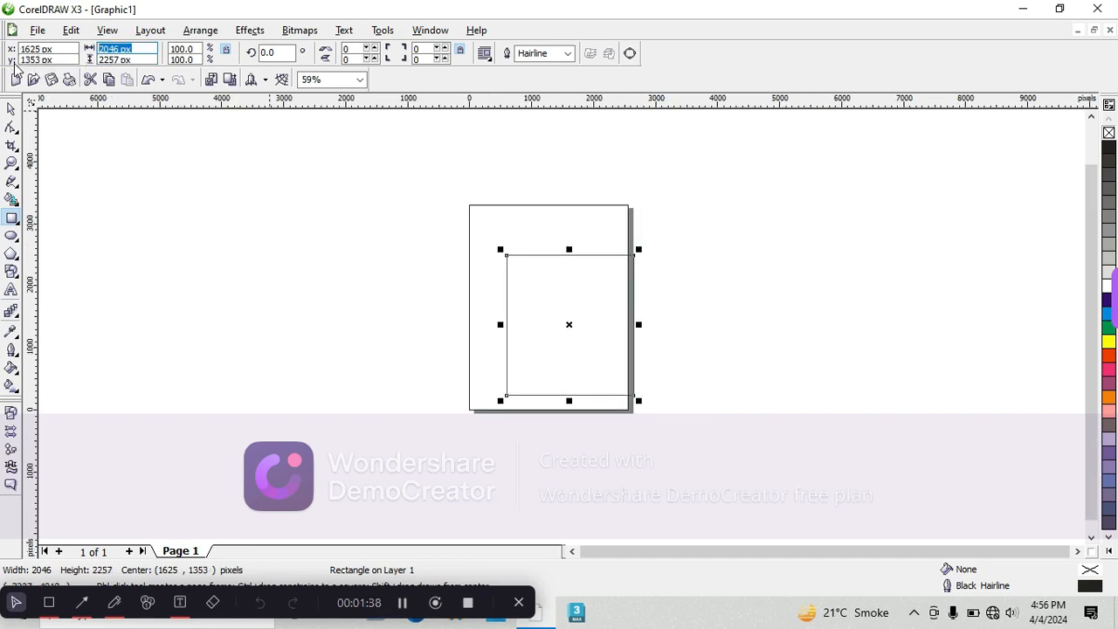
{"action": "type", "text": "8"}
{"action": "key", "text": "Tab"}
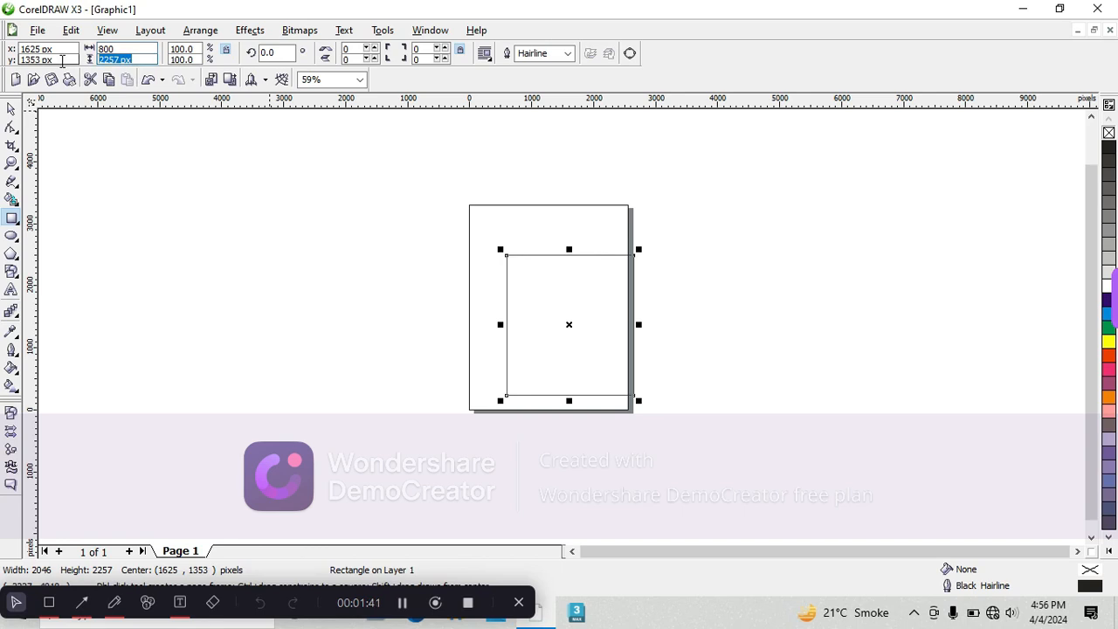
{"action": "type", "text": "800"}
{"action": "key", "text": "Return"}
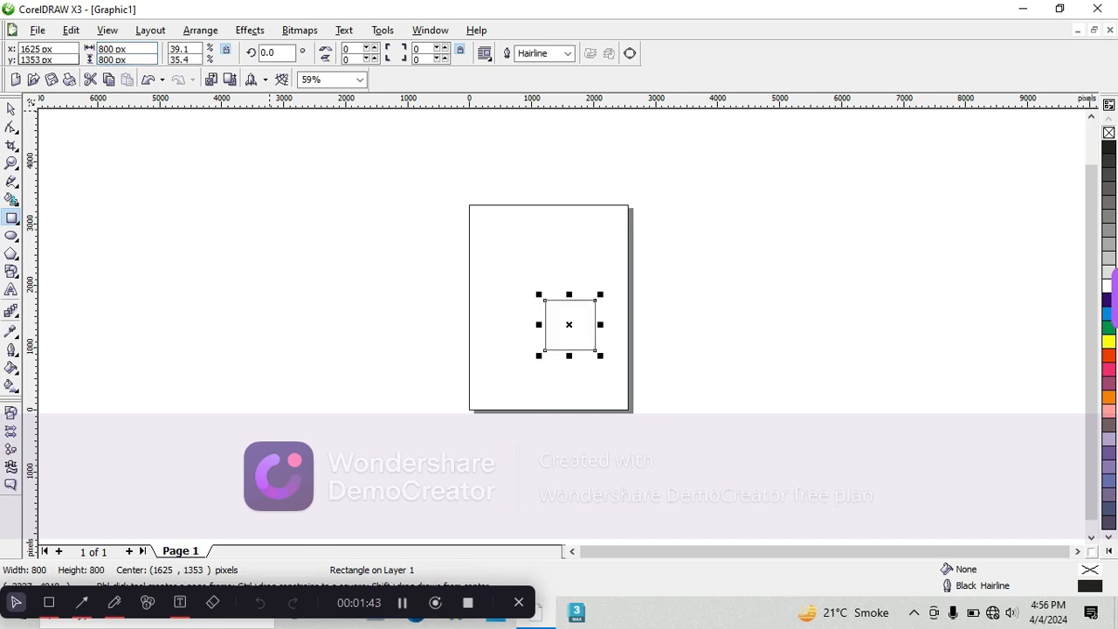
Convert the 800 px square to curves and activate the Shape tool on it for node editing.
{"action": "key", "text": "ctrl+q"}
{"action": "key", "text": "F10"}
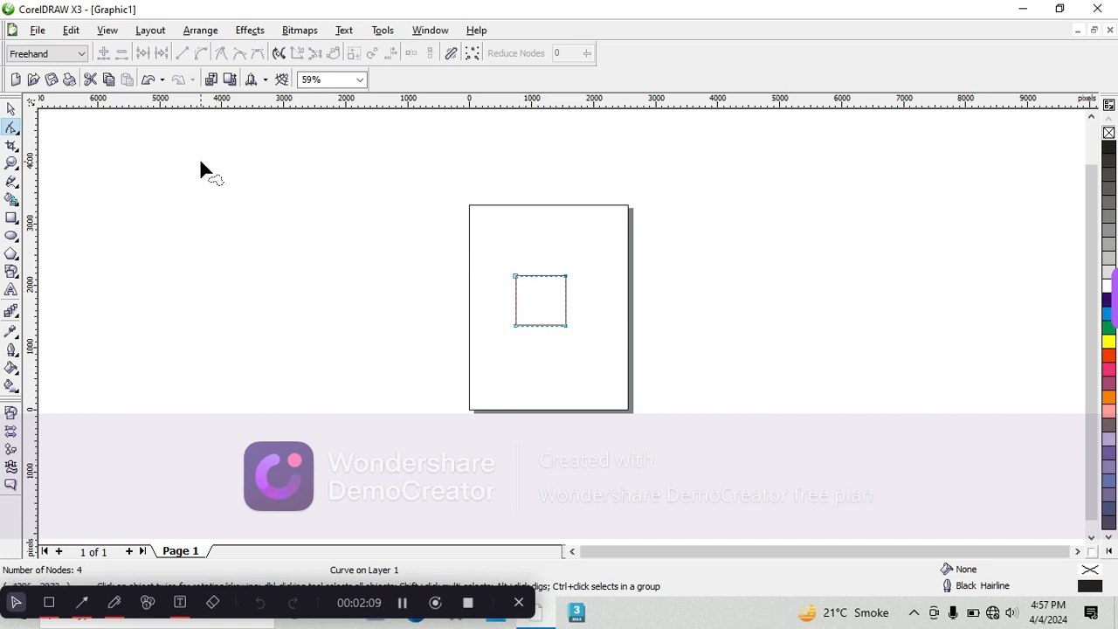
{"action": "left_click", "coordinate": [11, 108]}
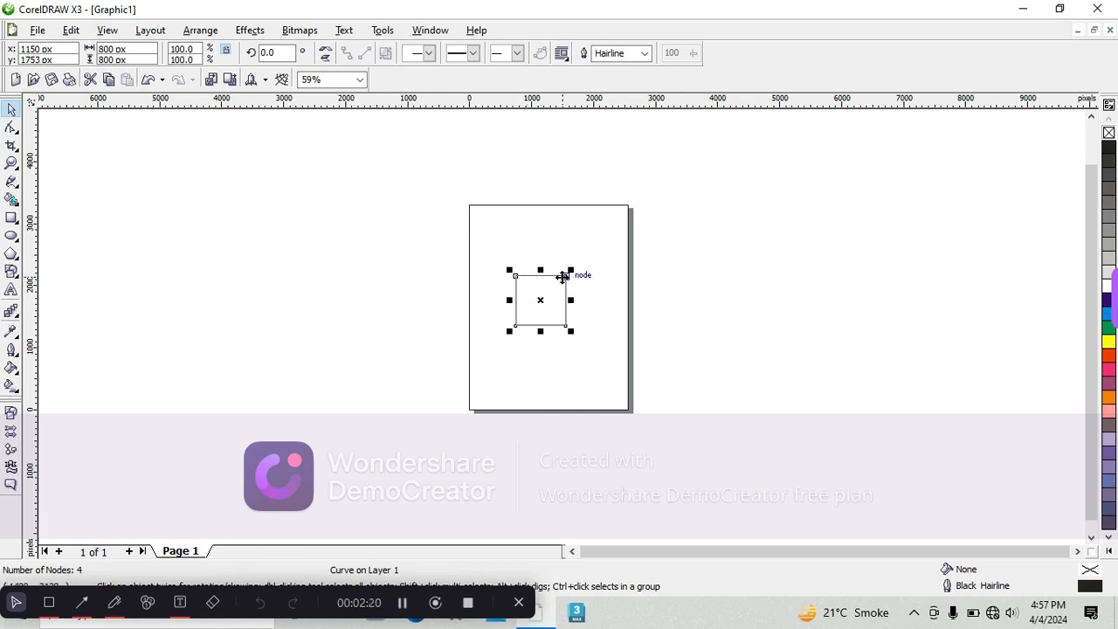
{"action": "key", "text": "z"}
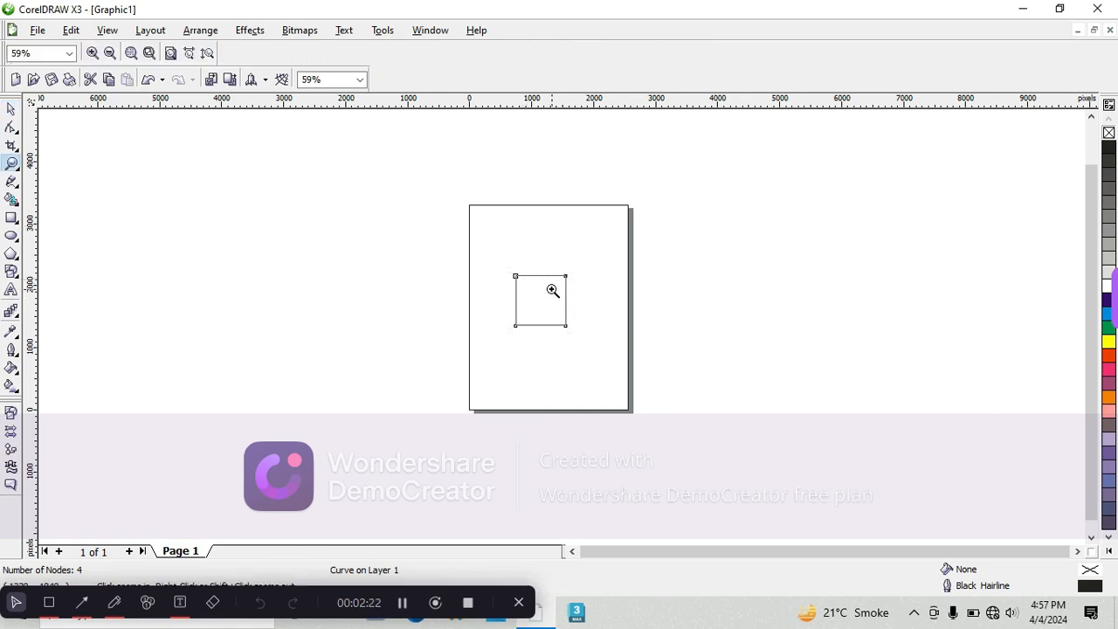
{"action": "left_click", "coordinate": [553, 290]}
{"action": "left_click", "coordinate": [582, 343]}
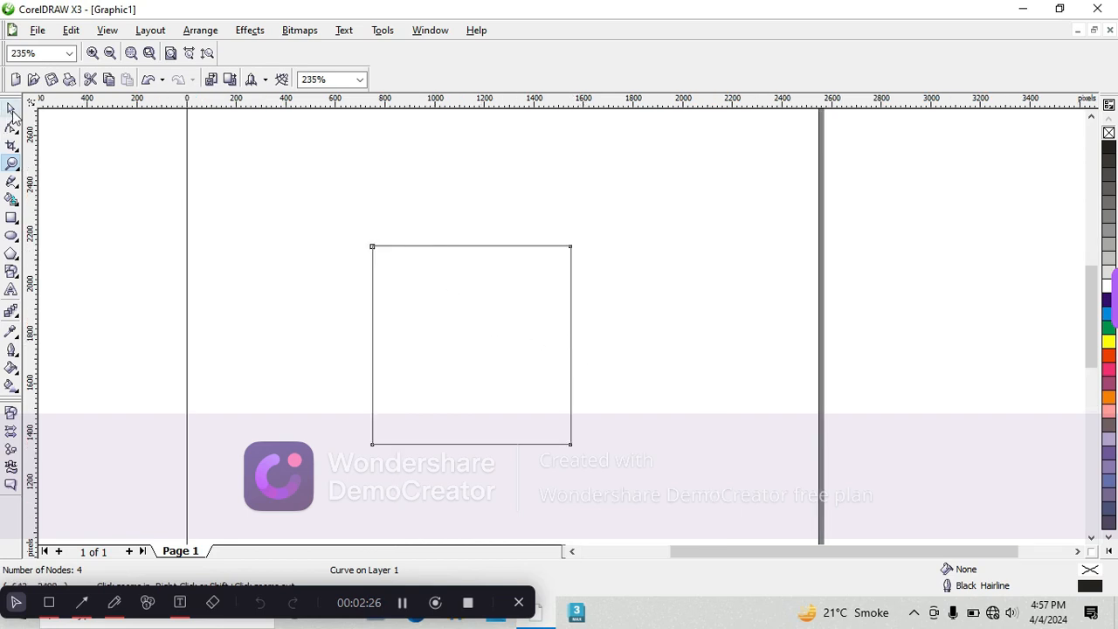
{"action": "left_click", "coordinate": [11, 109]}
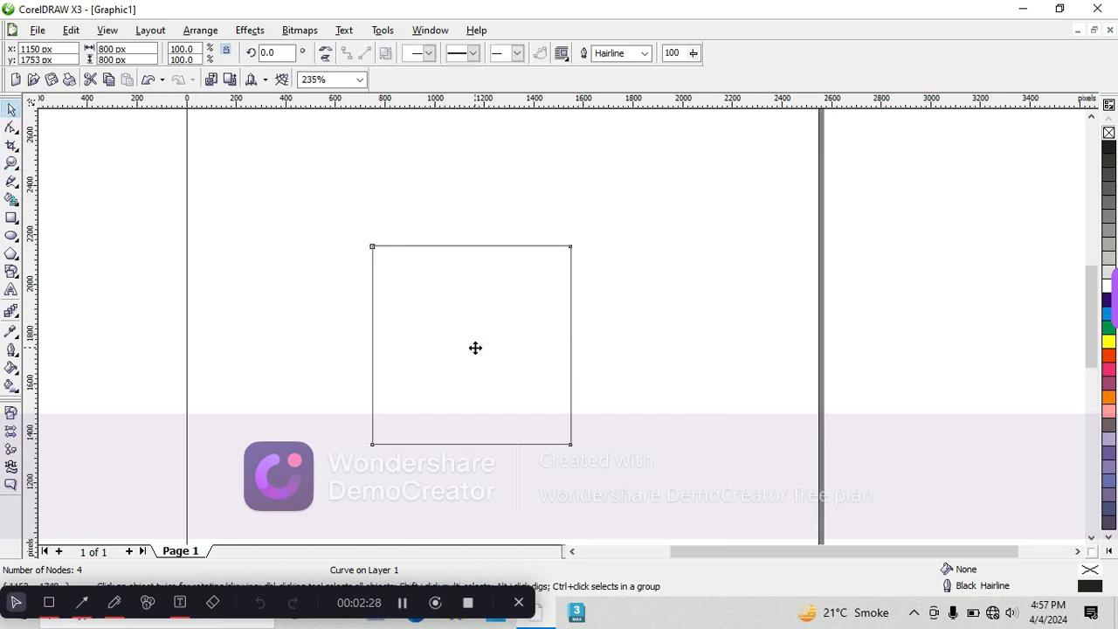
{"action": "key", "text": "F10"}
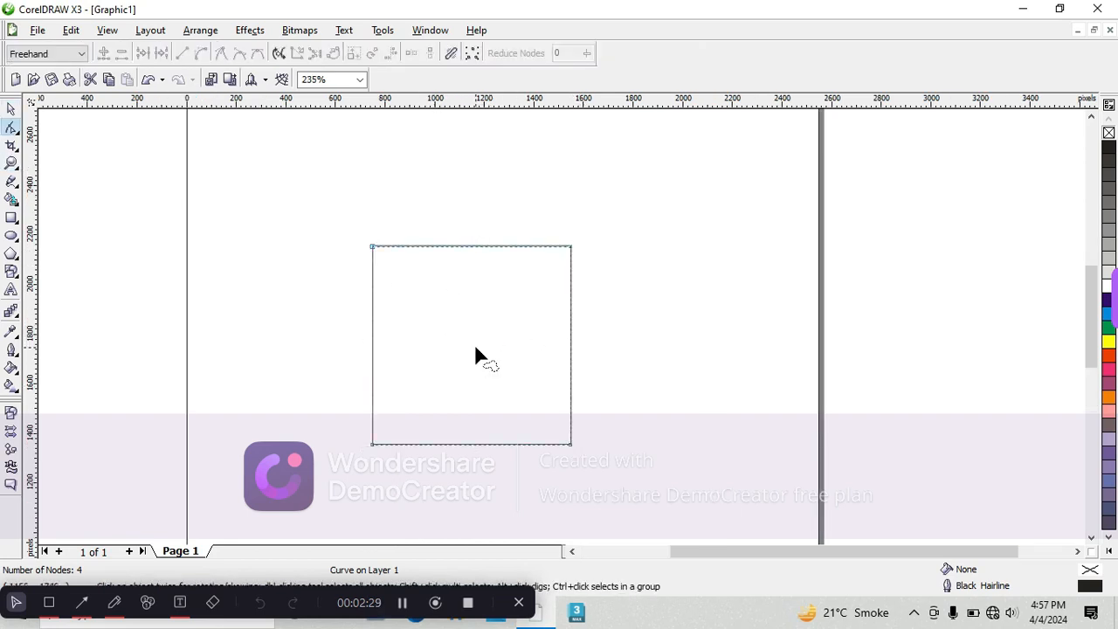
Add a node on each adjoining side close to all four corners of the square, eight new nodes in total.
{"action": "double_click", "coordinate": [561, 249]}
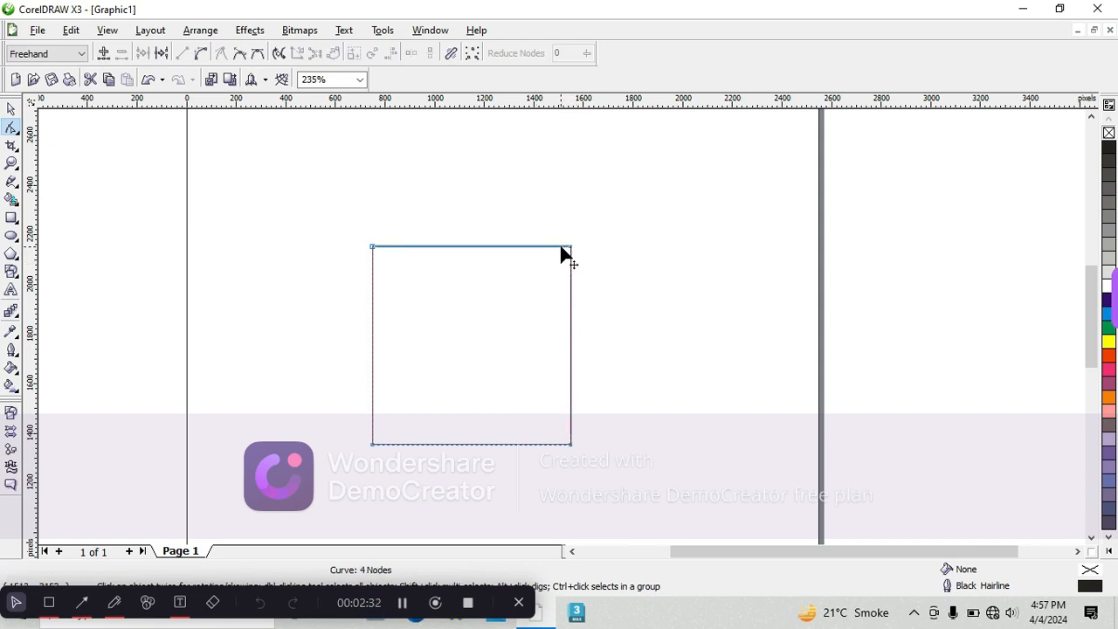
{"action": "double_click", "coordinate": [570, 257]}
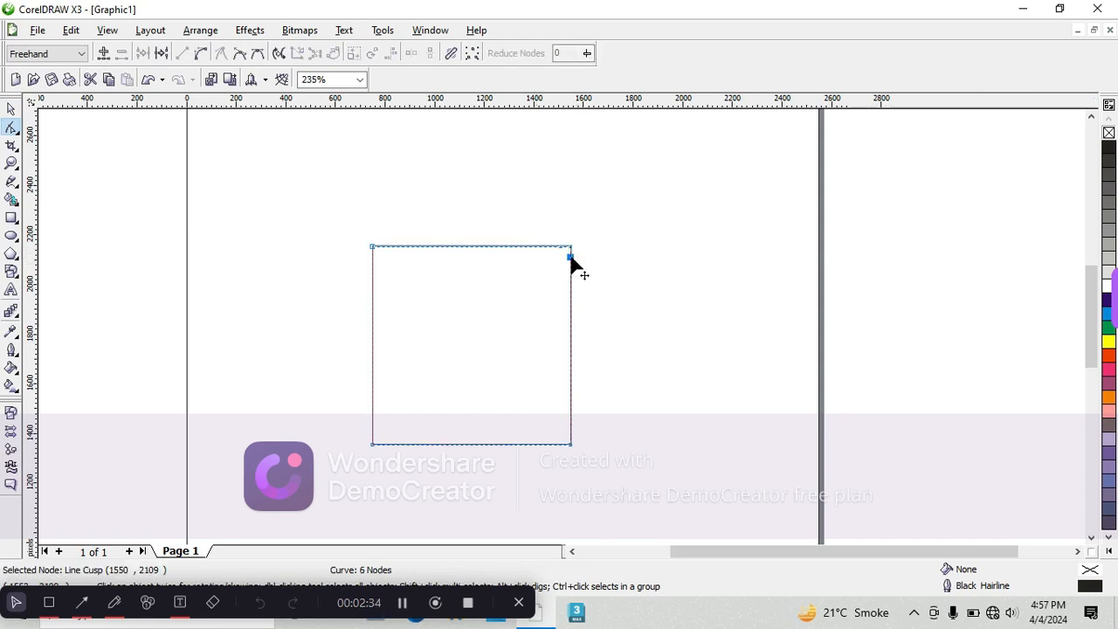
{"action": "double_click", "coordinate": [380, 247]}
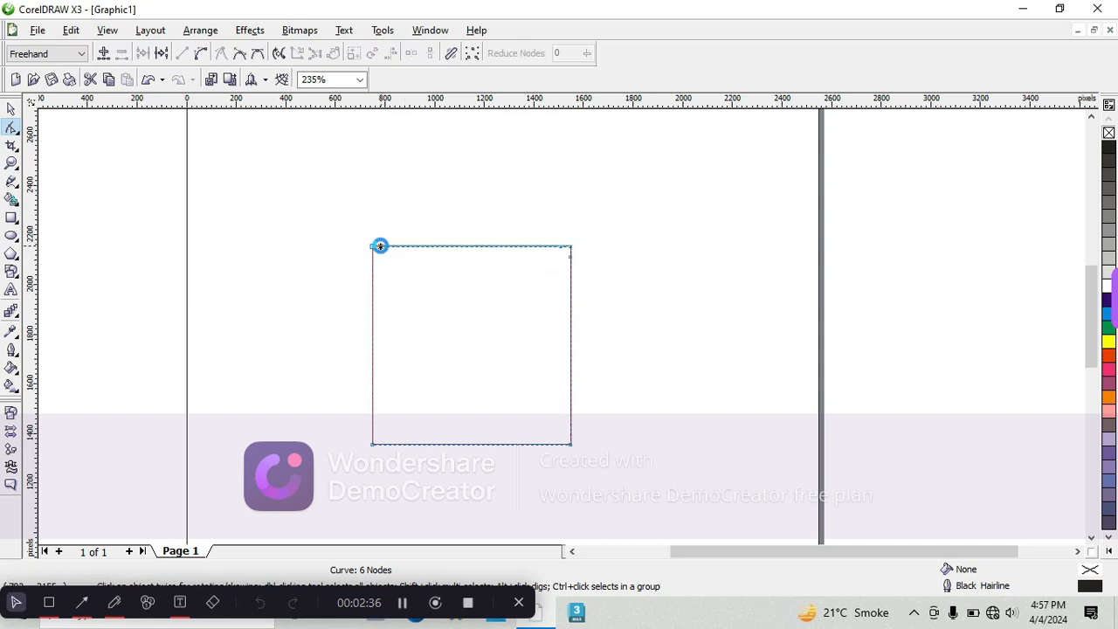
{"action": "double_click", "coordinate": [372, 253]}
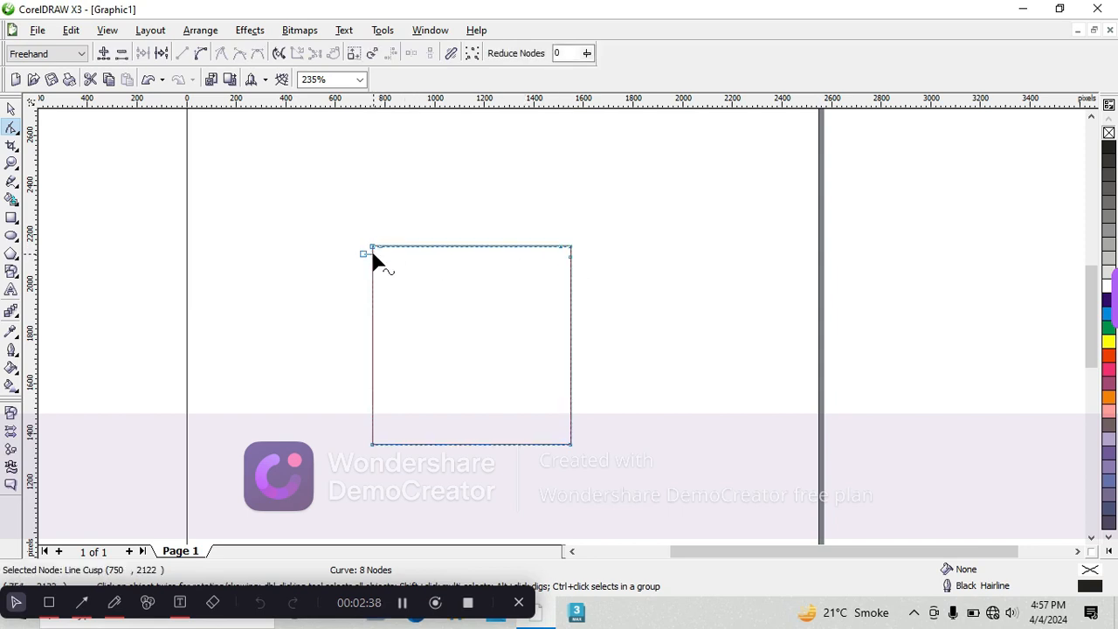
{"action": "double_click", "coordinate": [372, 437]}
{"action": "double_click", "coordinate": [383, 444]}
{"action": "left_click", "coordinate": [561, 447]}
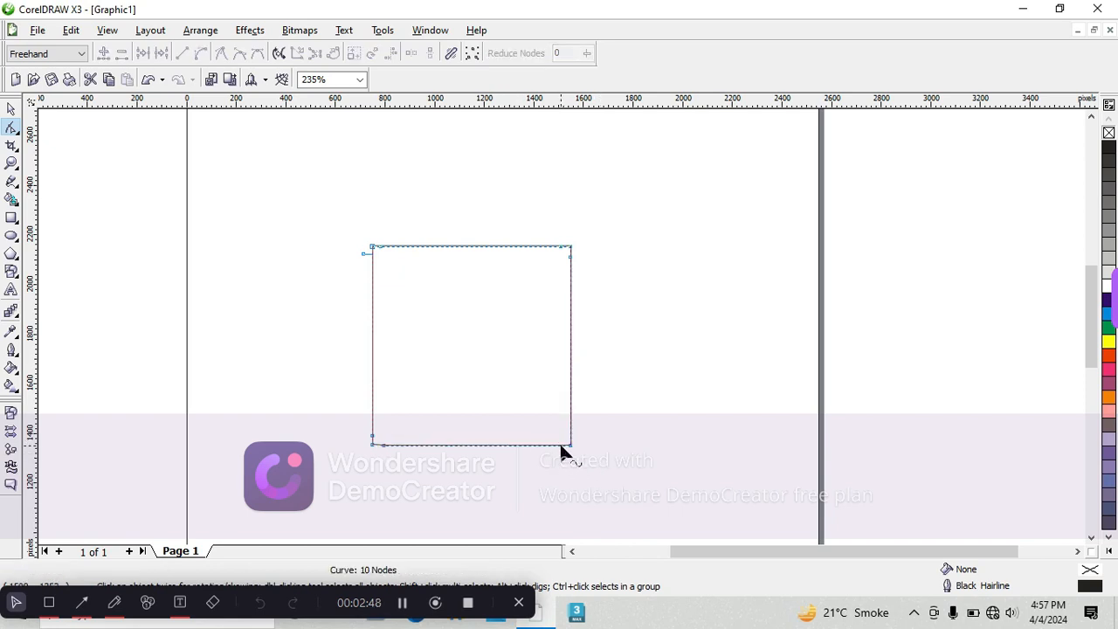
{"action": "double_click", "coordinate": [560, 445]}
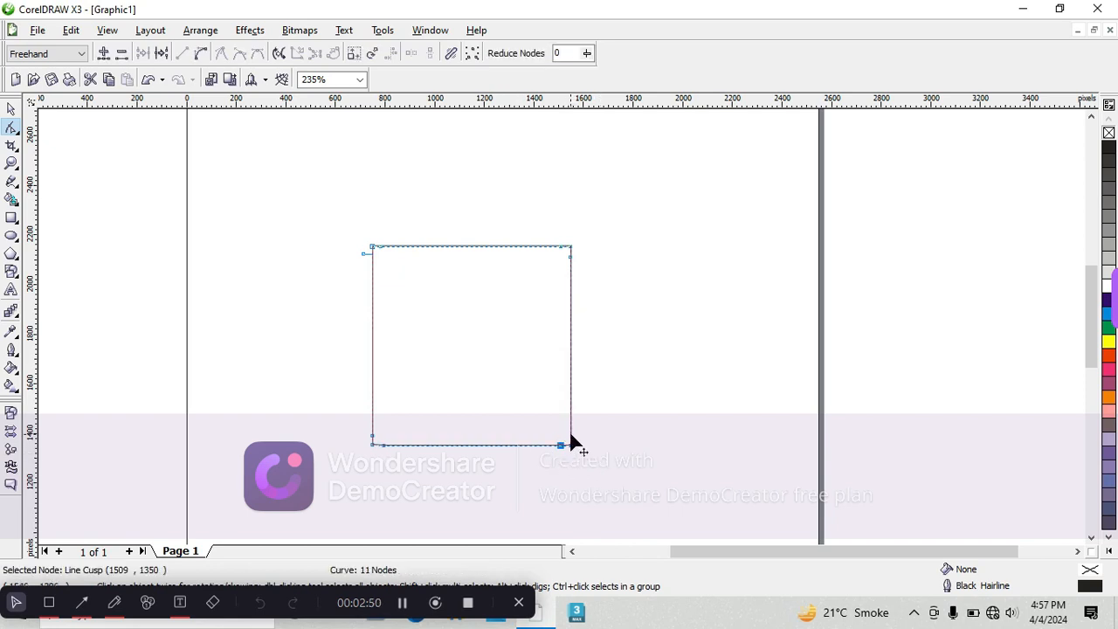
{"action": "double_click", "coordinate": [570, 444]}
Delete the four original corner nodes of the square to leave short diagonal segments at the corners.
{"action": "right_click", "coordinate": [573, 448]}
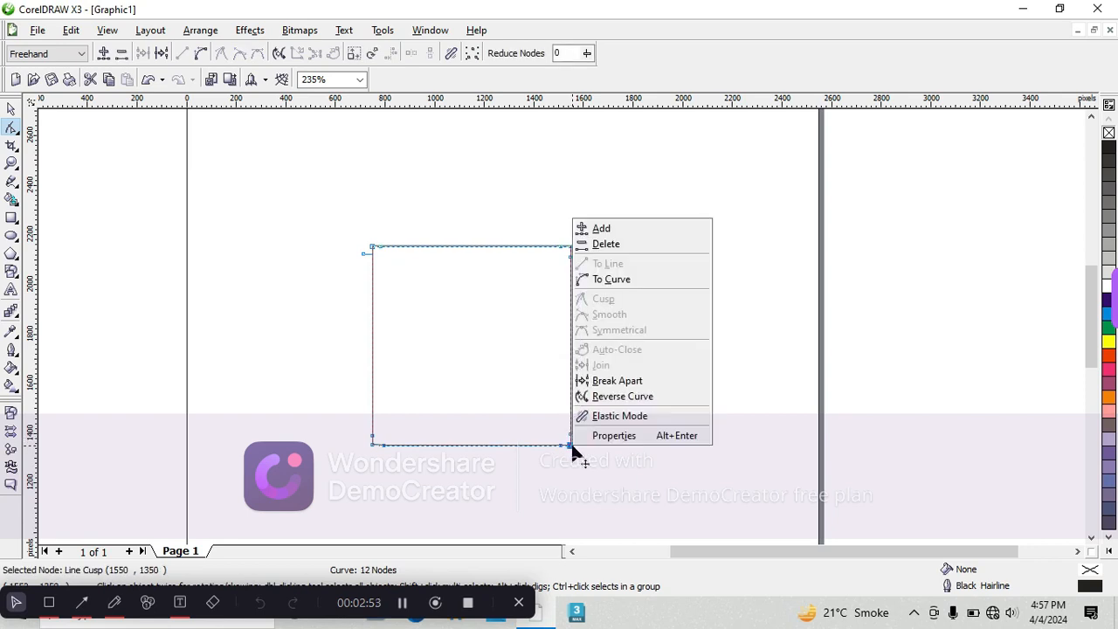
{"action": "left_click", "coordinate": [606, 244]}
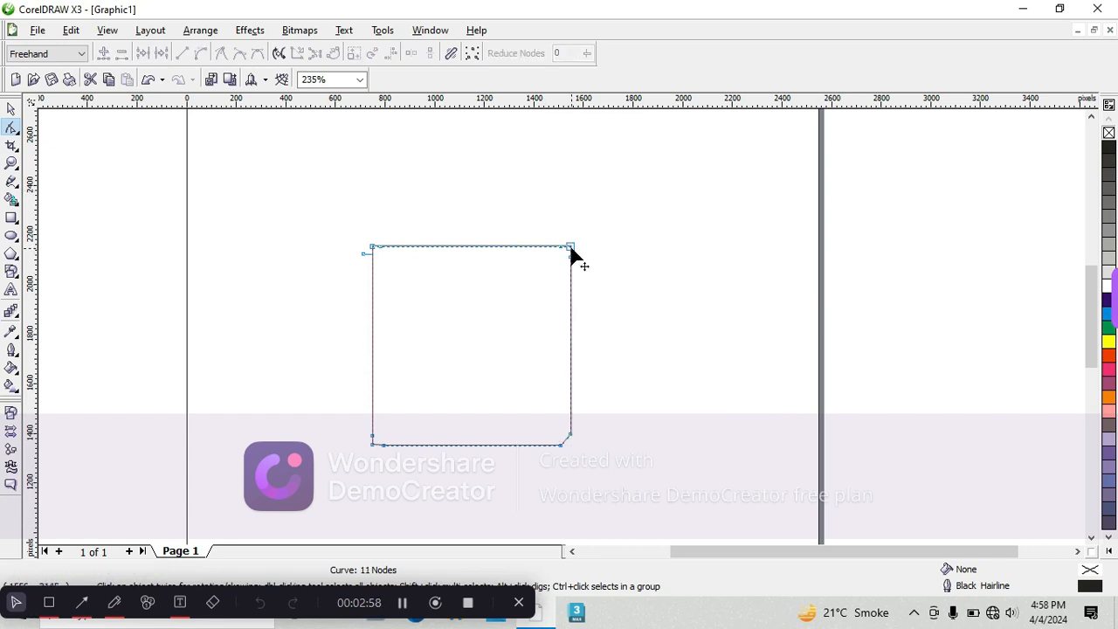
{"action": "right_click", "coordinate": [569, 250]}
{"action": "left_click", "coordinate": [603, 274]}
{"action": "right_click", "coordinate": [373, 249]}
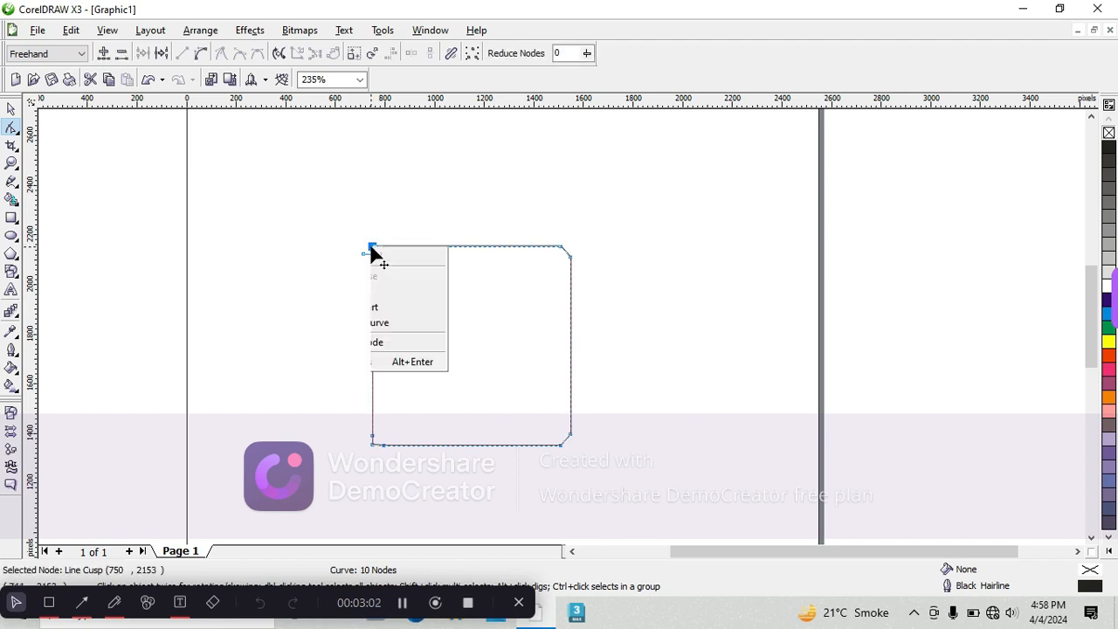
{"action": "left_click", "coordinate": [384, 273]}
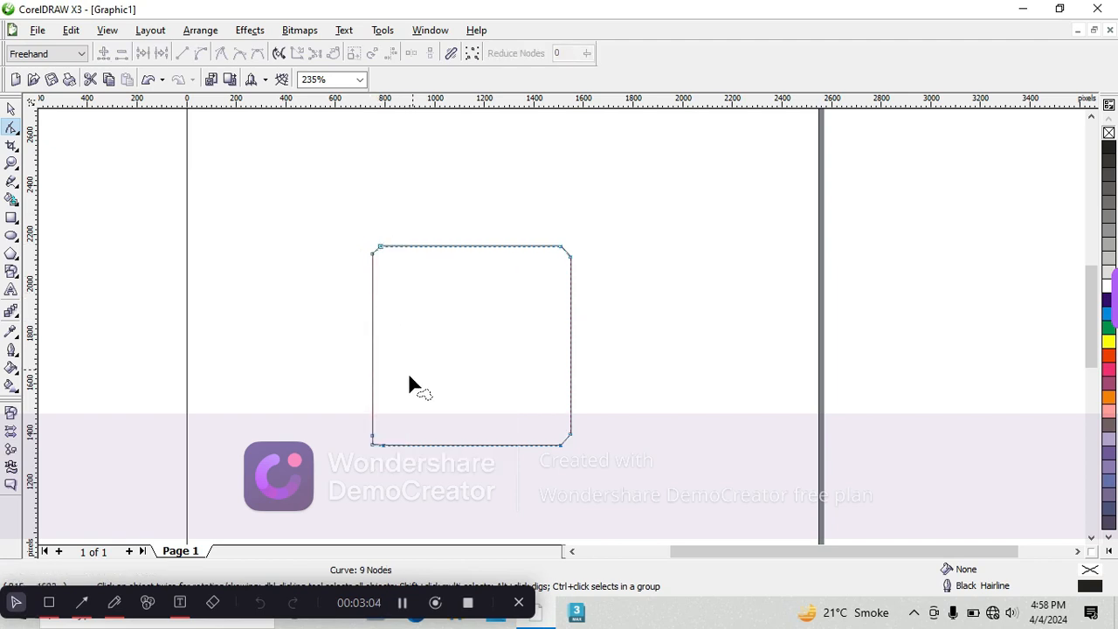
{"action": "right_click", "coordinate": [372, 445]}
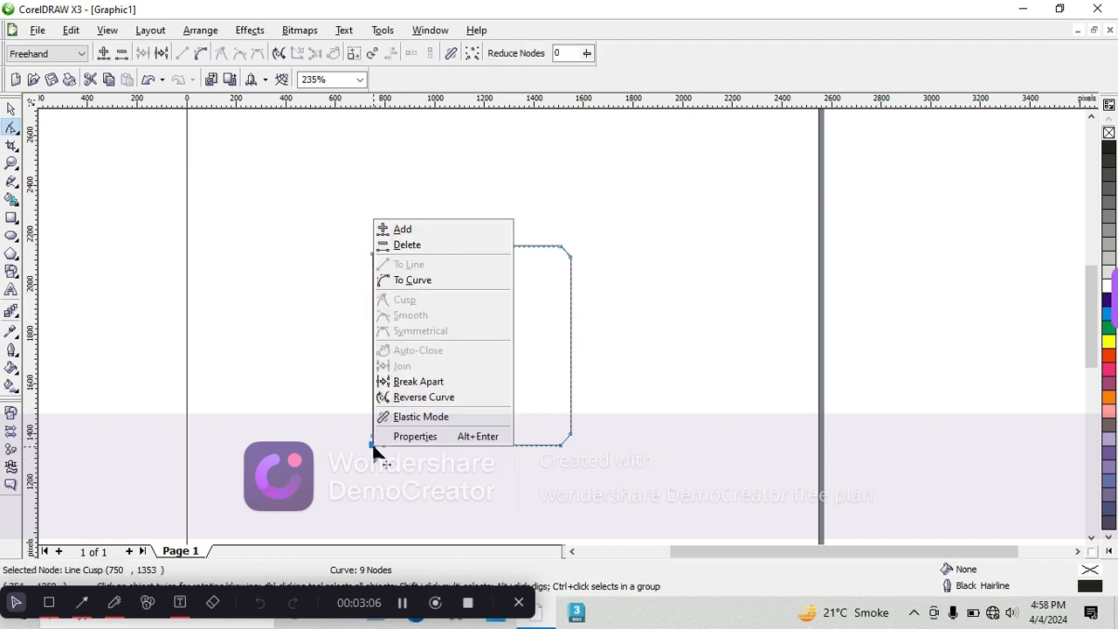
{"action": "left_click", "coordinate": [402, 244]}
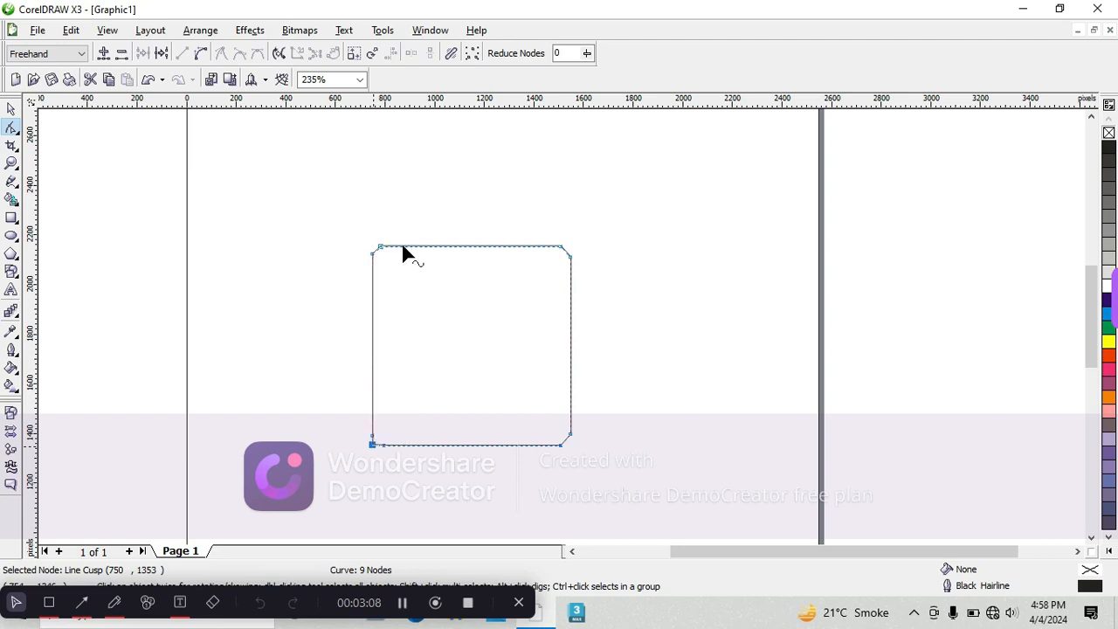
Convert the diagonal segment at the square's lower-left corner to a curve and adjust its handle into a smooth rounded corner.
{"action": "right_click", "coordinate": [375, 434]}
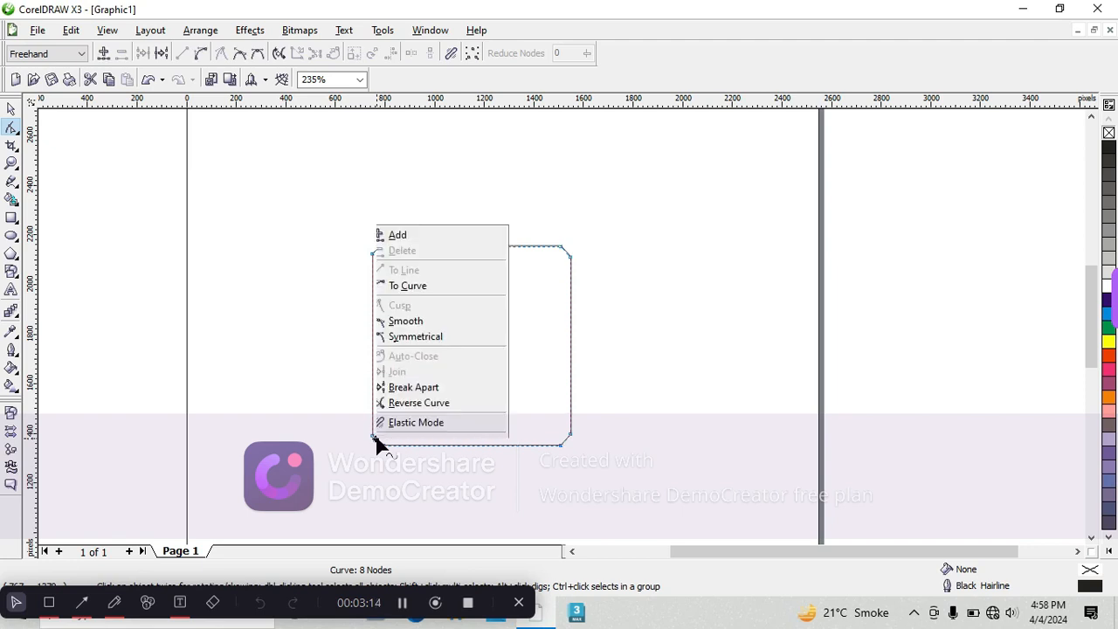
{"action": "left_click", "coordinate": [414, 273]}
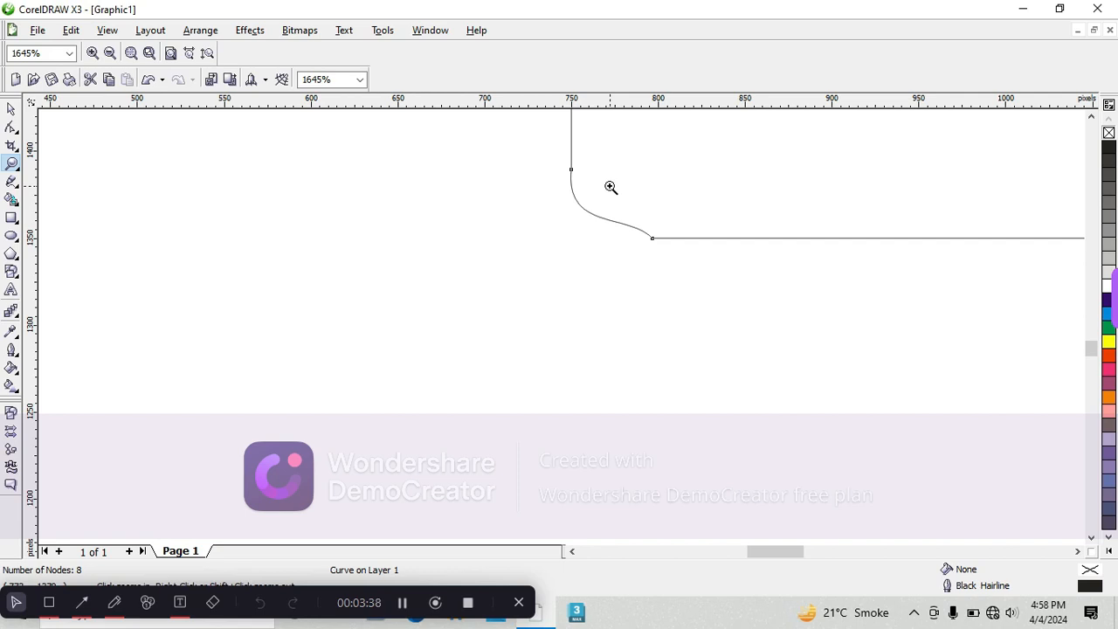
{"action": "left_click_drag", "start_coordinate": [612, 183], "coordinate": [687, 252]}
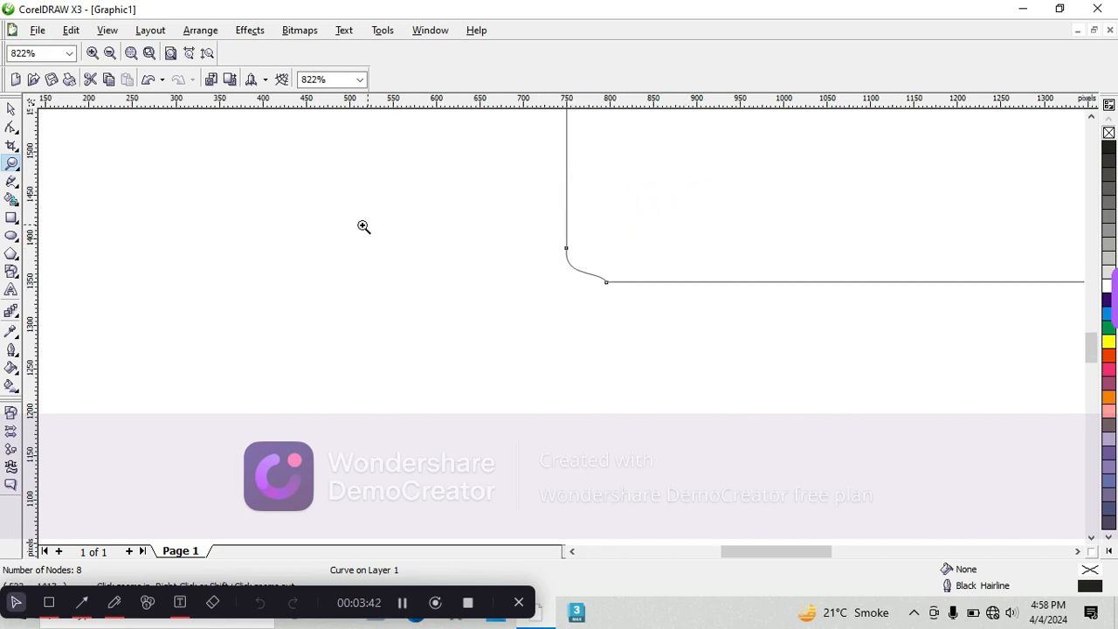
{"action": "left_click", "coordinate": [12, 109]}
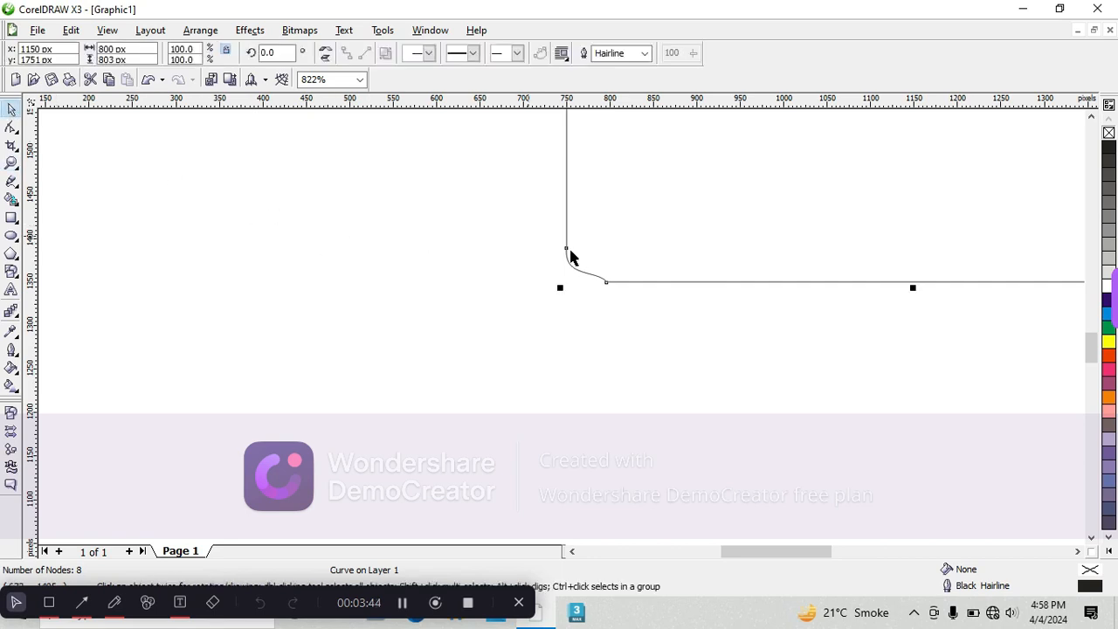
{"action": "double_click", "coordinate": [614, 280]}
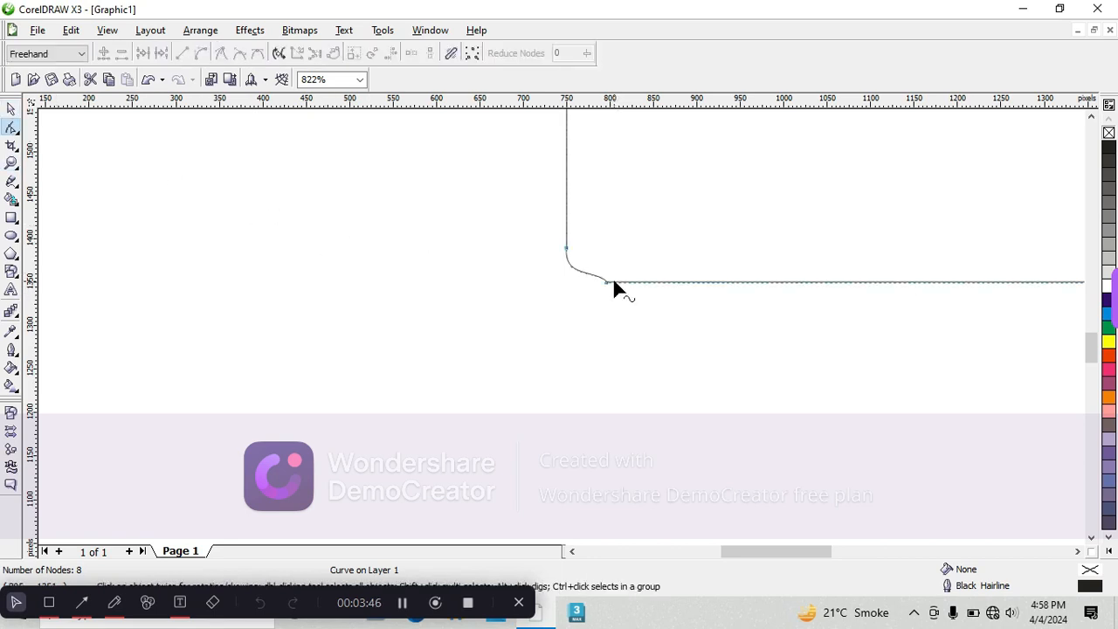
{"action": "left_click", "coordinate": [605, 281]}
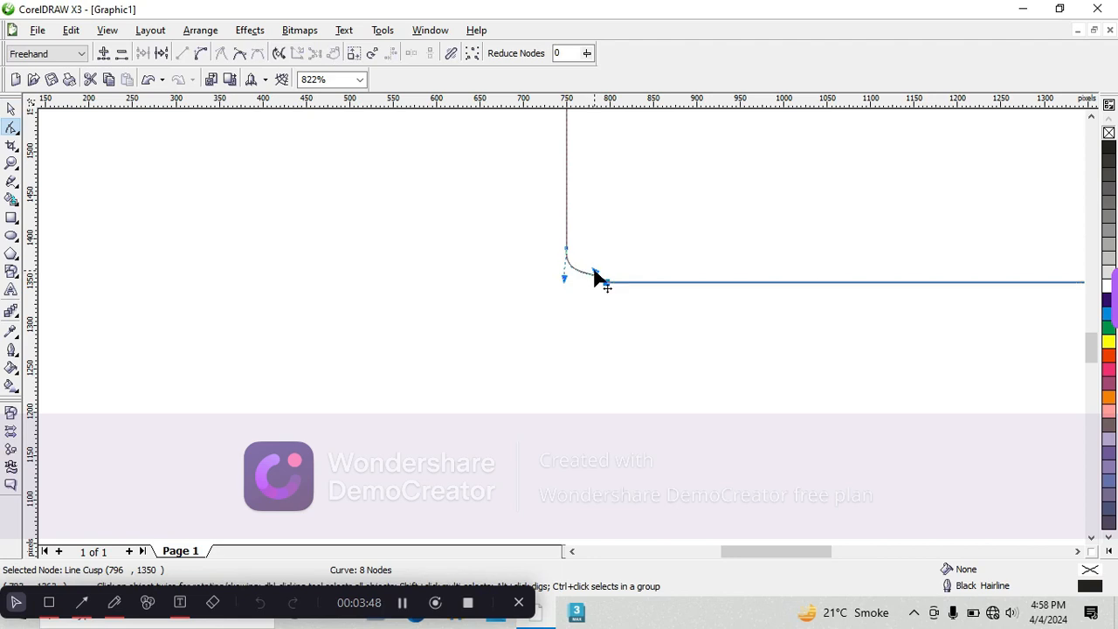
{"action": "mouse_move", "coordinate": [594, 270]}
{"action": "left_mouse_down"}
{"action": "mouse_move", "coordinate": [587, 291]}
{"action": "mouse_move", "coordinate": [556, 273]}
{"action": "mouse_move", "coordinate": [584, 287]}
{"action": "left_mouse_up"}
{"action": "left_click", "coordinate": [584, 289]}
{"action": "left_click", "coordinate": [297, 249]}
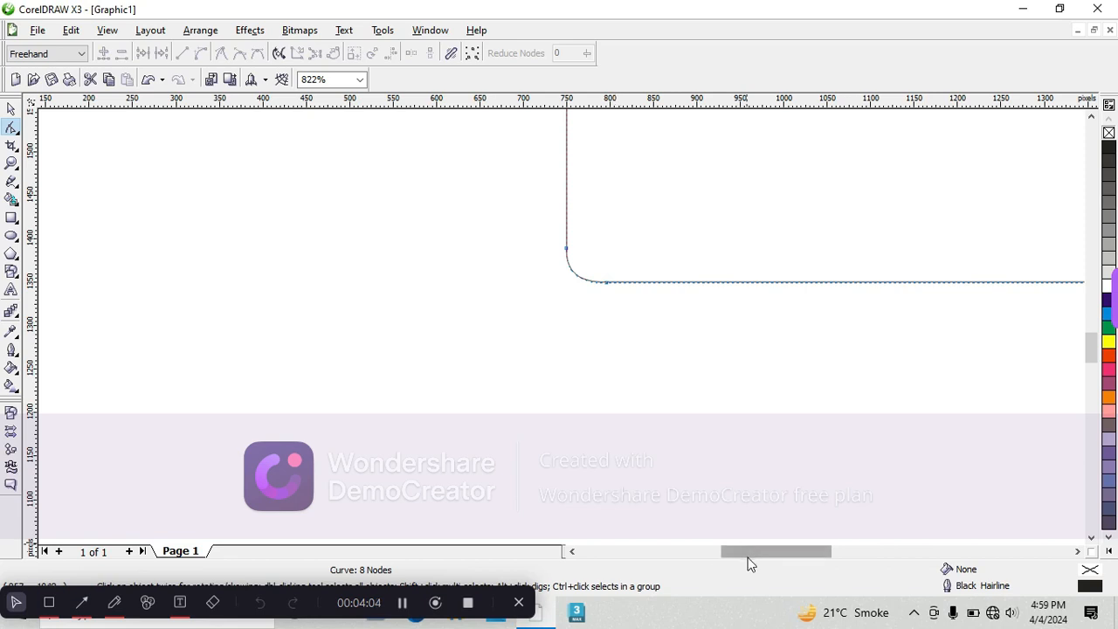
Convert the diagonal segment at the square's lower-right corner to a curve and bend it outward into a rounded corner.
{"action": "left_click_drag", "start_coordinate": [749, 557], "coordinate": [811, 562]}
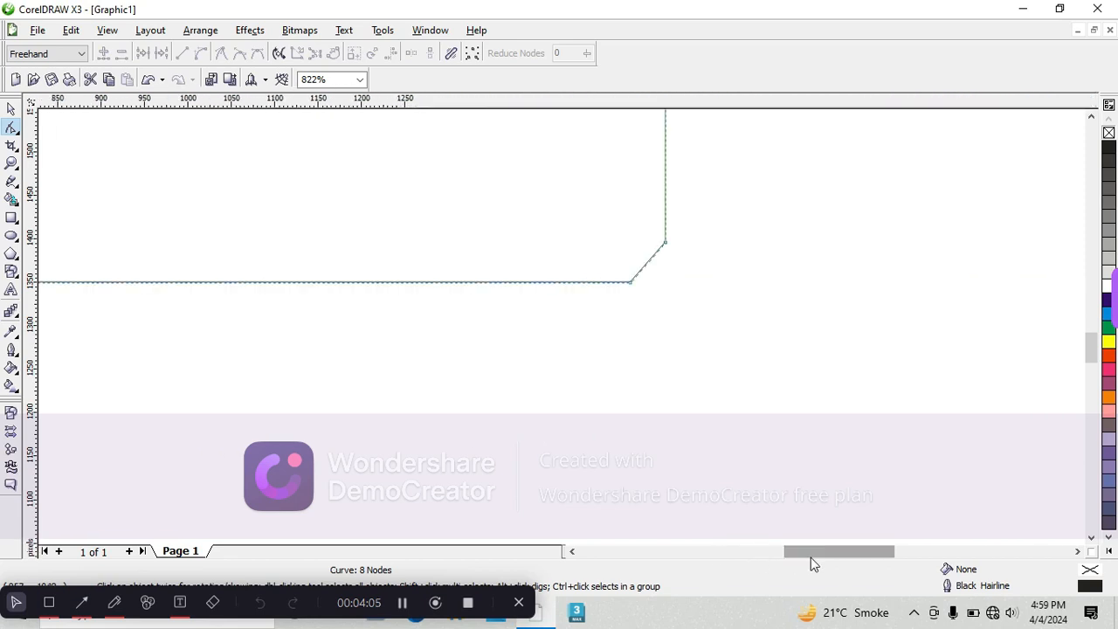
{"action": "left_click", "coordinate": [648, 258]}
{"action": "right_click", "coordinate": [648, 262]}
{"action": "left_click", "coordinate": [678, 321]}
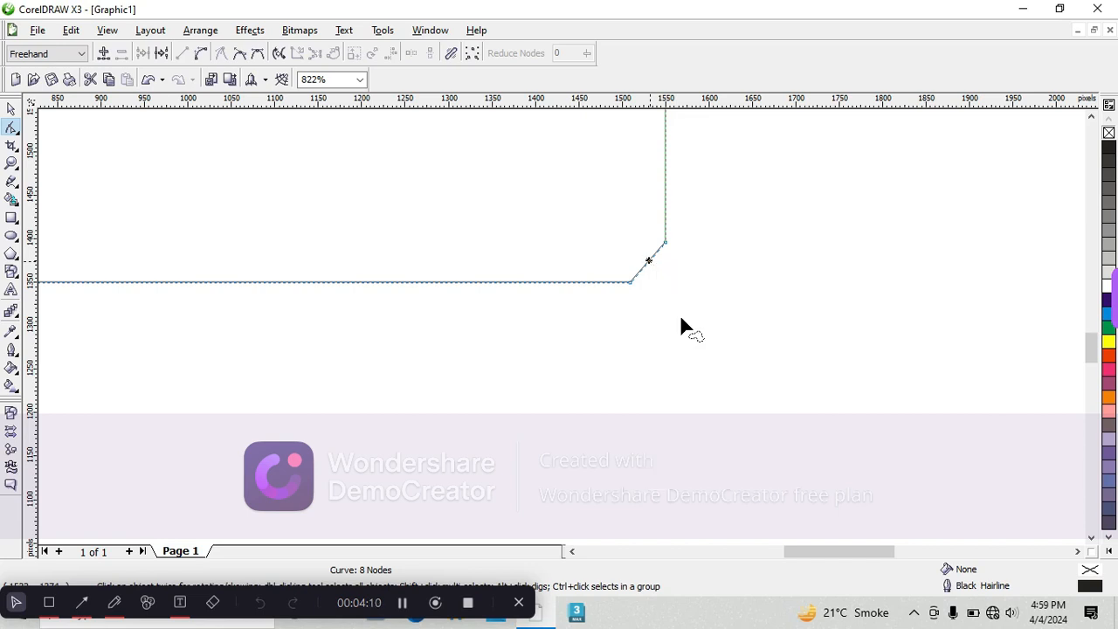
{"action": "left_click_drag", "start_coordinate": [647, 263], "coordinate": [655, 270]}
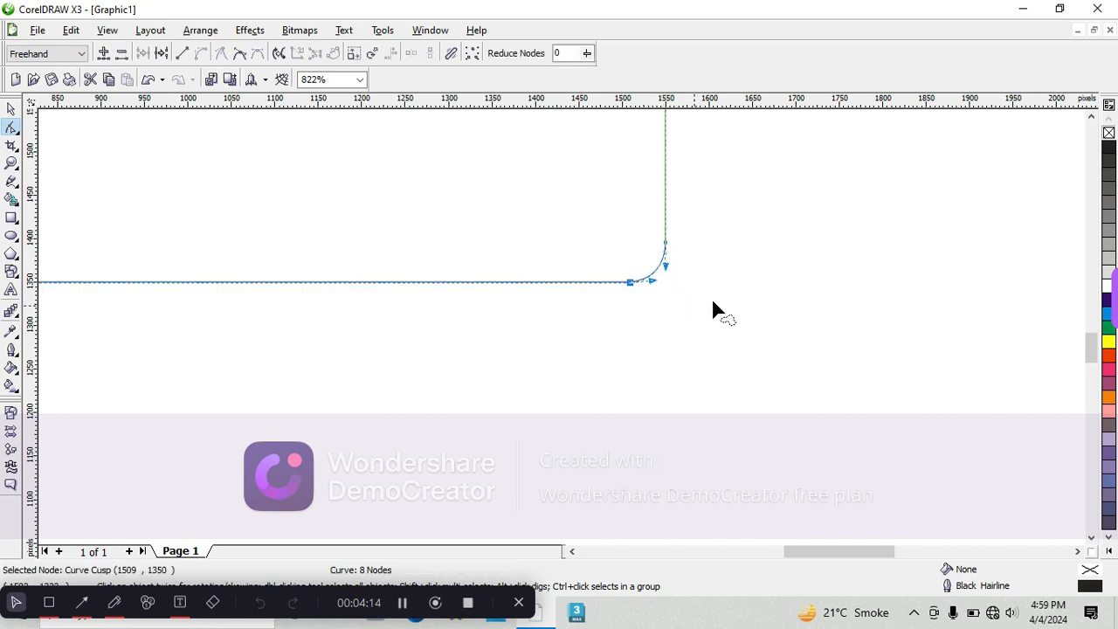
Convert the diagonal segment at the square's upper-right corner to a curve and bend it outward into a rounded corner.
{"action": "left_click_drag", "start_coordinate": [1099, 362], "coordinate": [1099, 313]}
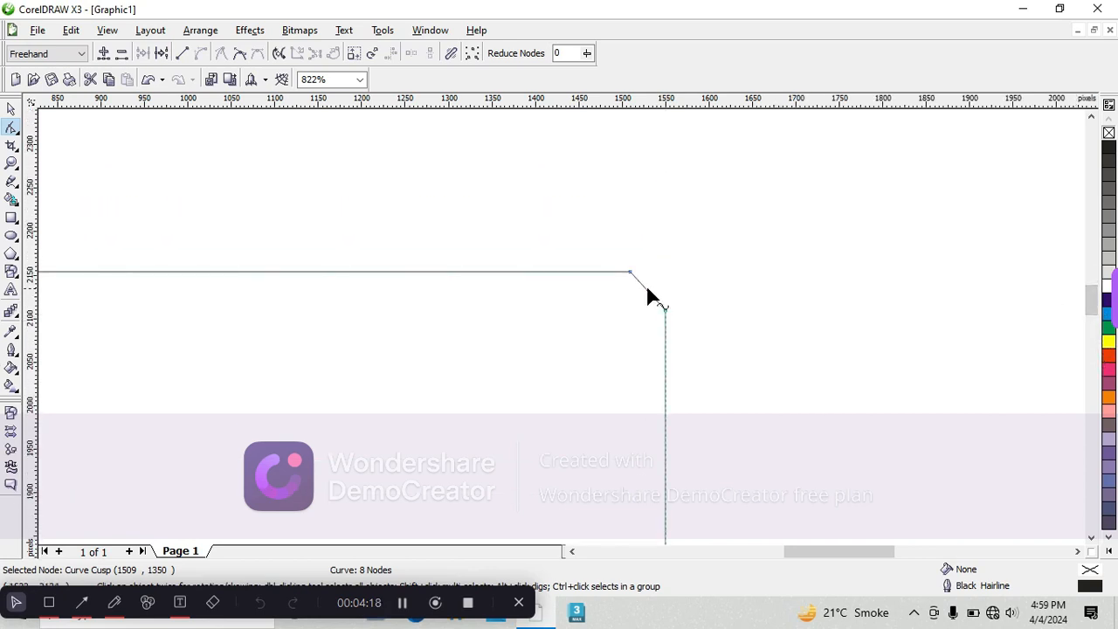
{"action": "left_click", "coordinate": [647, 290]}
{"action": "right_click", "coordinate": [647, 290]}
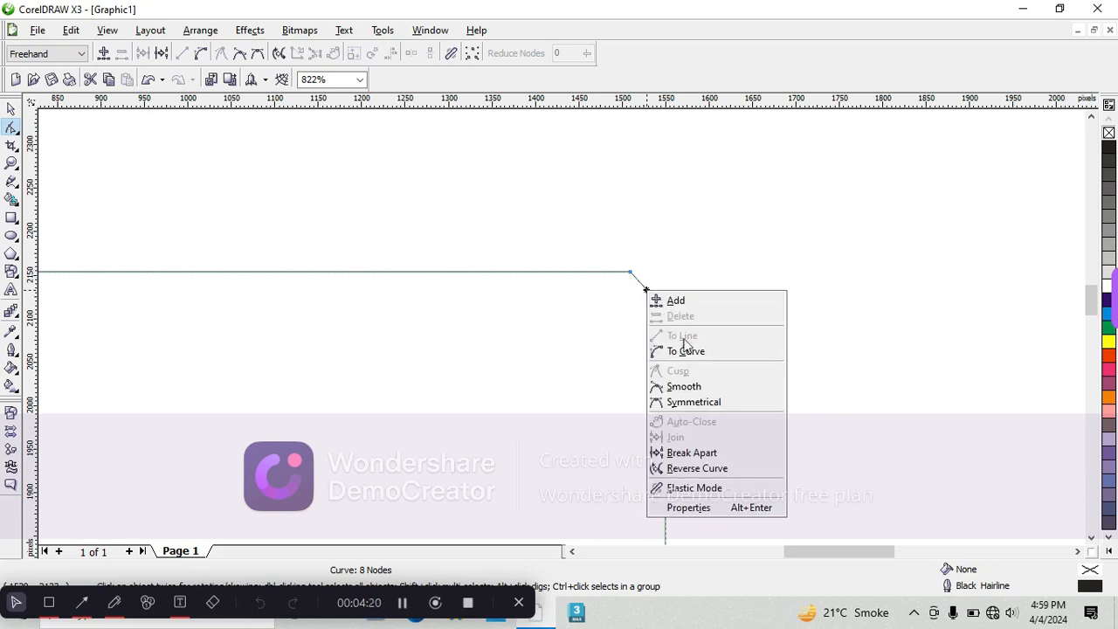
{"action": "left_click", "coordinate": [686, 356]}
{"action": "left_click", "coordinate": [651, 294]}
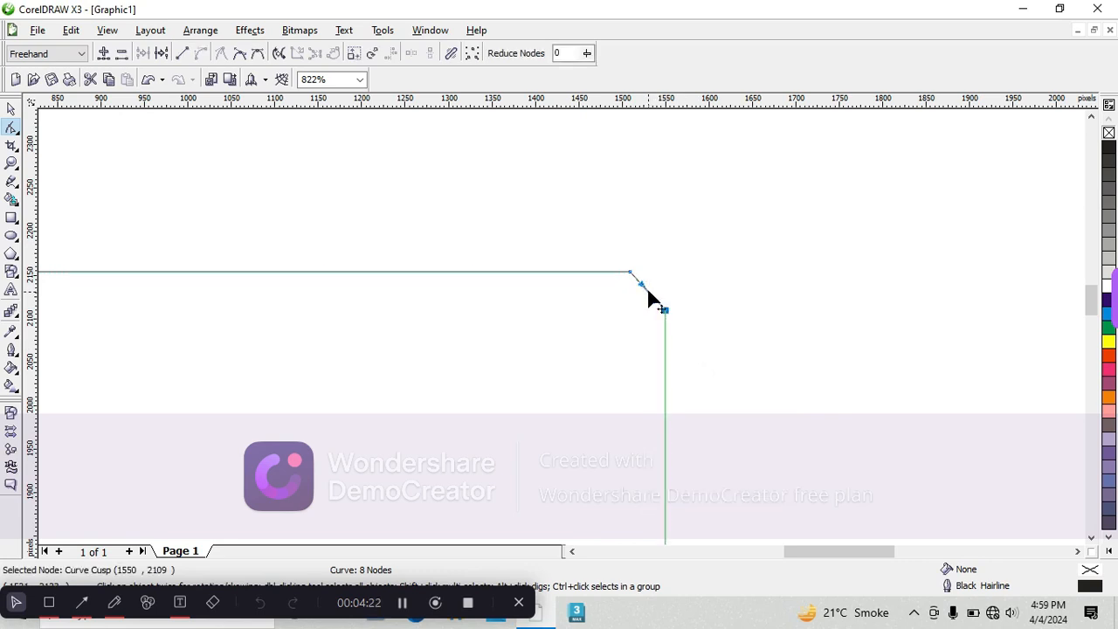
{"action": "left_click_drag", "start_coordinate": [650, 294], "coordinate": [661, 291]}
{"action": "left_click", "coordinate": [731, 315]}
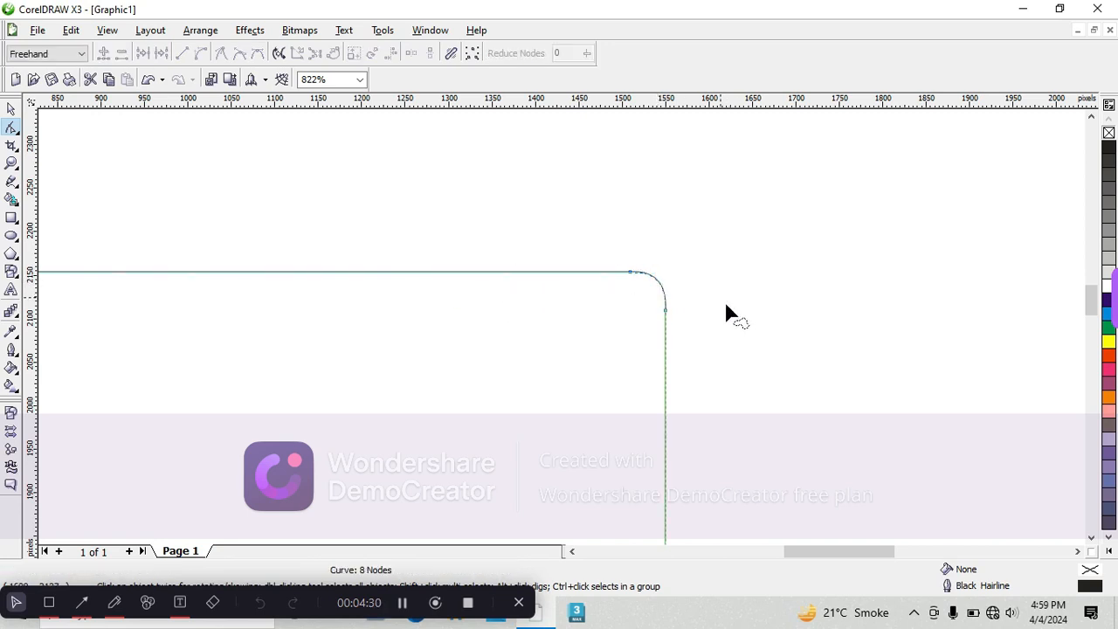
Convert the diagonal segment at the square's upper-left corner to a curve and bend it outward into a rounded corner.
{"action": "left_click_drag", "start_coordinate": [829, 553], "coordinate": [749, 563]}
{"action": "left_click", "coordinate": [722, 288]}
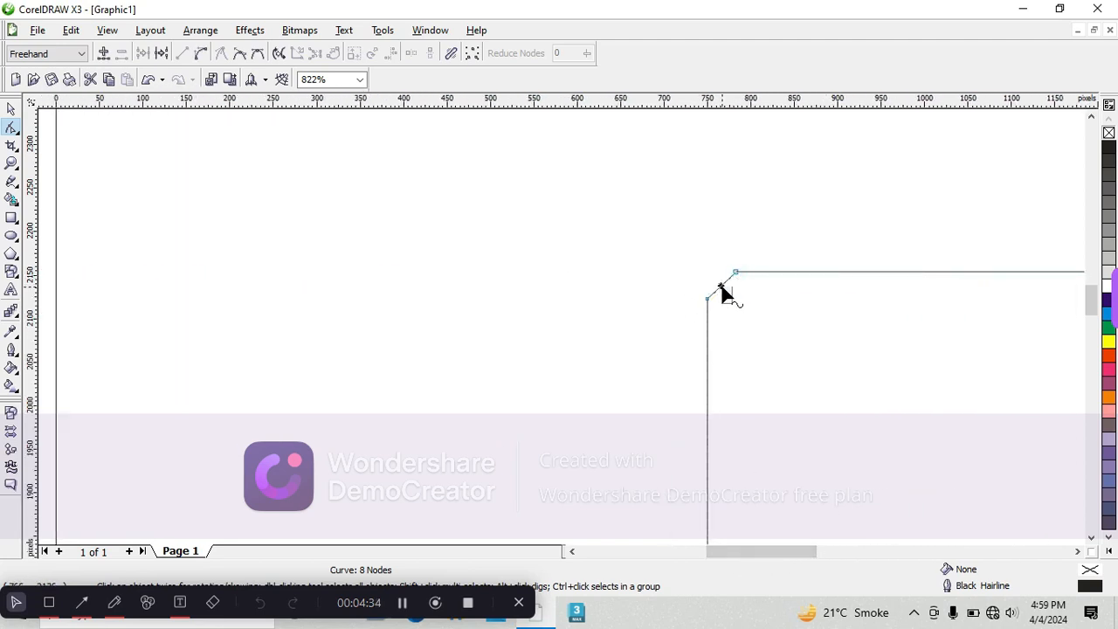
{"action": "right_click", "coordinate": [722, 288]}
{"action": "left_click", "coordinate": [755, 346]}
{"action": "left_click", "coordinate": [721, 291]}
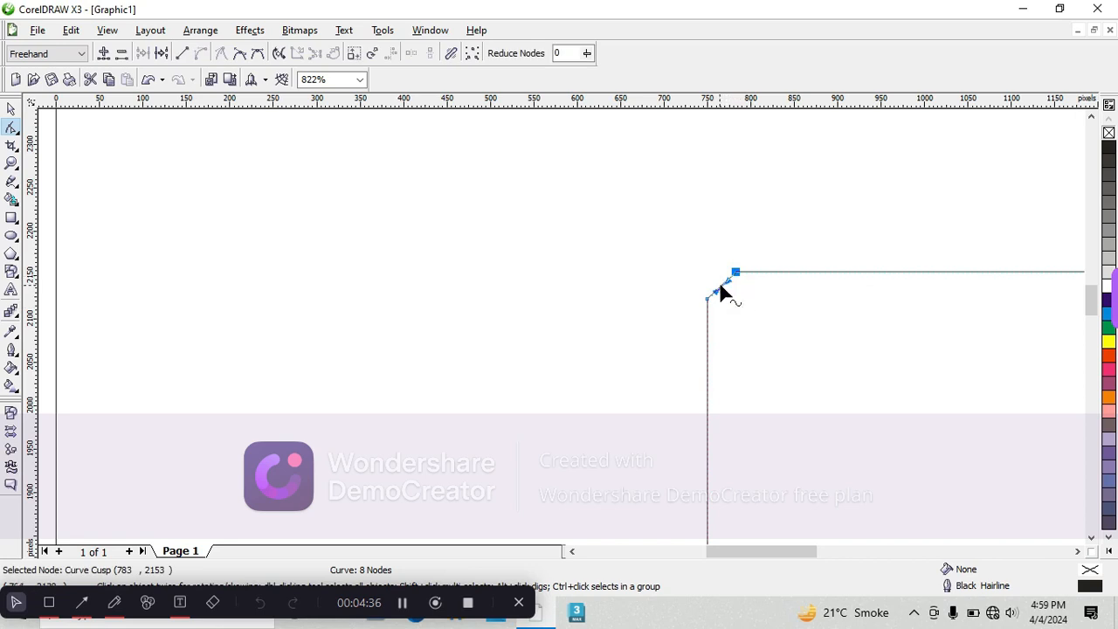
{"action": "left_click_drag", "start_coordinate": [722, 292], "coordinate": [714, 282]}
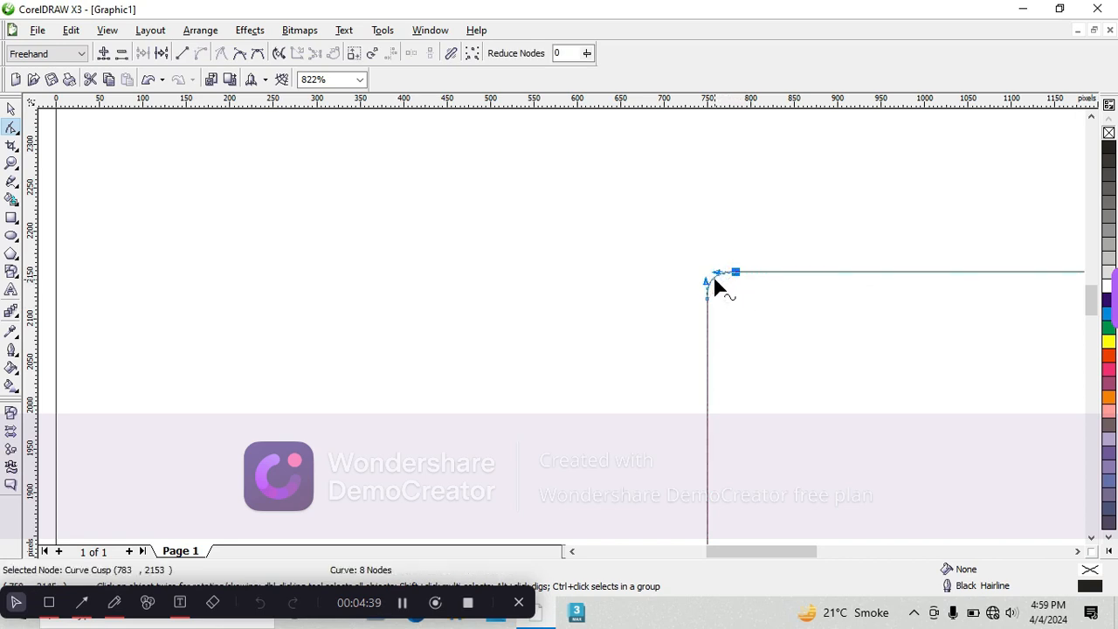
{"action": "left_click", "coordinate": [646, 308]}
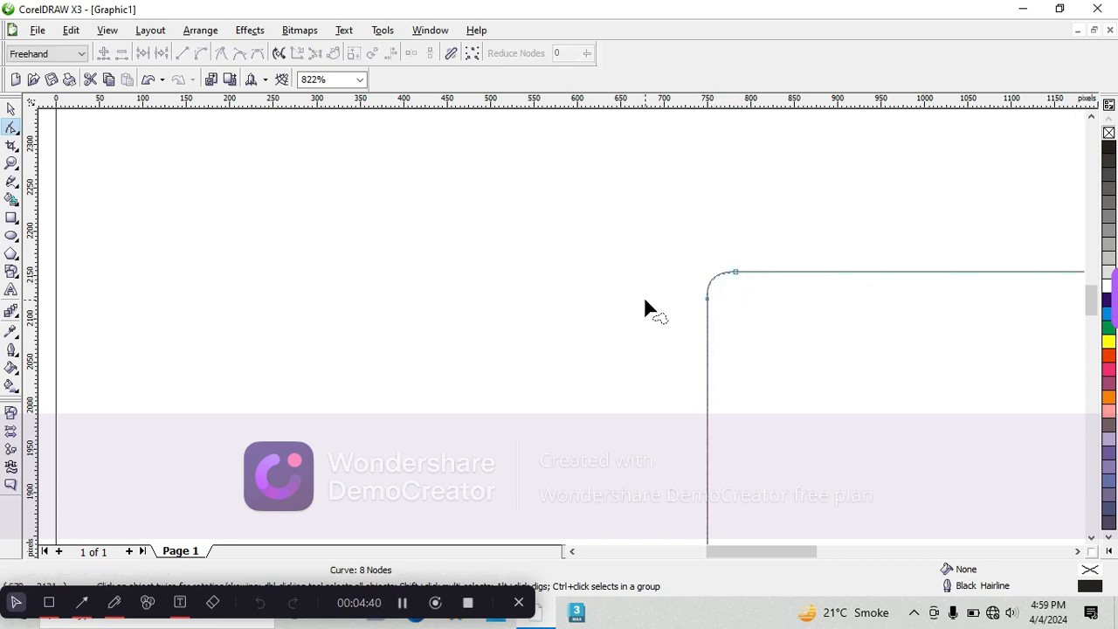
Create a scaled-down copy of the rounded square inside the original, about 733 by 736 px.
{"action": "left_click", "coordinate": [11, 109]}
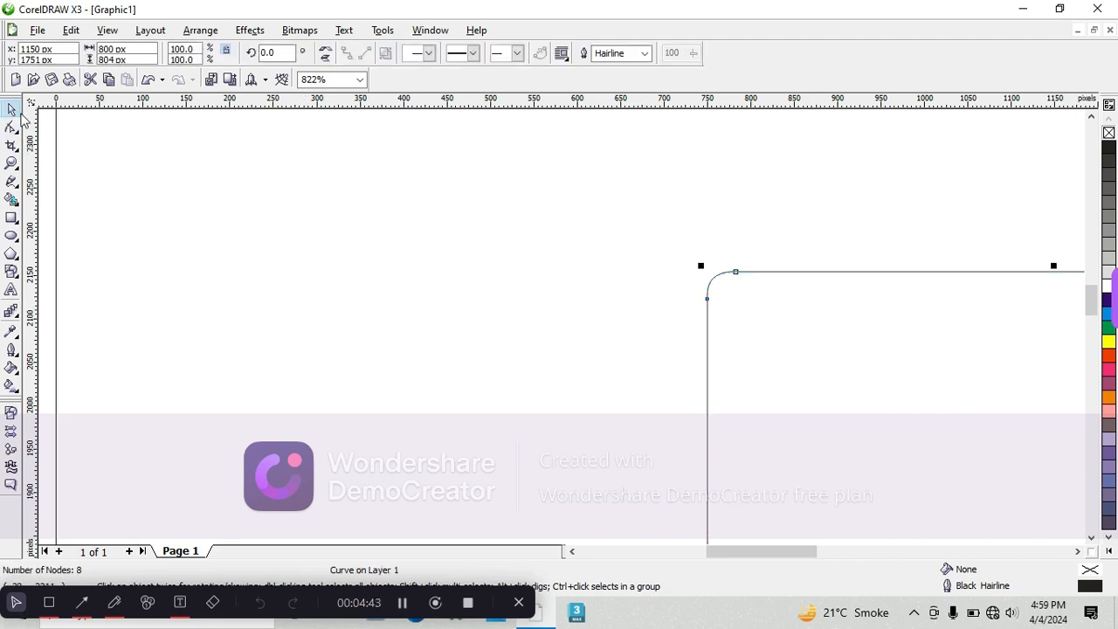
{"action": "key", "text": "z"}
{"action": "right_click", "coordinate": [306, 264]}
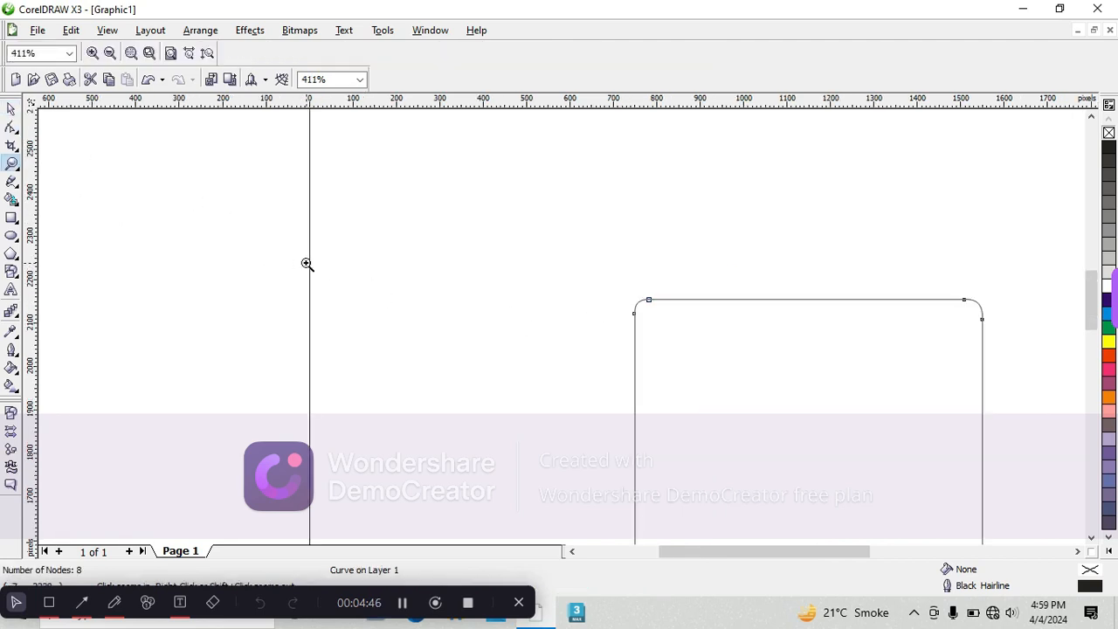
{"action": "left_click_drag", "start_coordinate": [306, 264], "coordinate": [638, 426]}
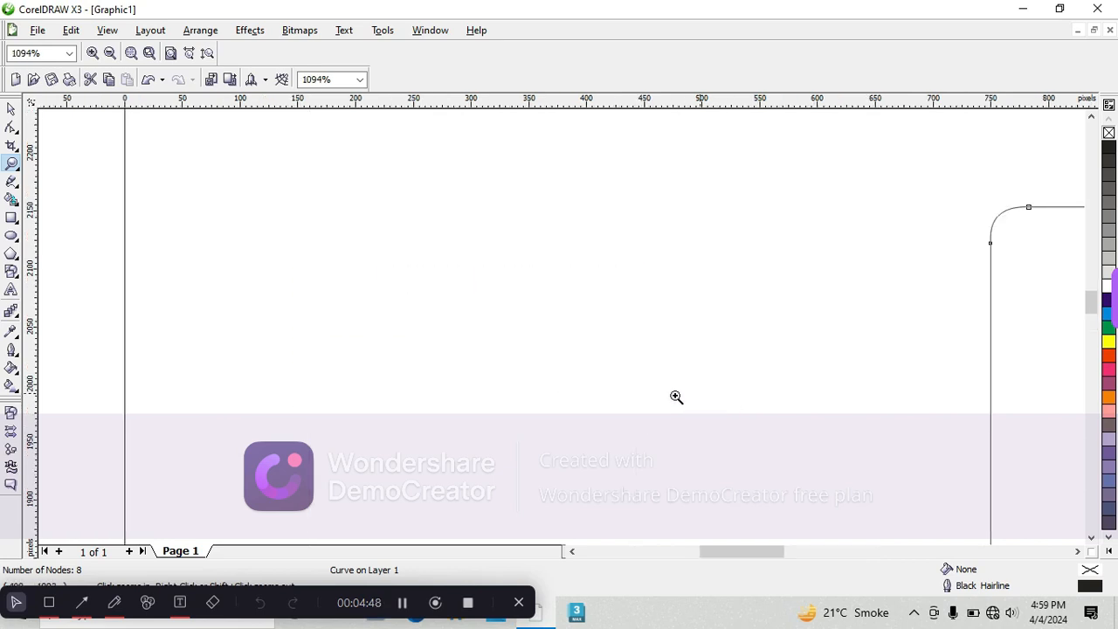
{"action": "left_click_drag", "start_coordinate": [664, 391], "coordinate": [766, 473]}
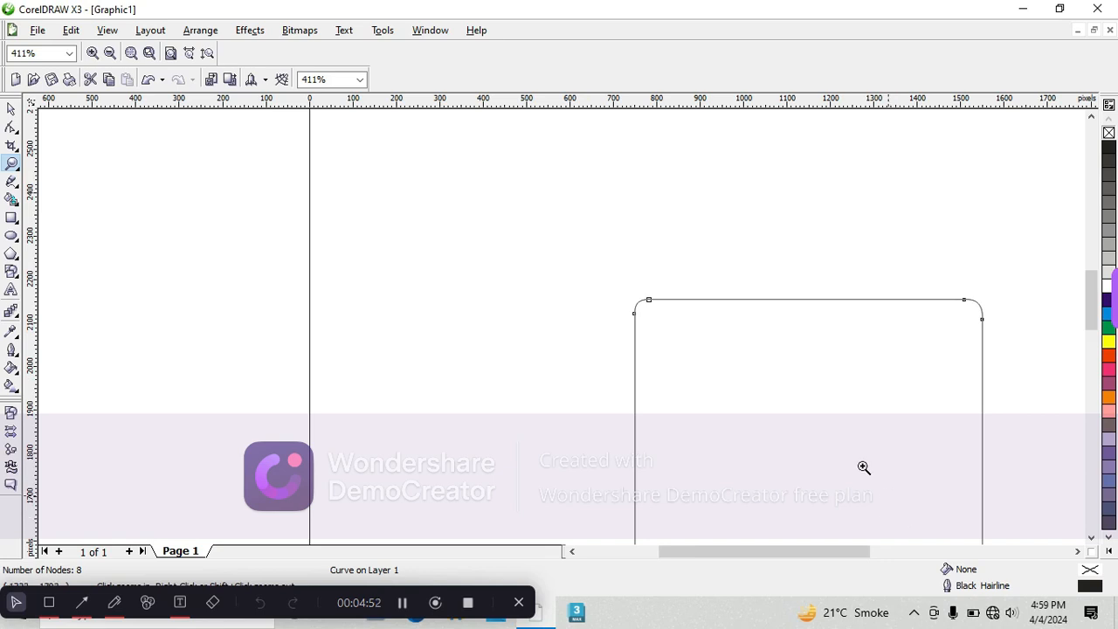
{"action": "left_click_drag", "start_coordinate": [786, 423], "coordinate": [875, 576]}
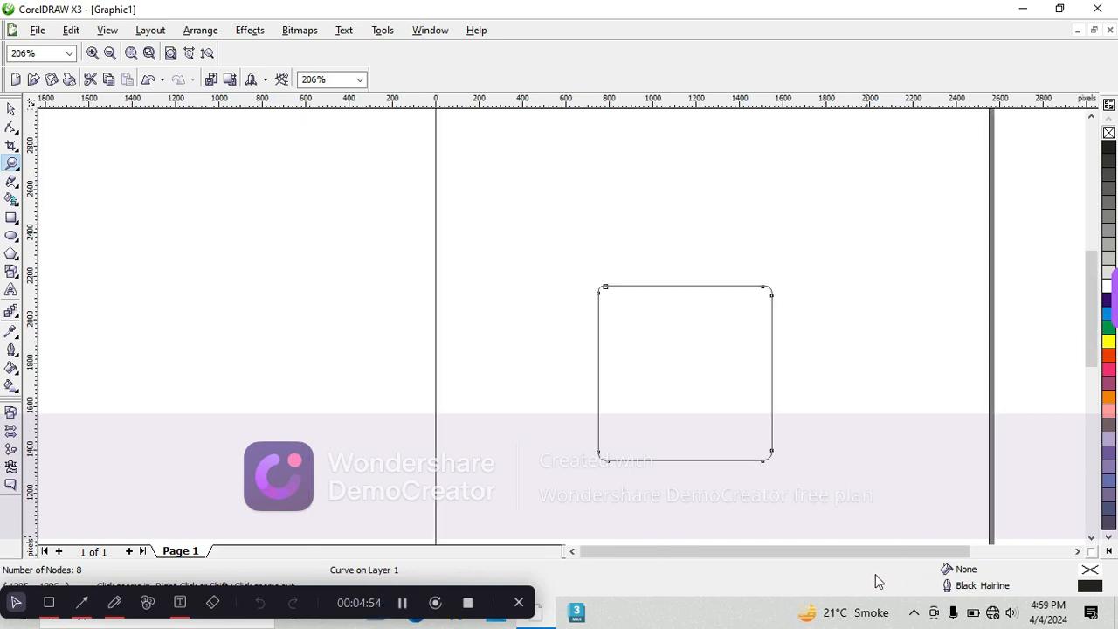
{"action": "left_click", "coordinate": [11, 108]}
{"action": "left_click_drag", "start_coordinate": [771, 461], "coordinate": [769, 459]}
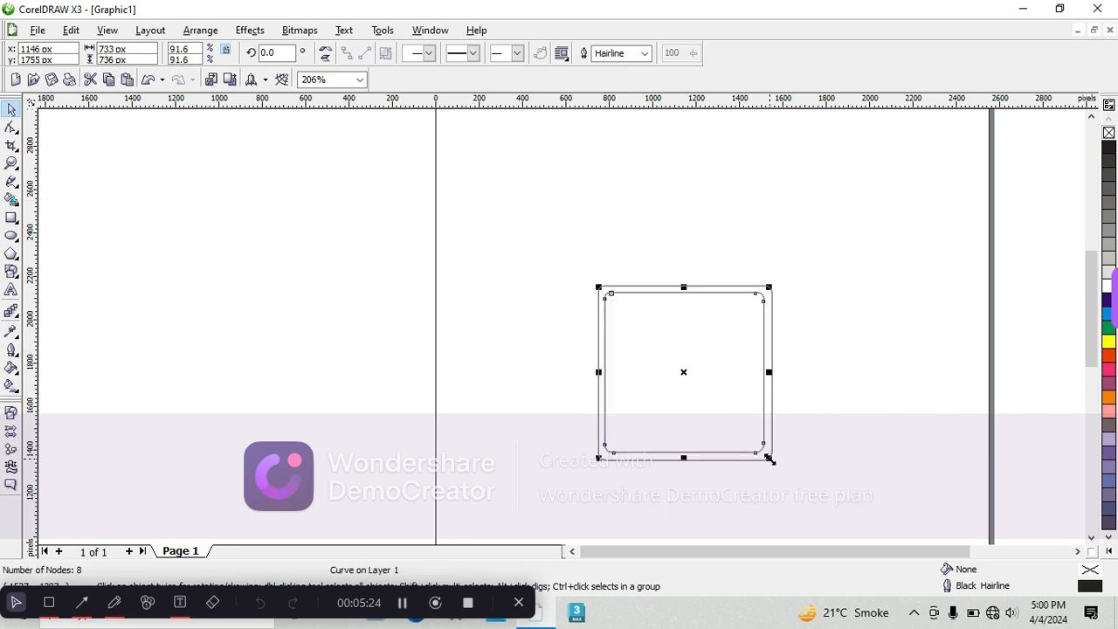
{"action": "left_click", "coordinate": [878, 349]}
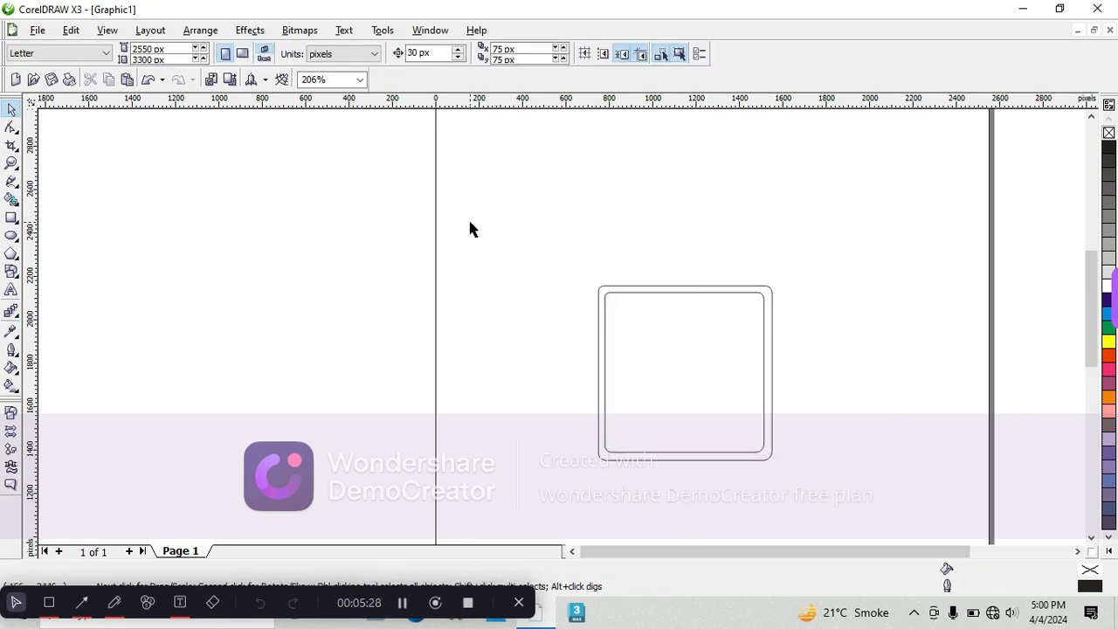
Set the nudge distance to 2 px and nudge the inner rounded square down 4 px to centre it vertically in the outer one.
{"action": "left_click", "coordinate": [439, 55]}
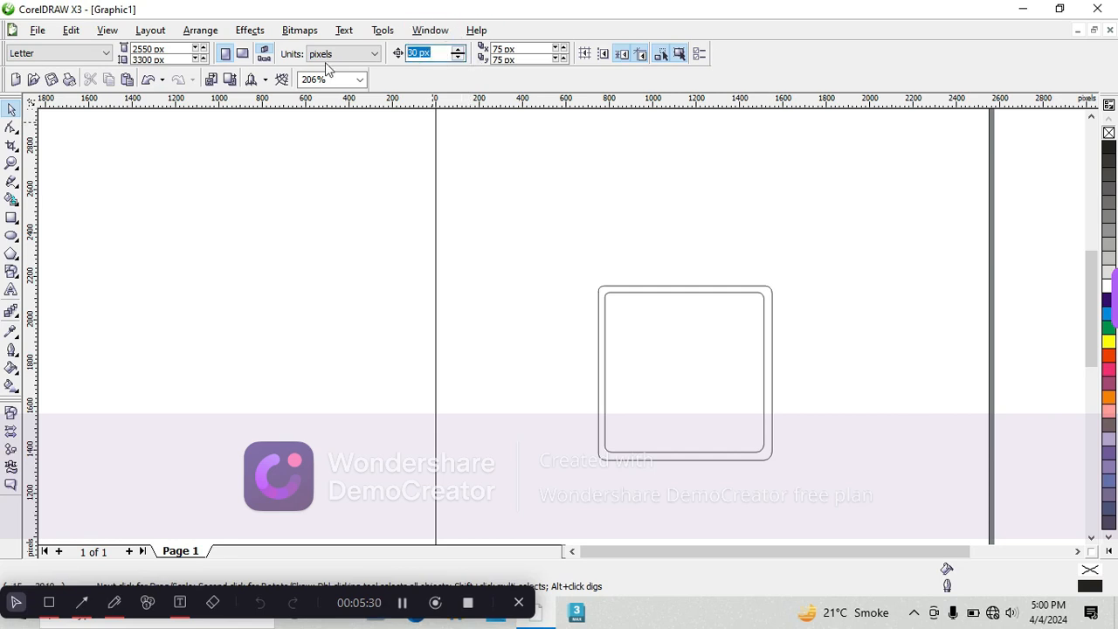
{"action": "type", "text": "2"}
{"action": "left_click", "coordinate": [693, 370]}
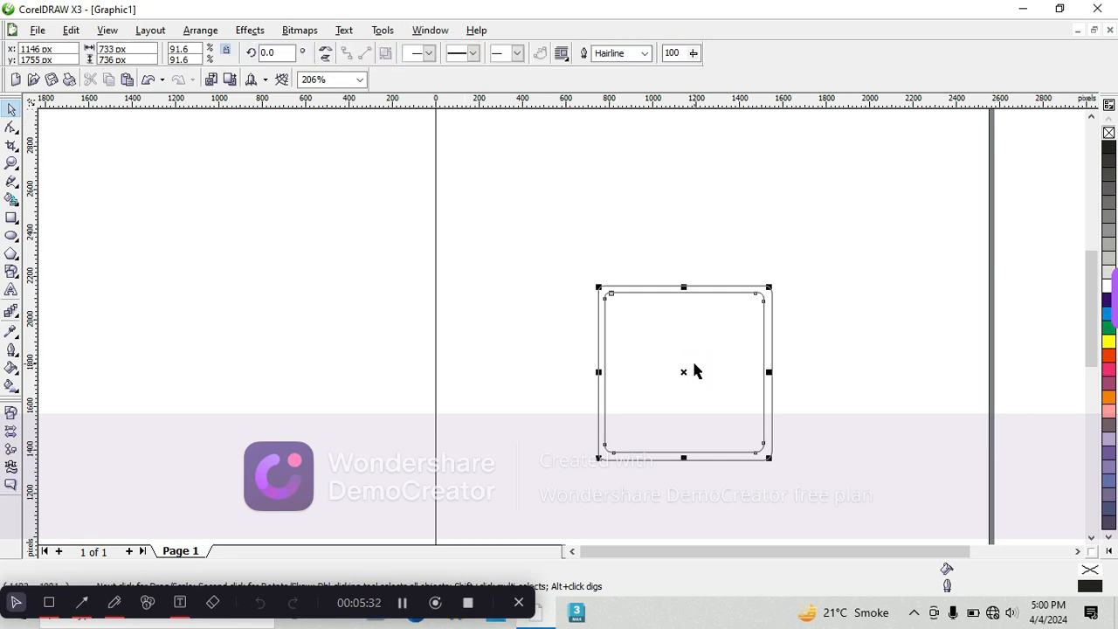
{"action": "key", "text": "Down"}
{"action": "key", "text": "Down"}
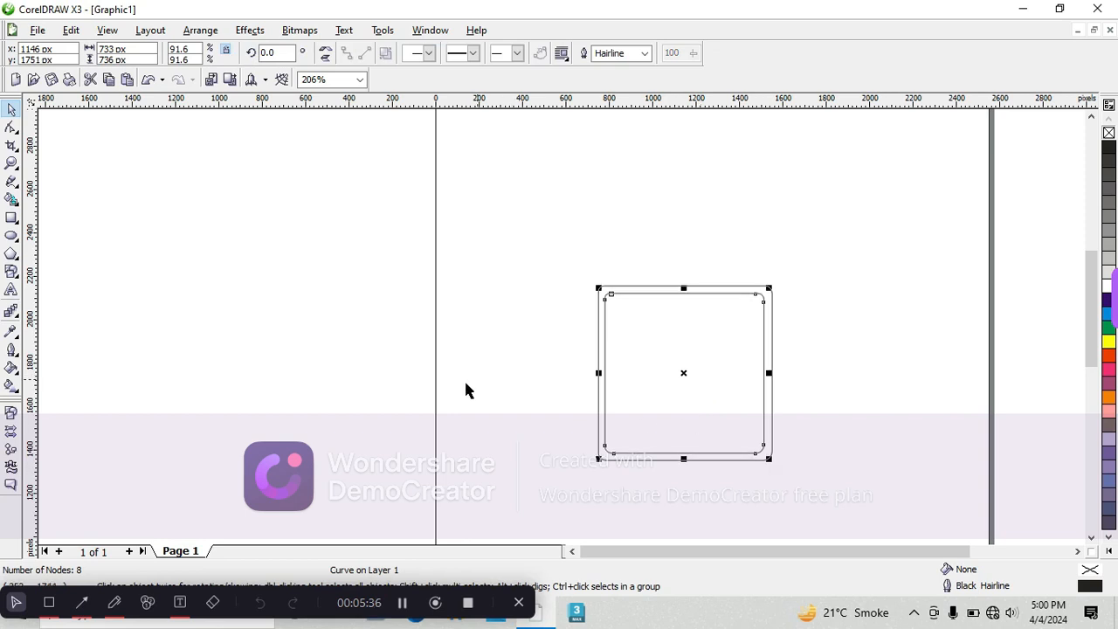
{"action": "left_click", "coordinate": [431, 394]}
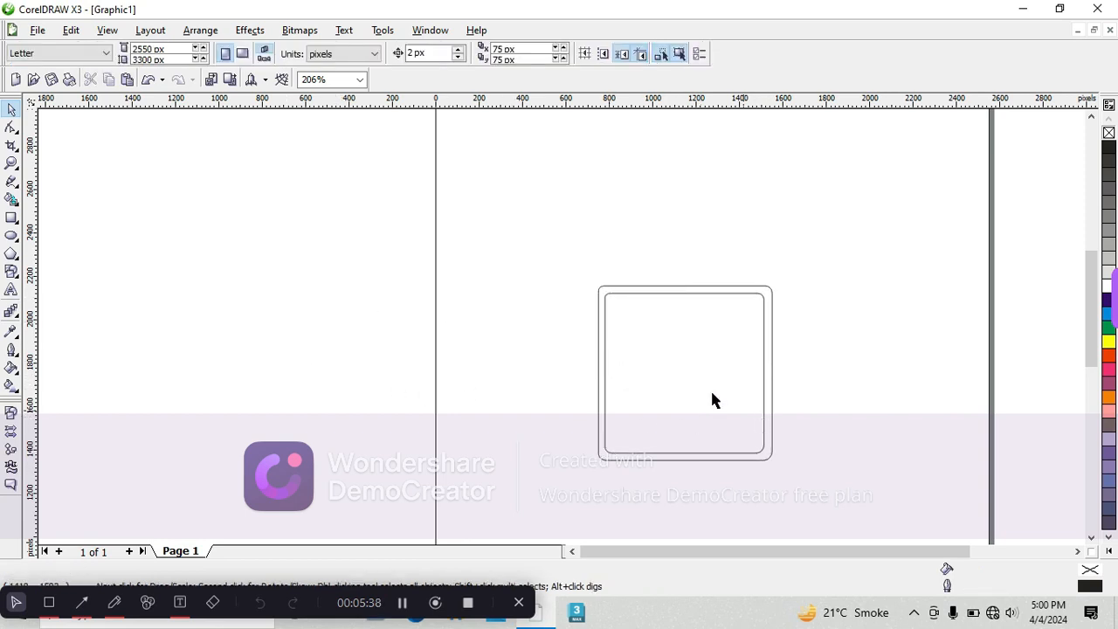
Fill the outer rounded square with 20% Black.
{"action": "left_click", "coordinate": [766, 293]}
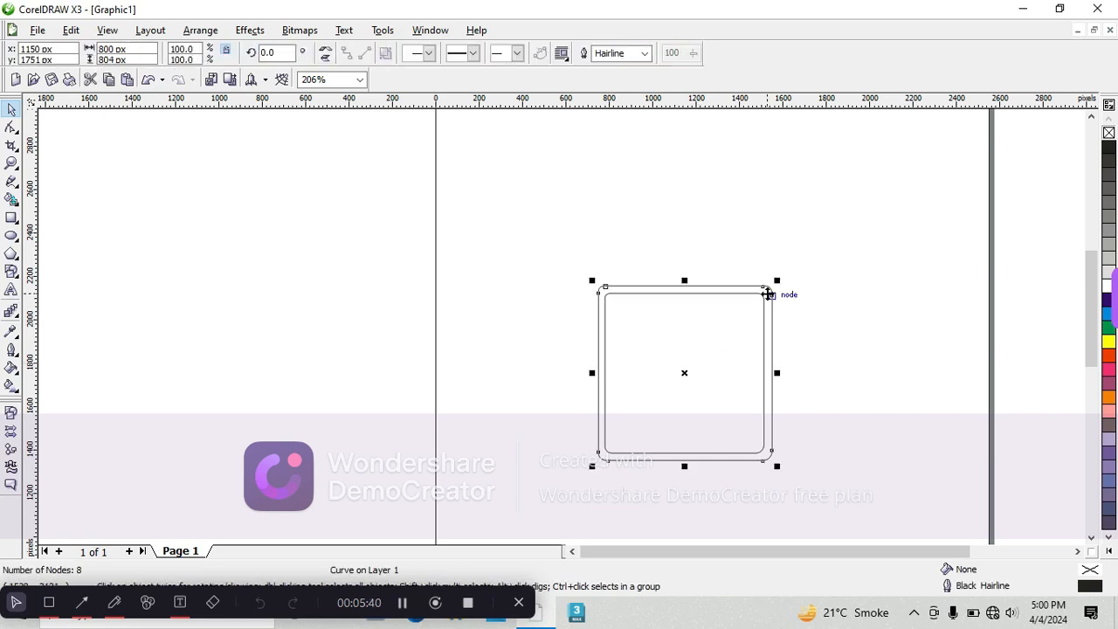
{"action": "left_click", "coordinate": [1109, 243]}
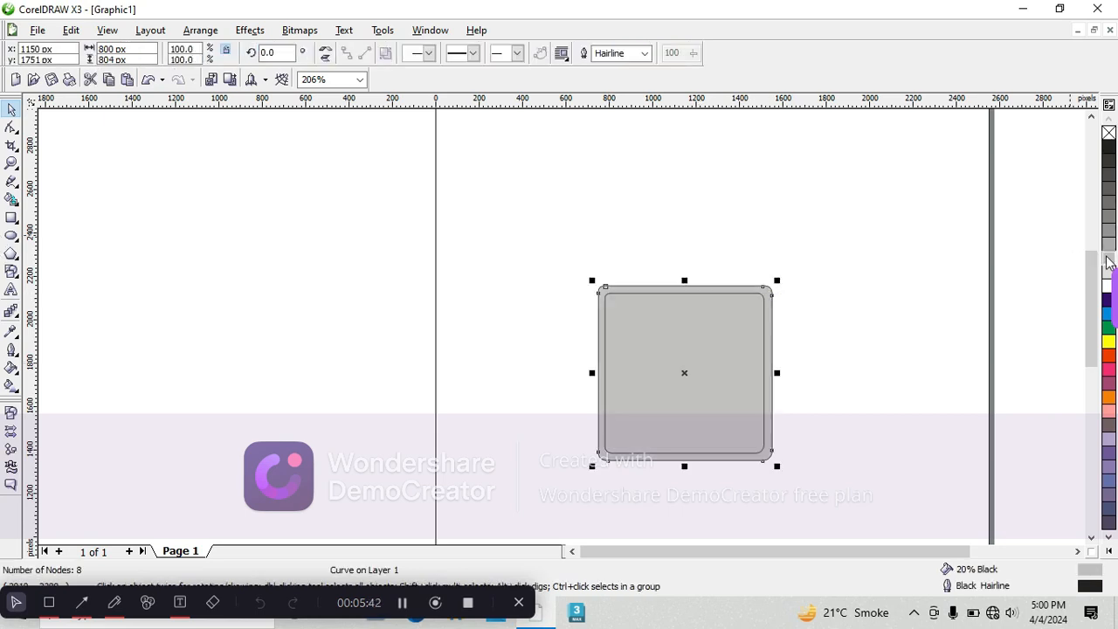
{"action": "left_click", "coordinate": [813, 289]}
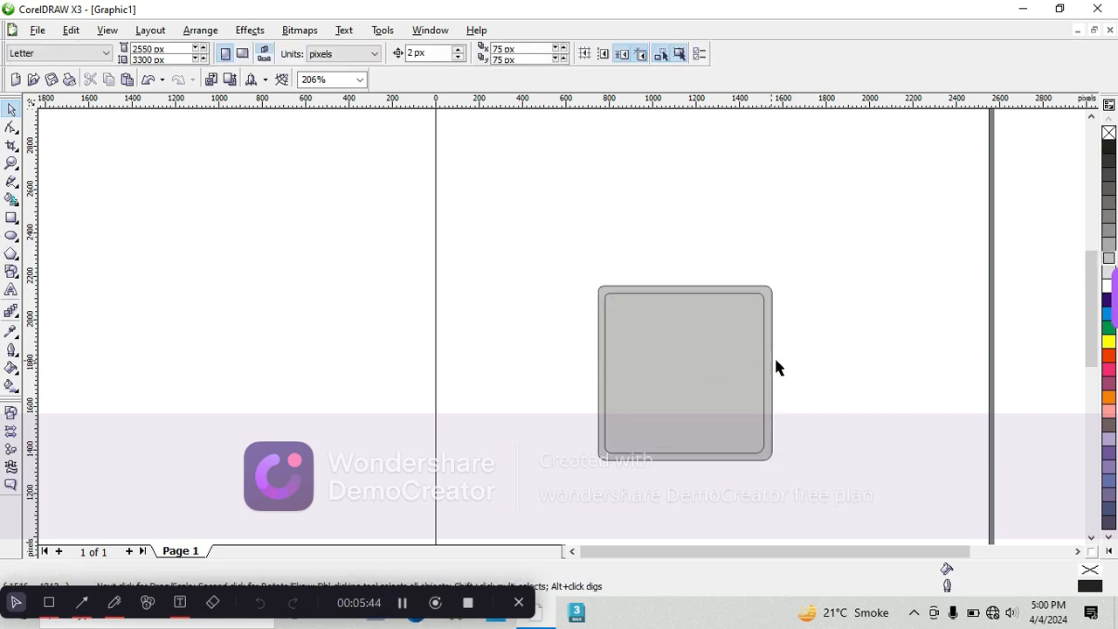
Give the inner rounded square a white outline and a white fill.
{"action": "left_click", "coordinate": [764, 374]}
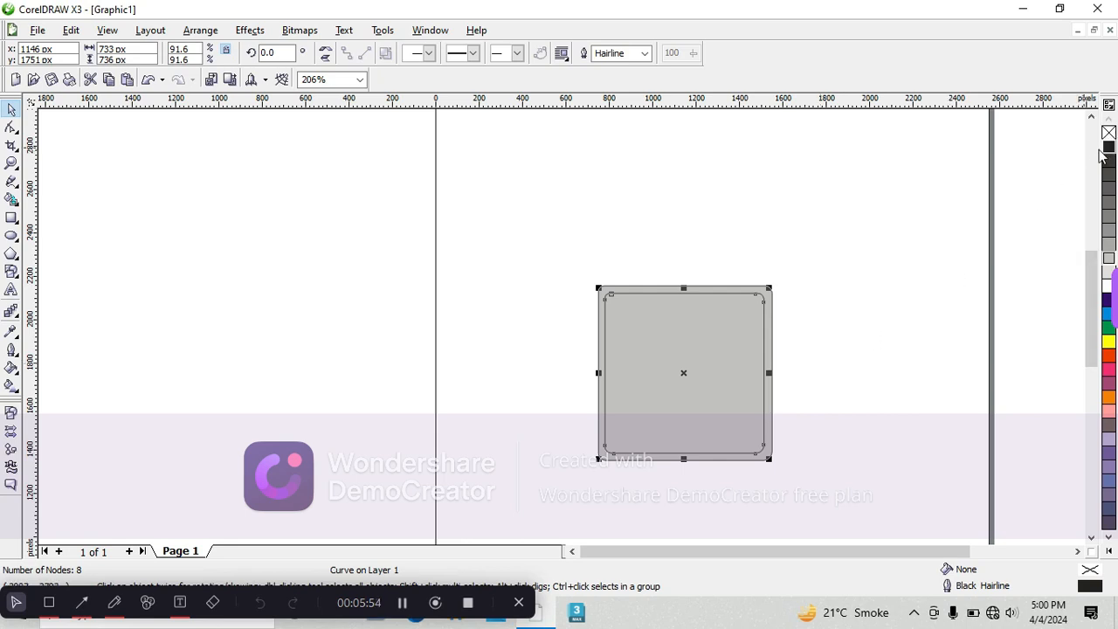
{"action": "right_click", "coordinate": [1103, 293]}
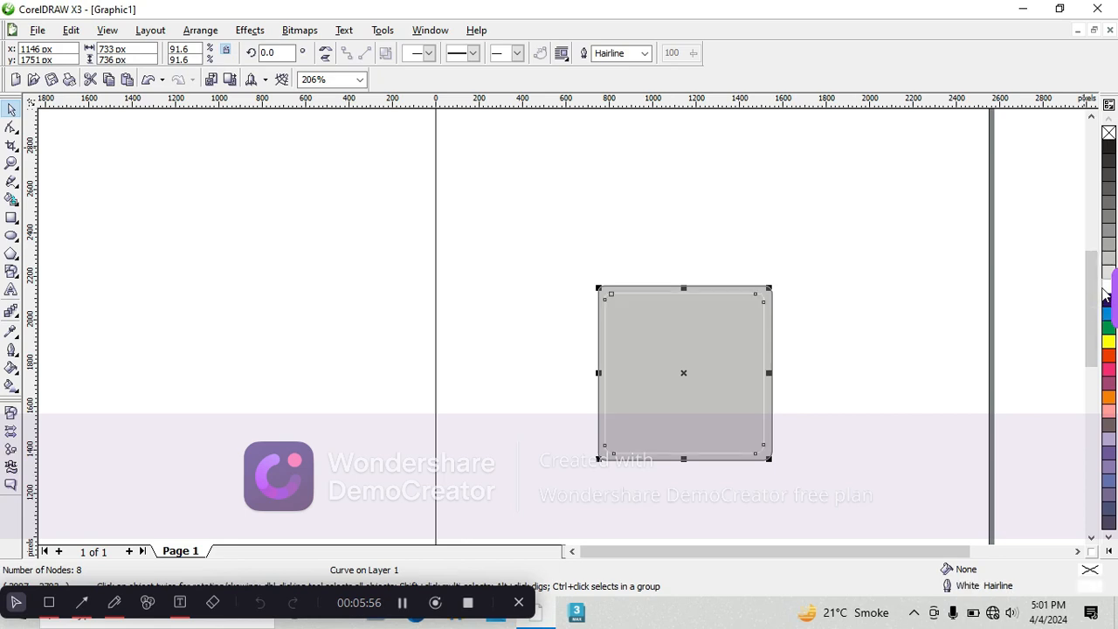
{"action": "left_click", "coordinate": [1103, 293]}
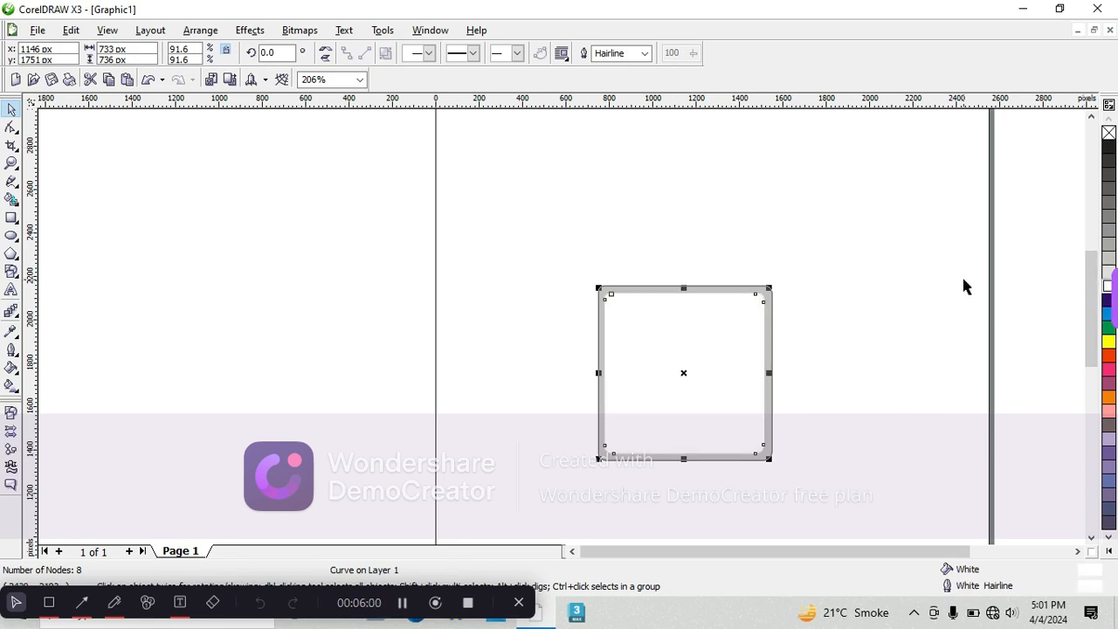
{"action": "left_click", "coordinate": [900, 311]}
Draw a circle over the middle of the rounded square and scale it down from its centre to about 620 px in diameter.
{"action": "left_click", "coordinate": [12, 234]}
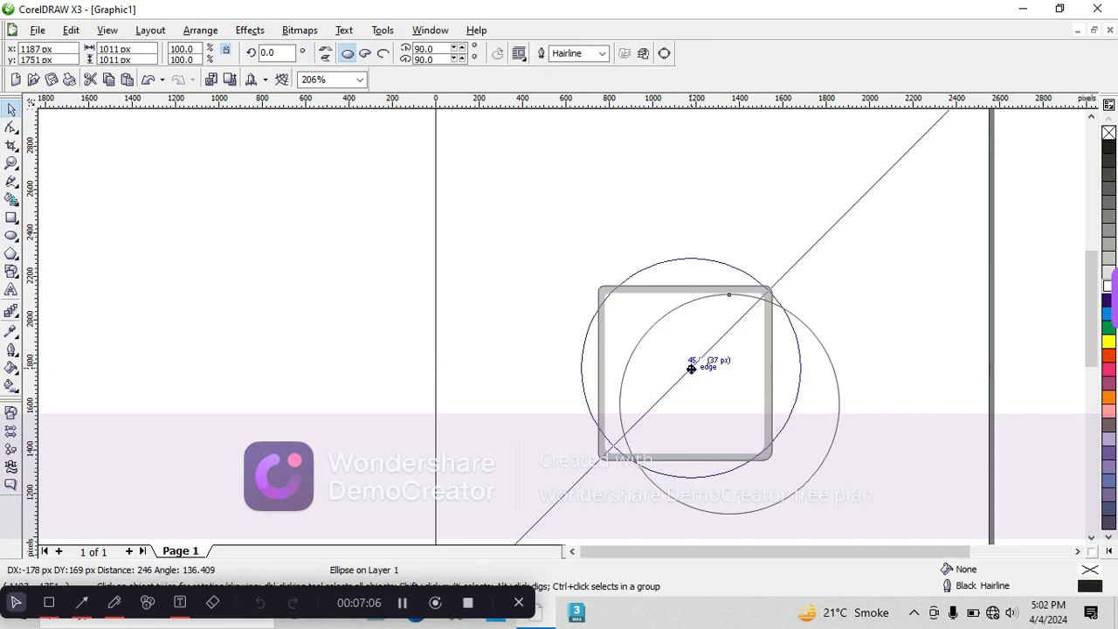
{"action": "left_click_drag", "start_coordinate": [691, 367], "coordinate": [692, 367]}
{"action": "left_click", "coordinate": [757, 405]}
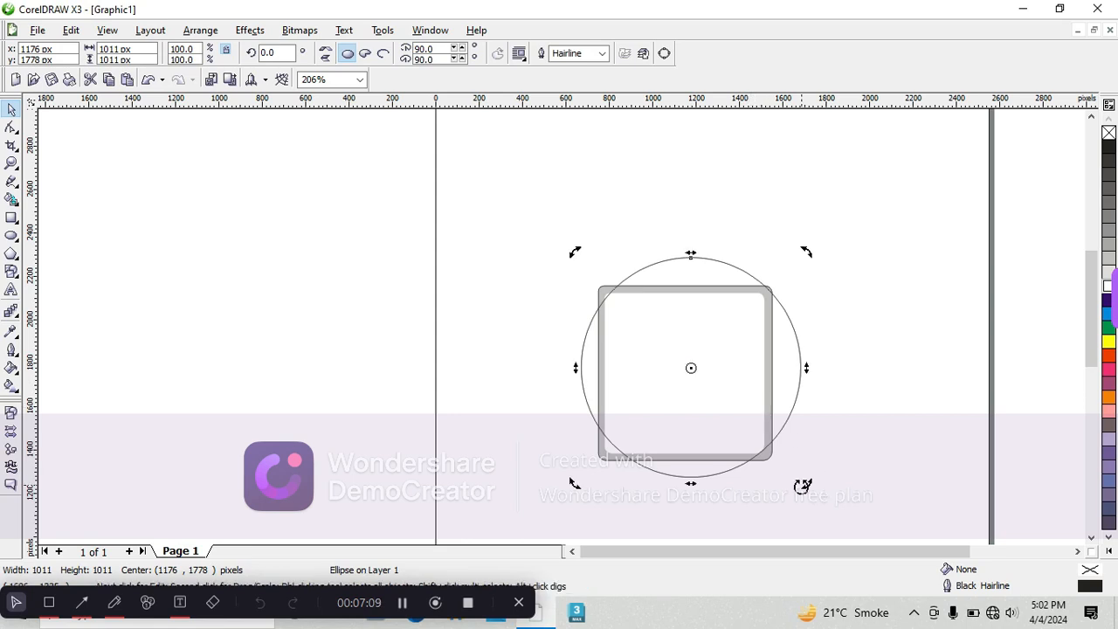
{"action": "left_click", "coordinate": [723, 407]}
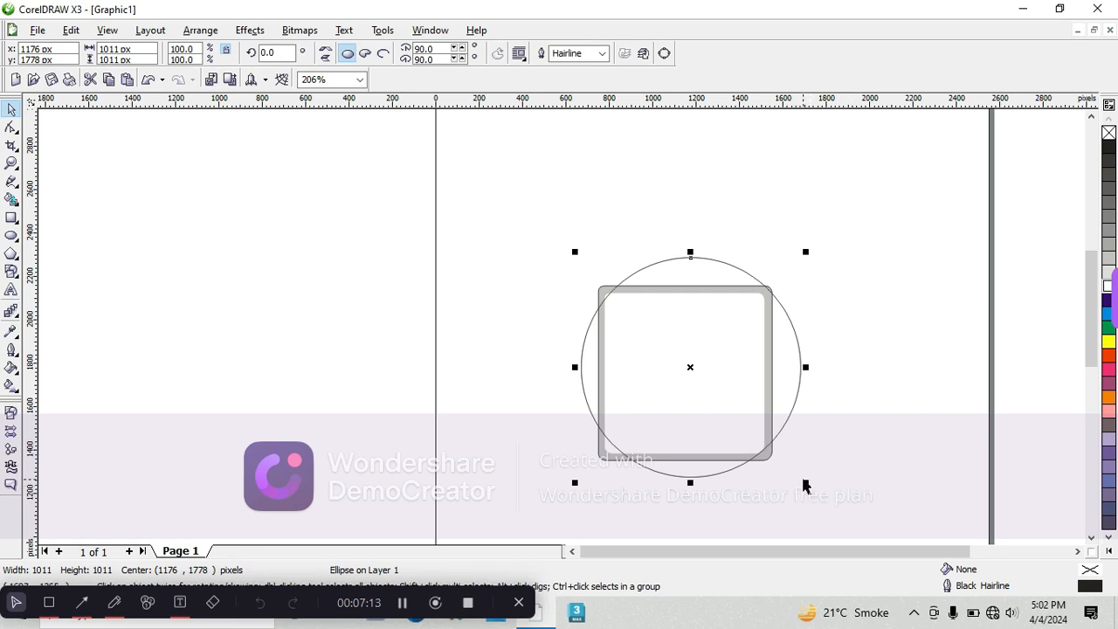
{"action": "left_click_drag", "start_coordinate": [805, 482], "coordinate": [761, 443]}
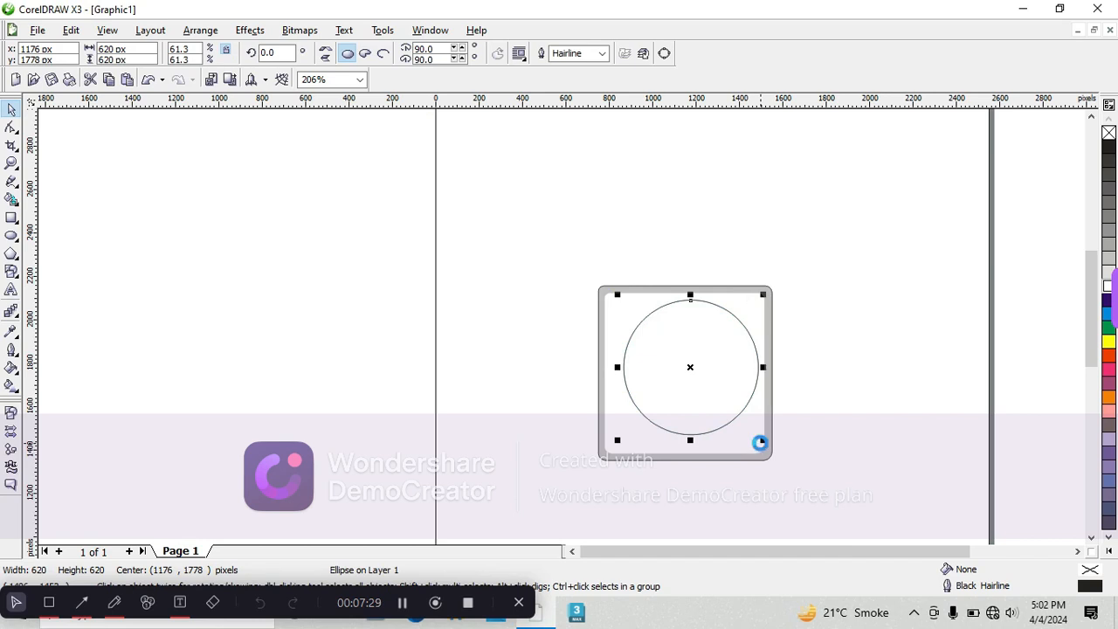
Nudge the circle left and down until its centre is at about x 1148, y 1750 px in the rounded square, keeping it selected.
{"action": "key", "text": "Down"}
{"action": "key", "text": "Left"}
{"action": "key", "text": "Left"}
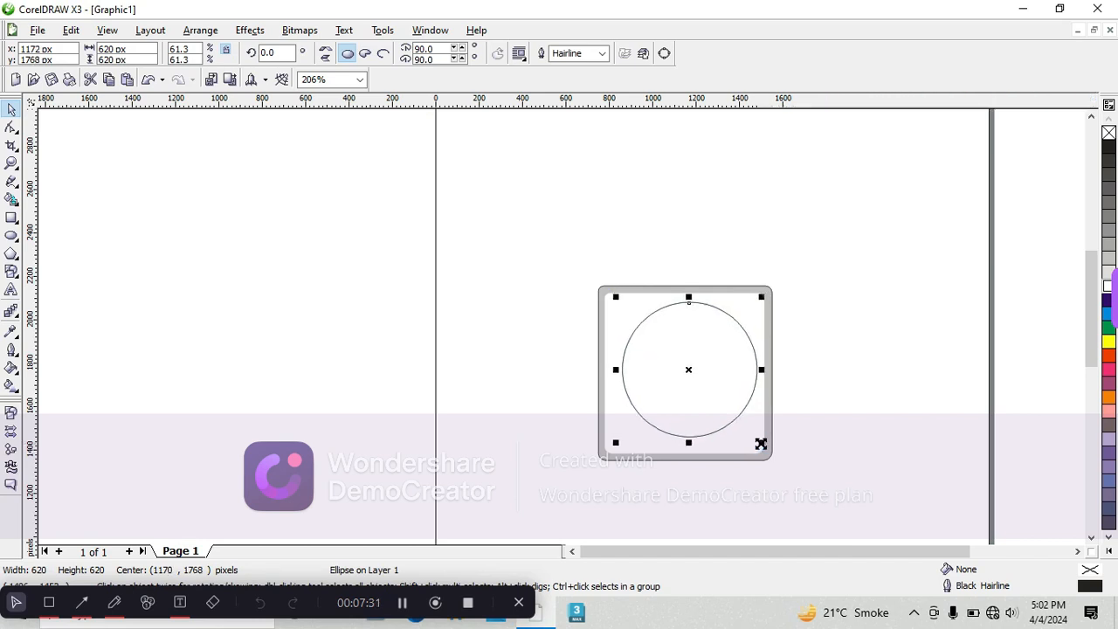
{"action": "key", "text": "Left"}
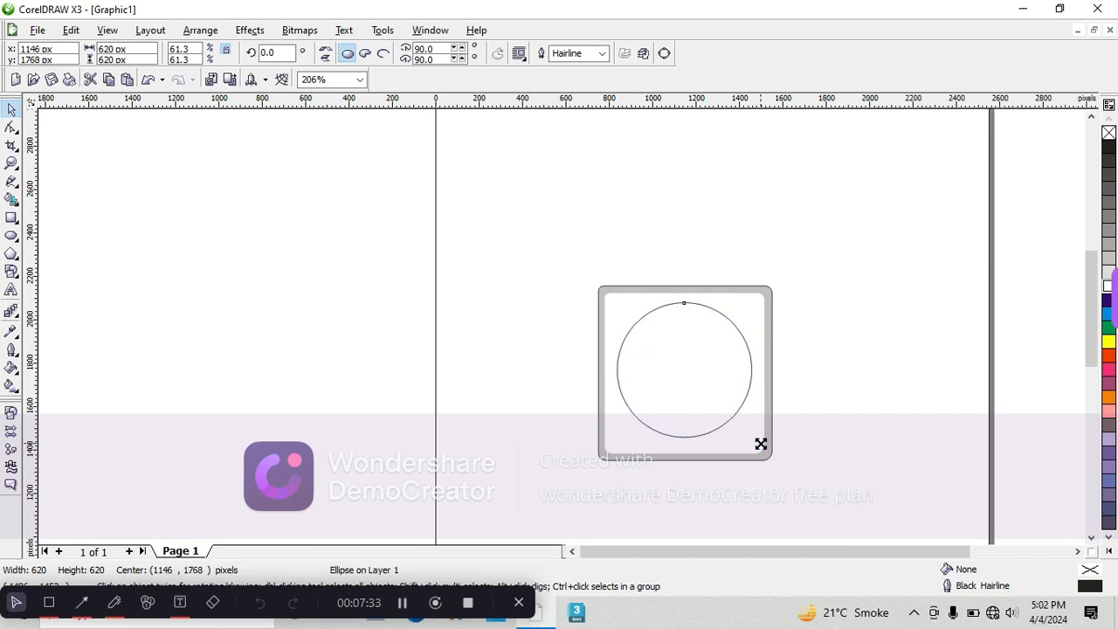
{"action": "key", "text": "Down"}
{"action": "key", "text": "Down"}
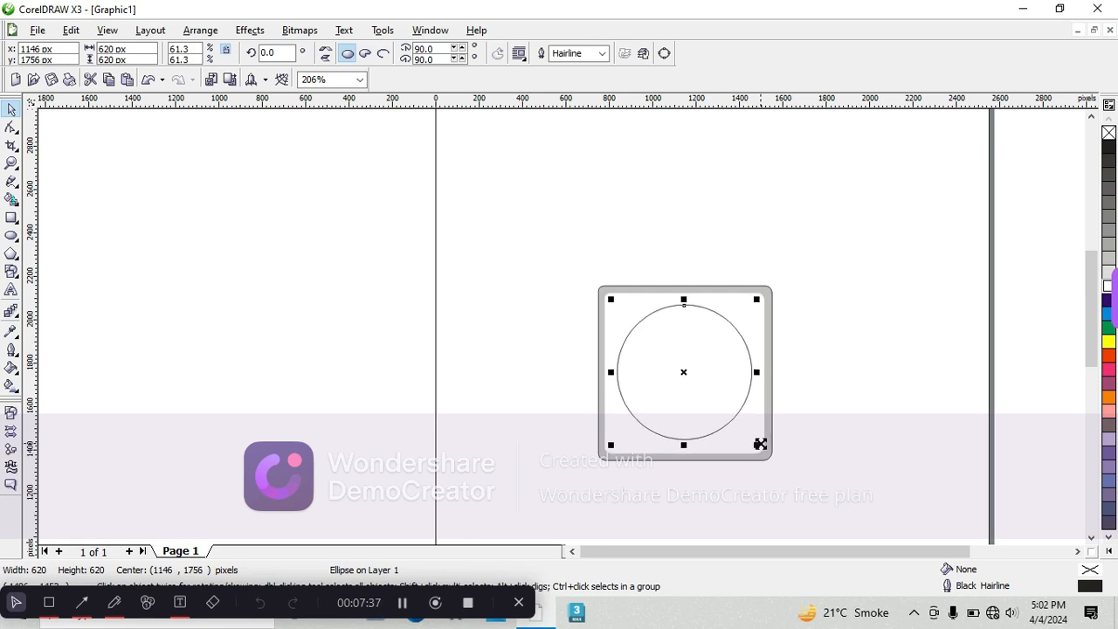
{"action": "key", "text": "Down"}
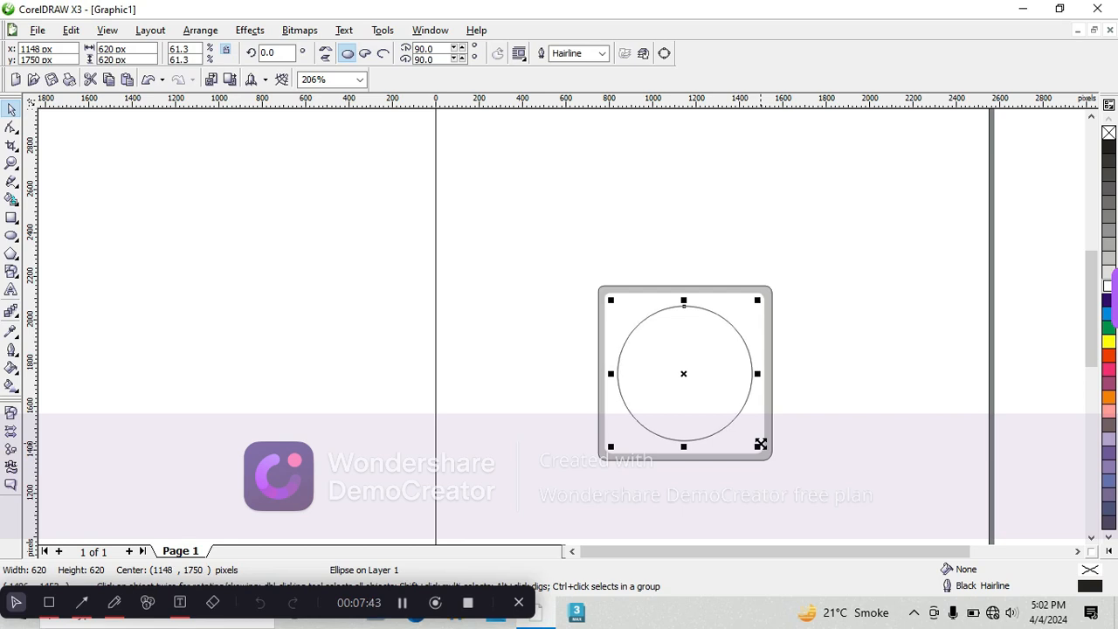
{"action": "left_click", "coordinate": [269, 284]}
{"action": "left_click", "coordinate": [717, 438]}
{"action": "mouse_move", "coordinate": [1109, 330]}
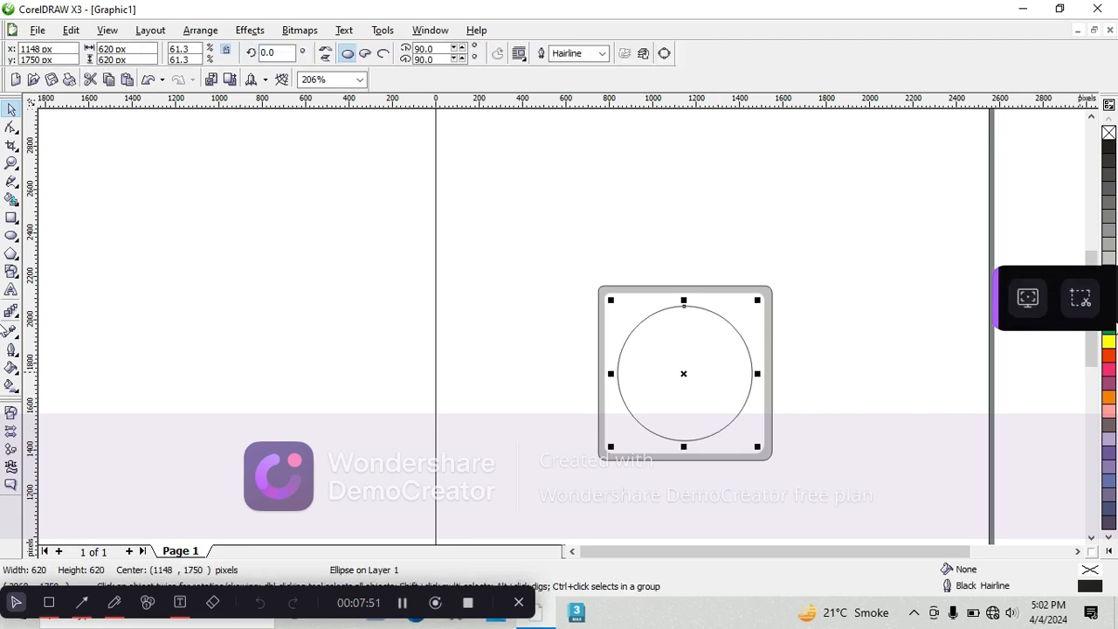
{"action": "left_click_drag", "start_coordinate": [1111, 330], "coordinate": [1110, 390]}
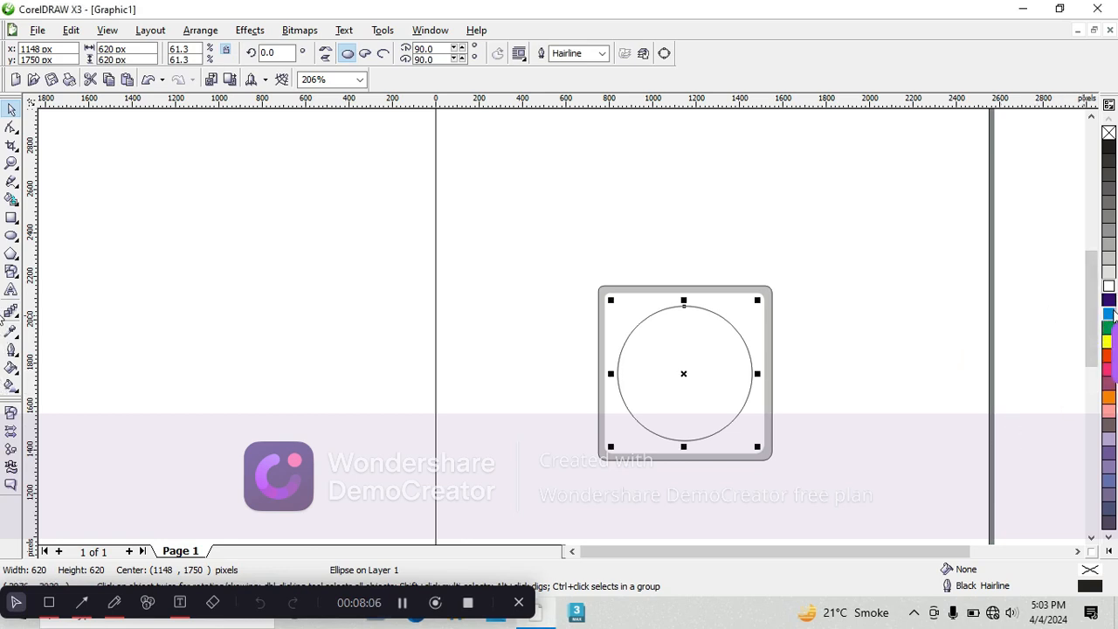
Fill the circle with Cyan and remove its outline.
{"action": "left_click", "coordinate": [1109, 315]}
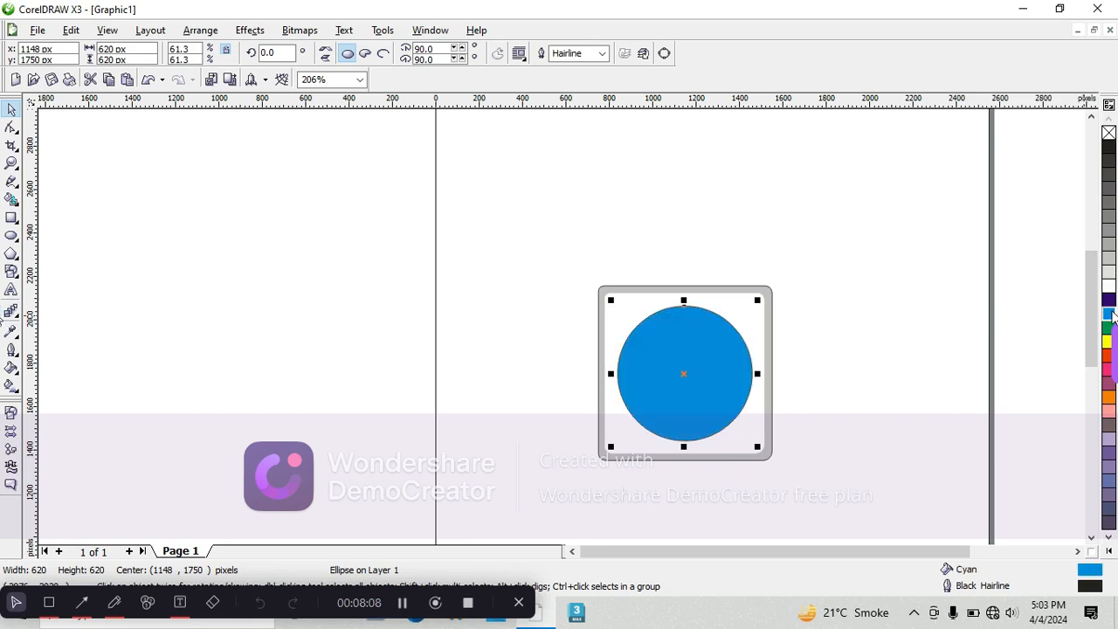
{"action": "left_click", "coordinate": [873, 322]}
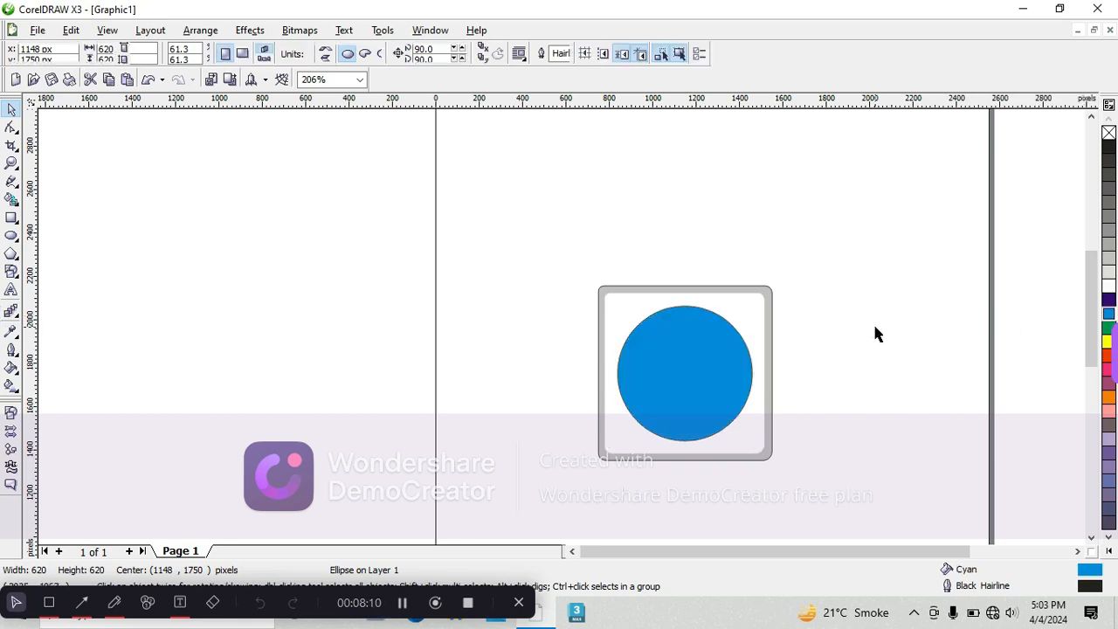
{"action": "left_click", "coordinate": [700, 369]}
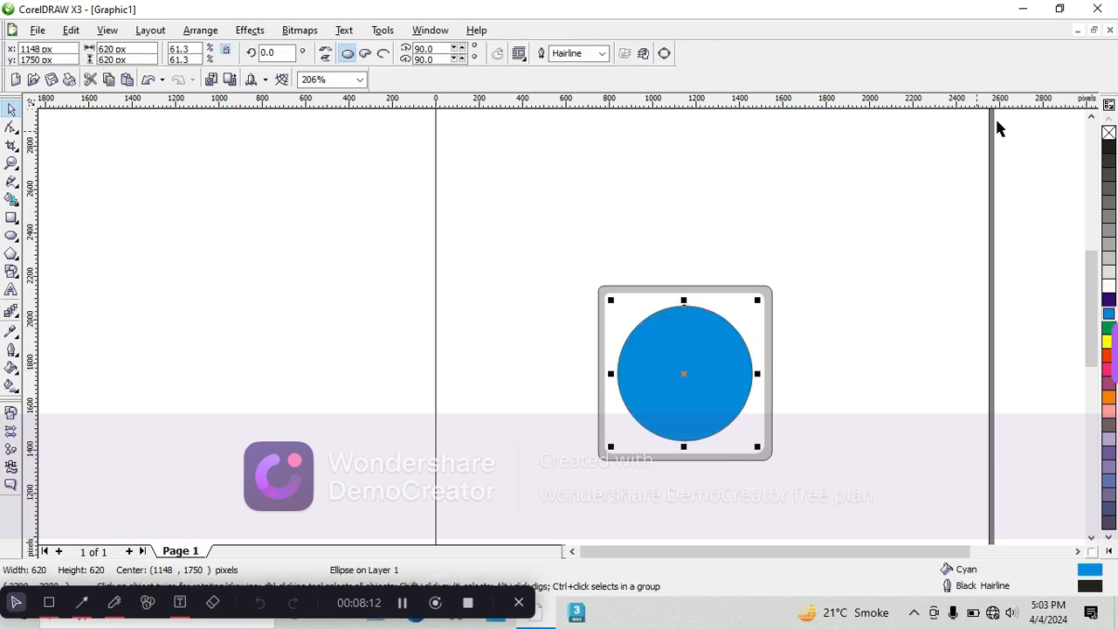
{"action": "right_click", "coordinate": [1109, 133]}
{"action": "left_click", "coordinate": [903, 275]}
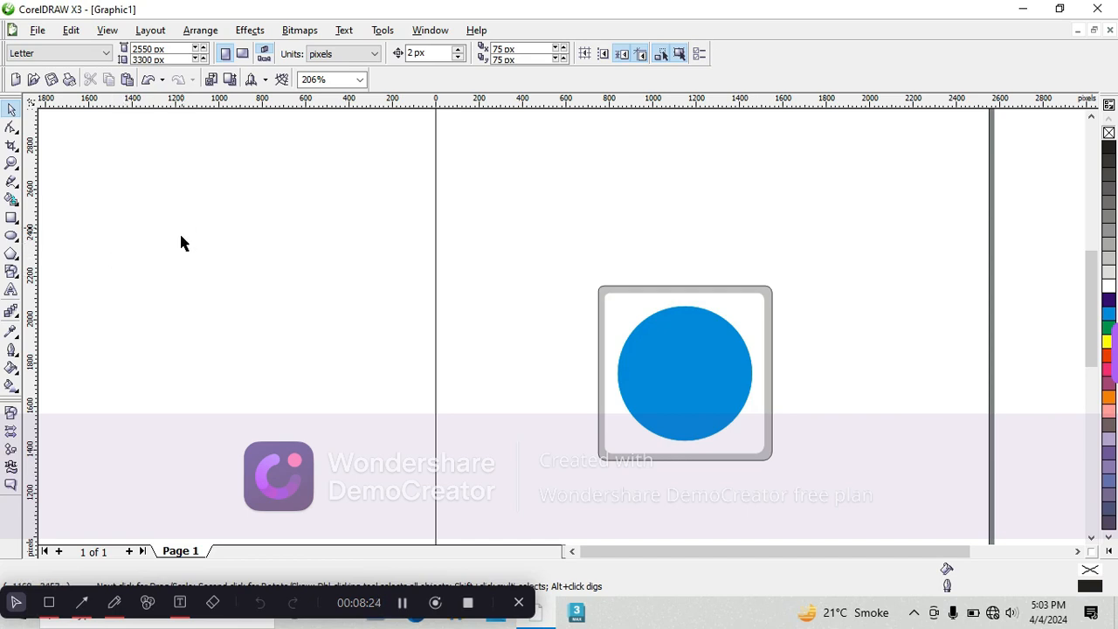
{"action": "left_click", "coordinate": [14, 273]}
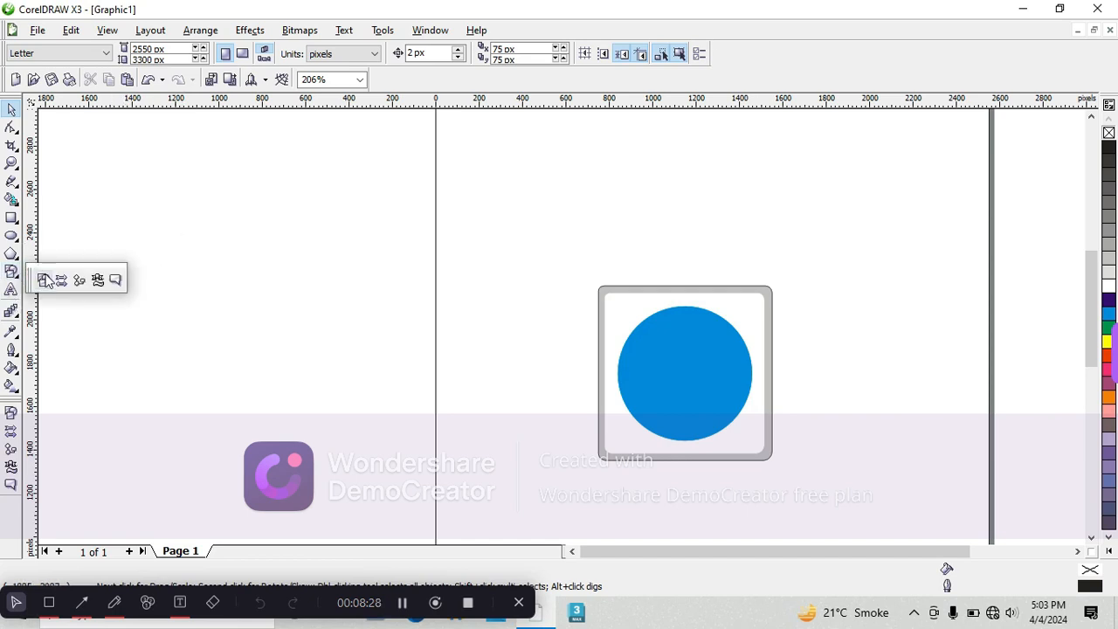
{"action": "left_click", "coordinate": [43, 279]}
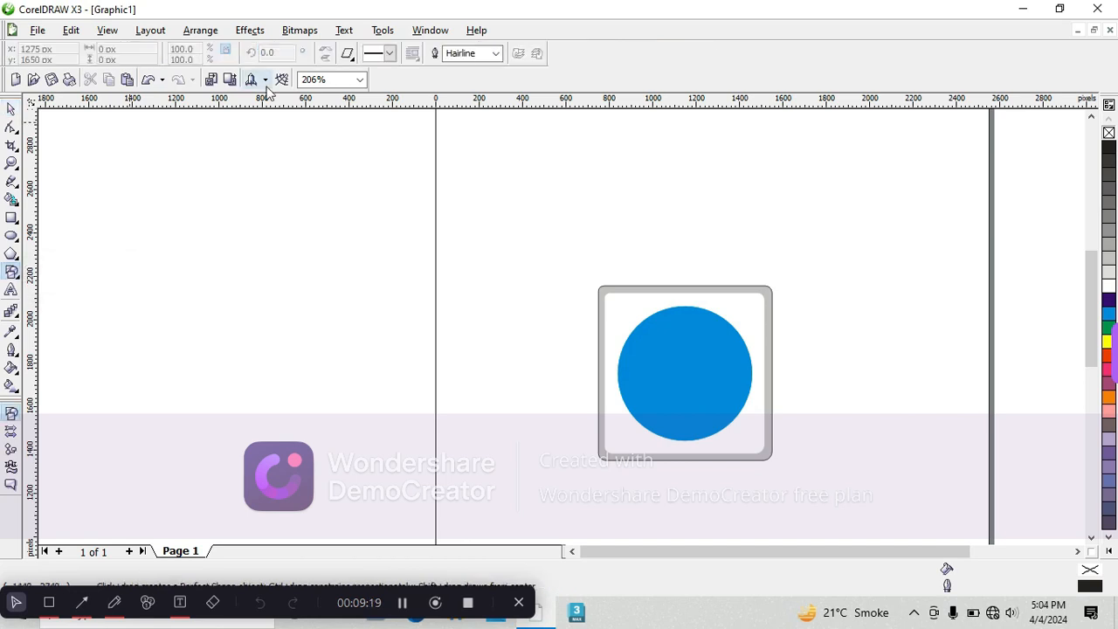
{"action": "right_click", "coordinate": [266, 86]}
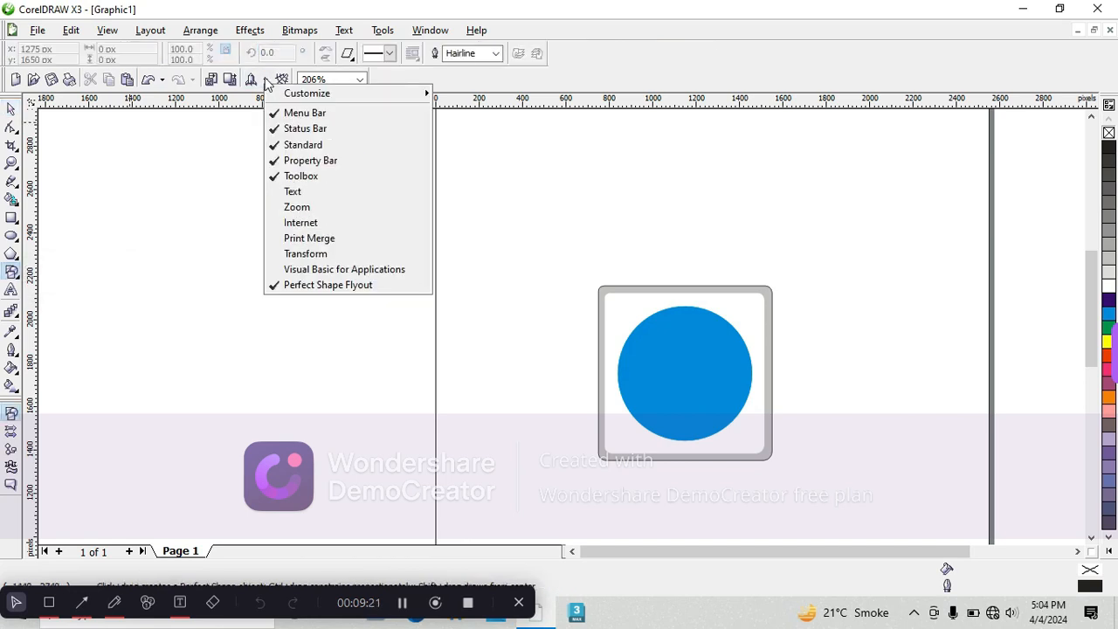
{"action": "left_click", "coordinate": [266, 78]}
{"action": "right_click", "coordinate": [267, 81]}
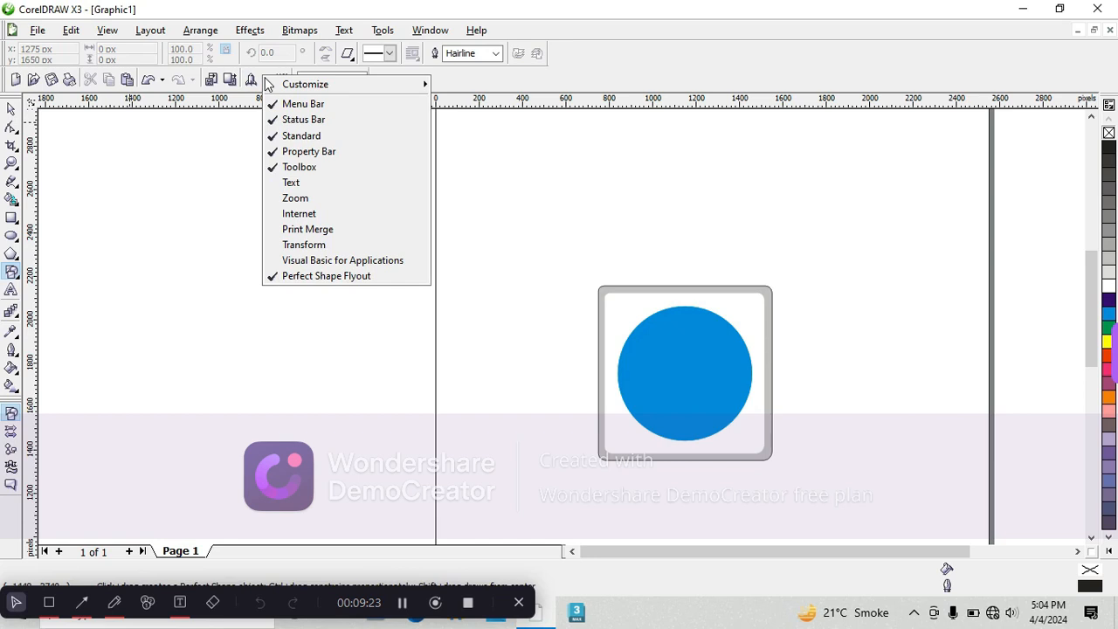
{"action": "left_click", "coordinate": [186, 174]}
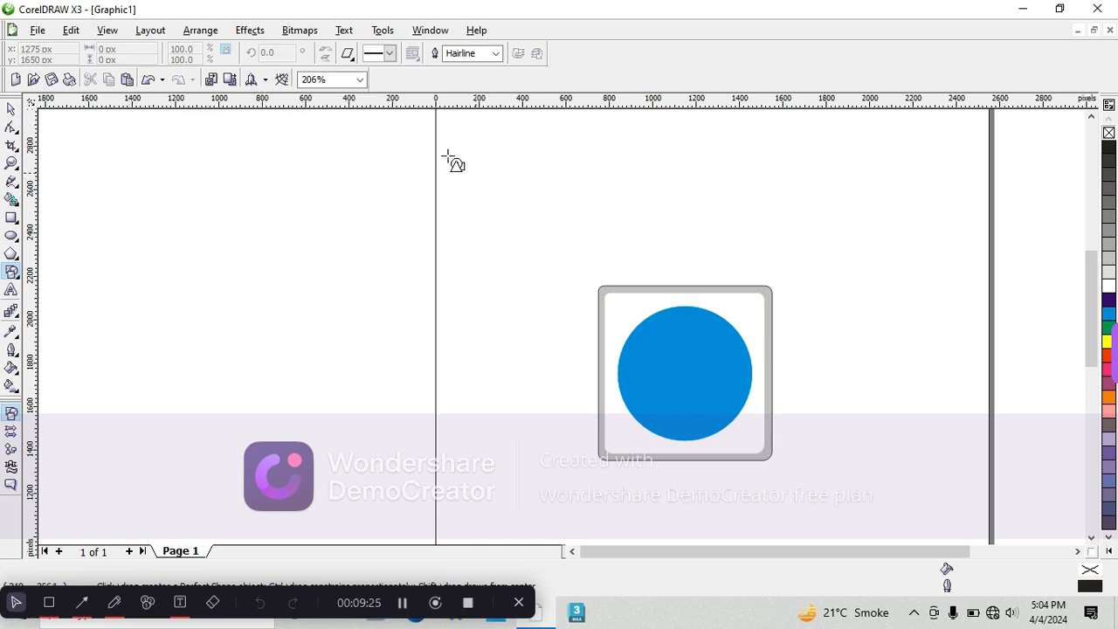
{"action": "left_click", "coordinate": [347, 56]}
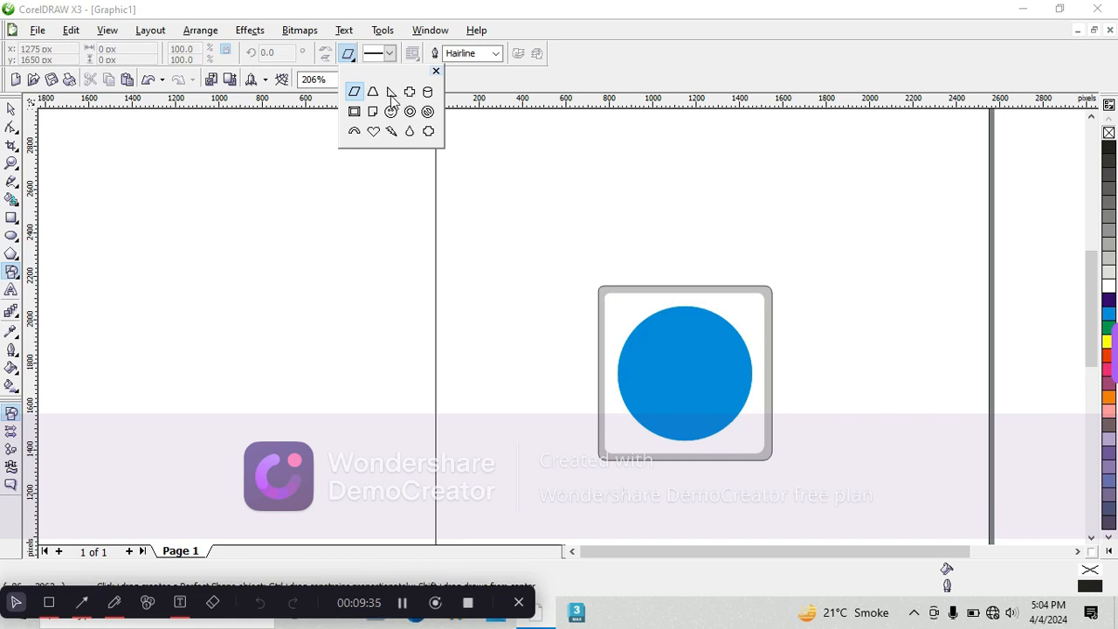
{"action": "left_click", "coordinate": [392, 94]}
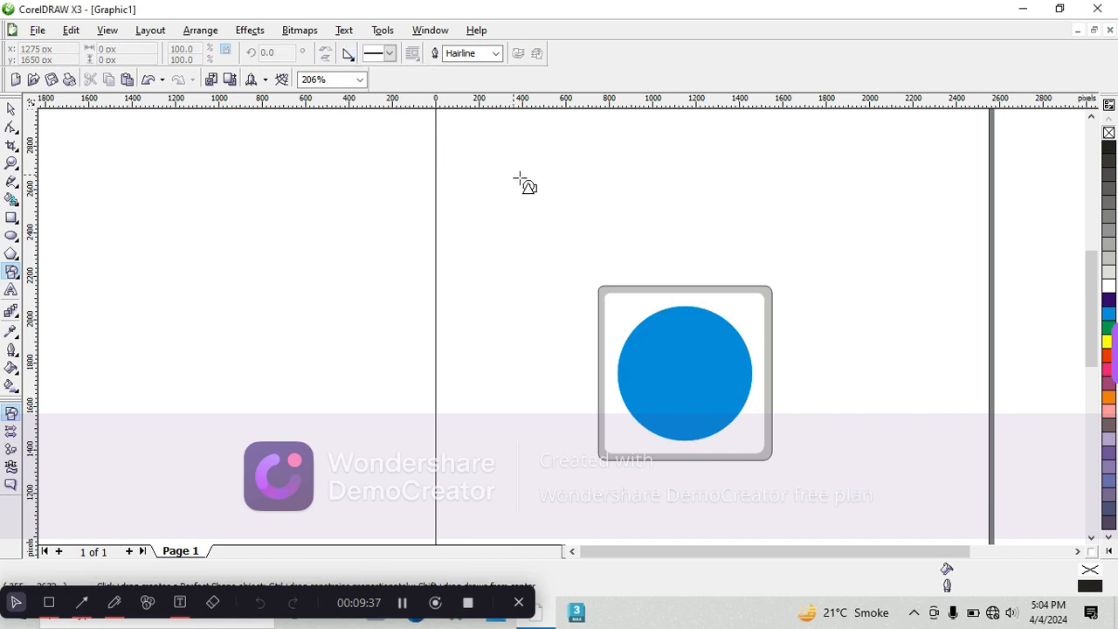
{"action": "left_click_drag", "start_coordinate": [560, 232], "coordinate": [511, 250]}
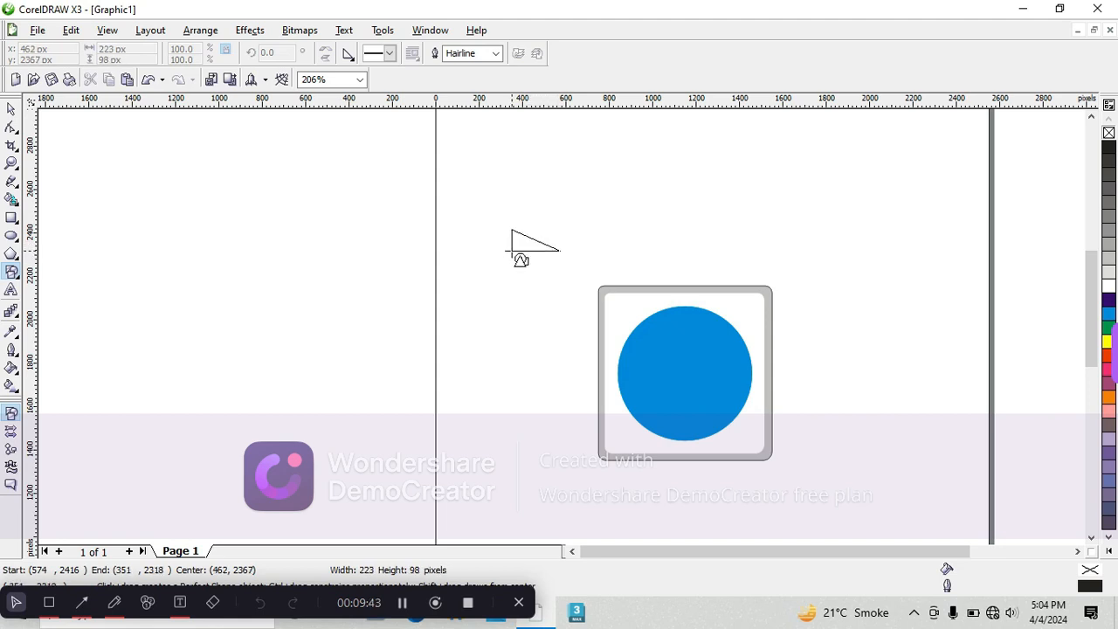
{"action": "left_click_drag", "start_coordinate": [511, 251], "coordinate": [531, 322]}
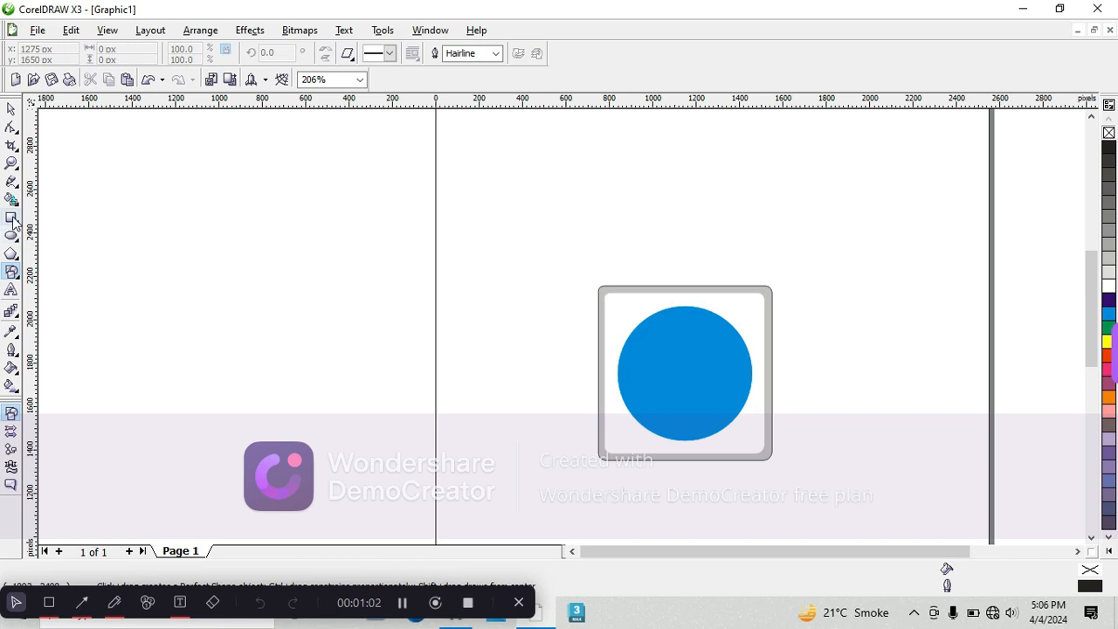
Draw a three-sided polygon about 473 px wide and 249 px high above and left of the rounded square.
{"action": "left_click", "coordinate": [12, 218]}
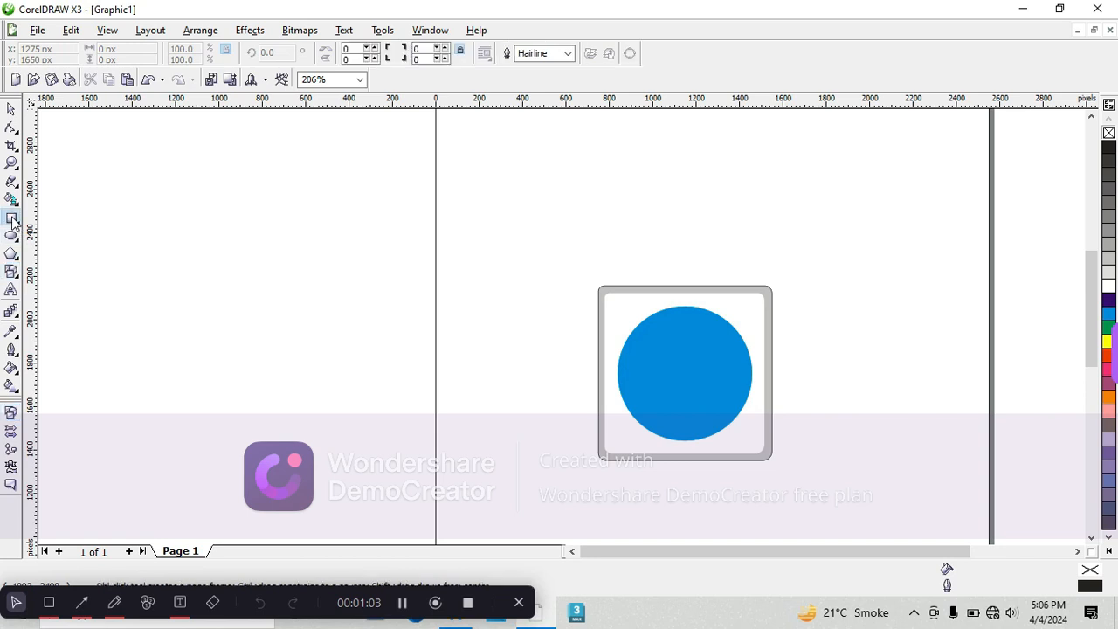
{"action": "left_click", "coordinate": [11, 255]}
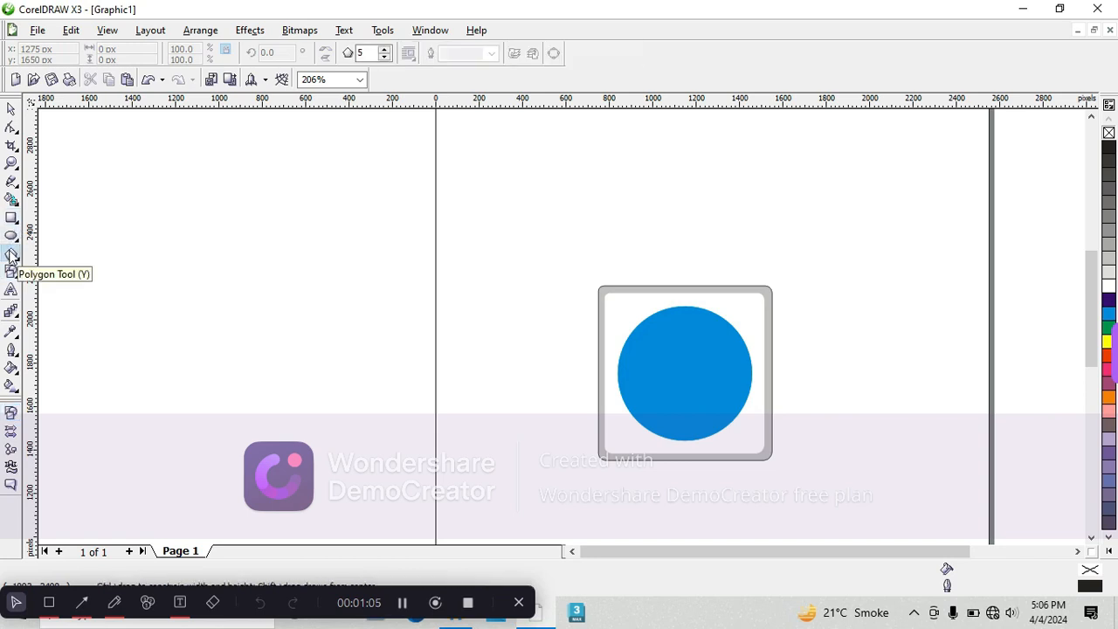
{"action": "left_click", "coordinate": [384, 57]}
{"action": "left_click", "coordinate": [384, 56]}
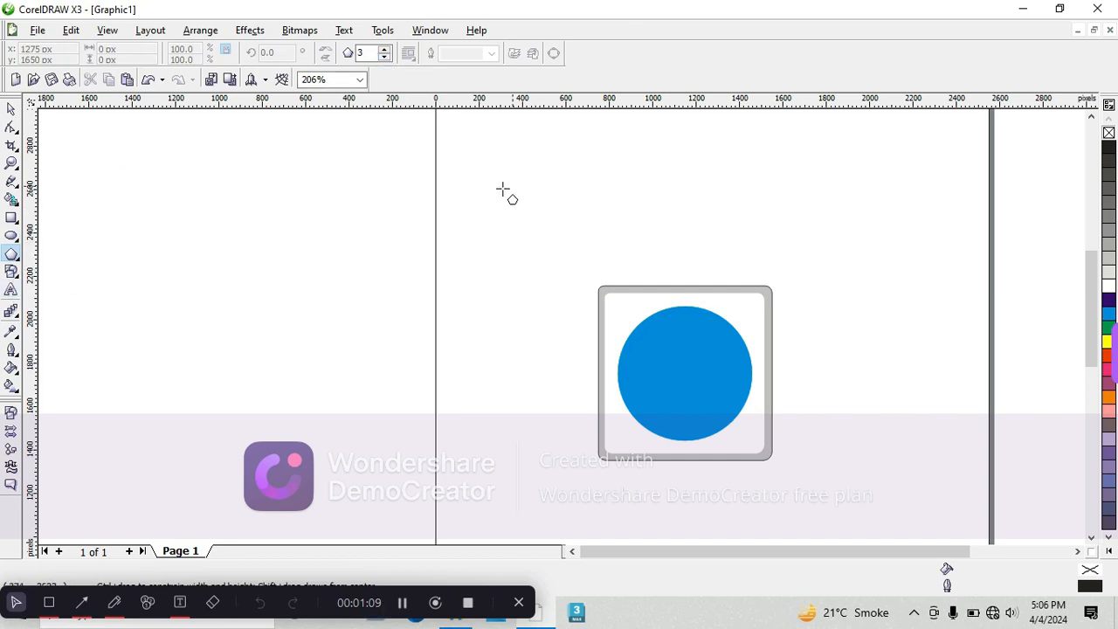
{"action": "mouse_move", "coordinate": [493, 192]}
{"action": "left_mouse_down"}
{"action": "mouse_move", "coordinate": [572, 262]}
{"action": "mouse_move", "coordinate": [575, 232]}
{"action": "mouse_move", "coordinate": [526, 239]}
{"action": "mouse_move", "coordinate": [582, 246]}
{"action": "mouse_move", "coordinate": [603, 227]}
{"action": "mouse_move", "coordinate": [556, 229]}
{"action": "mouse_move", "coordinate": [537, 215]}
{"action": "mouse_move", "coordinate": [614, 285]}
{"action": "left_mouse_up"}
{"action": "key", "text": "shift"}
{"action": "key", "text": "ctrl"}
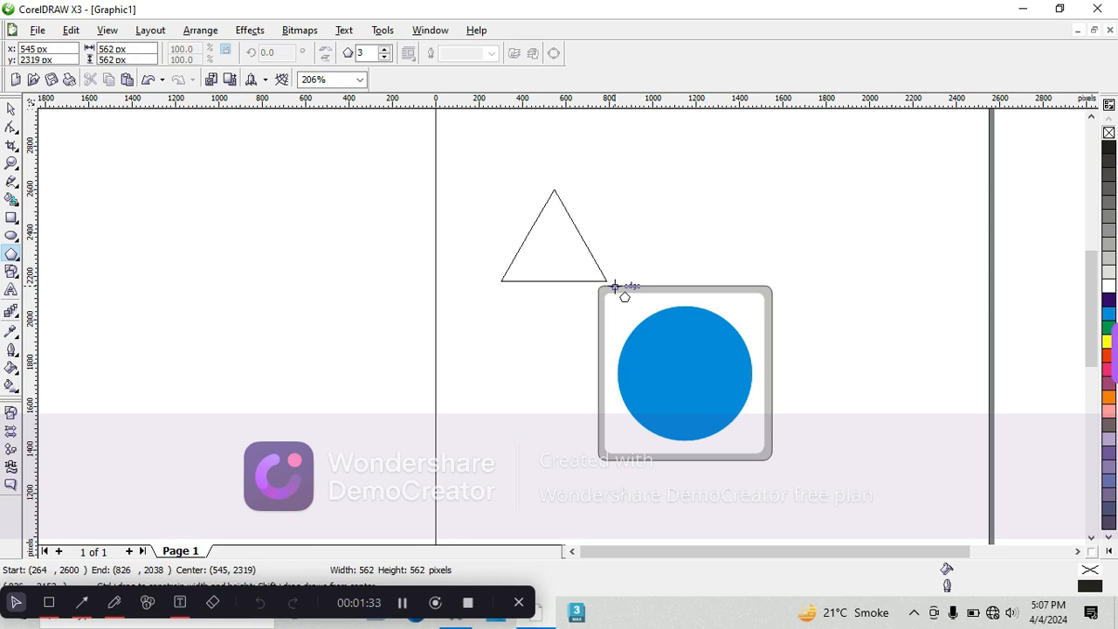
{"action": "left_click_drag", "start_coordinate": [613, 285], "coordinate": [611, 260]}
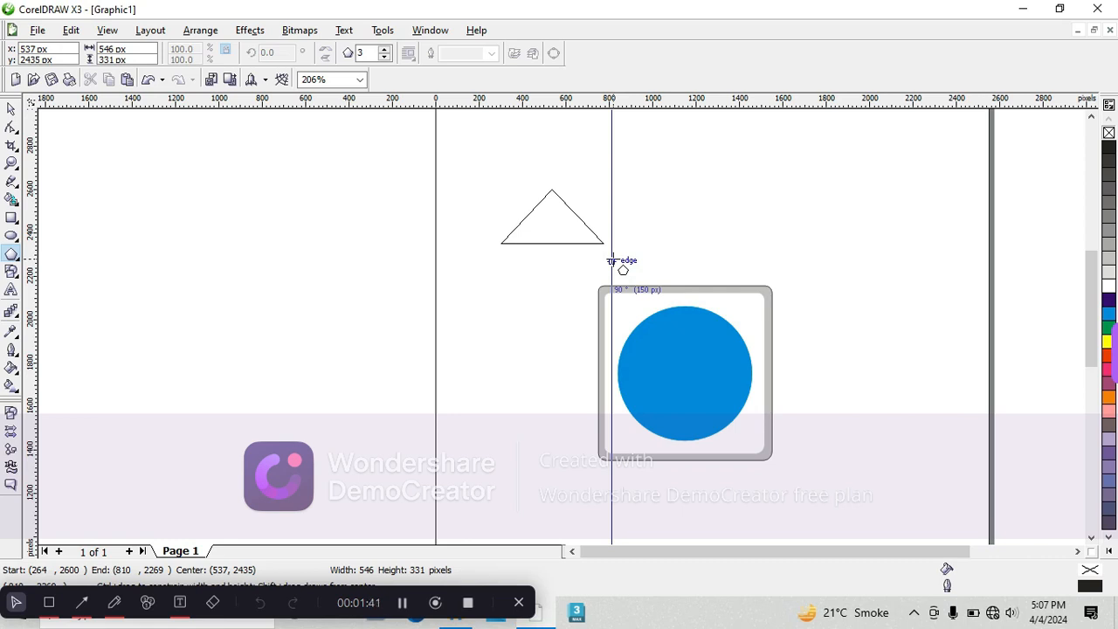
{"action": "left_click_drag", "start_coordinate": [611, 260], "coordinate": [614, 262]}
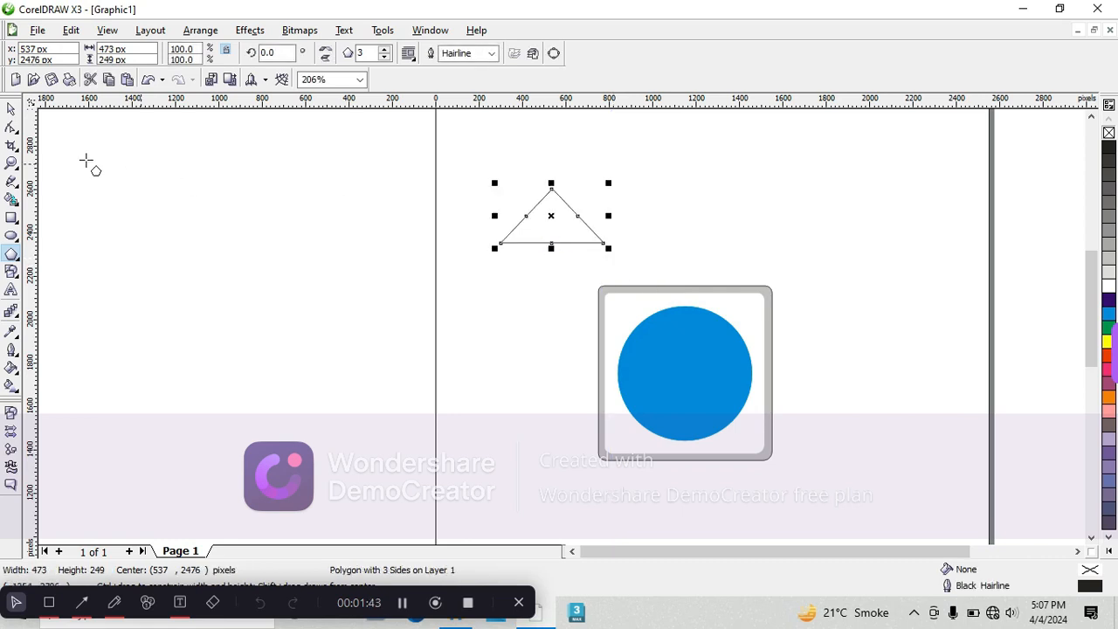
Rotate the triangle to about 65.4° so one corner points down, and convert it to curves.
{"action": "left_click", "coordinate": [11, 110]}
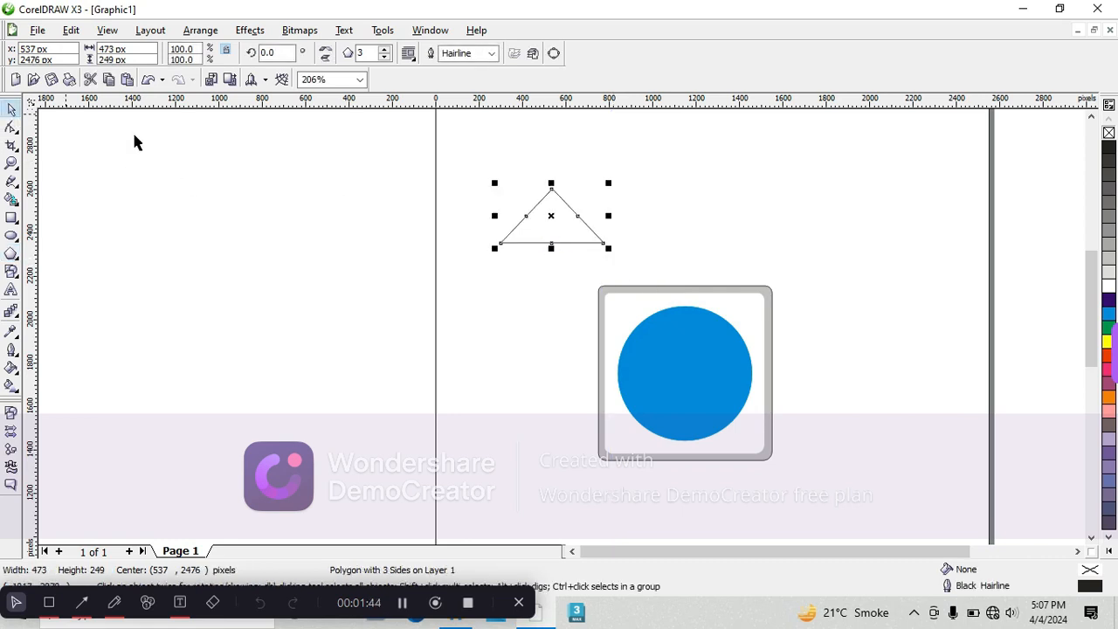
{"action": "left_click", "coordinate": [552, 216]}
{"action": "left_click_drag", "start_coordinate": [609, 250], "coordinate": [634, 165]}
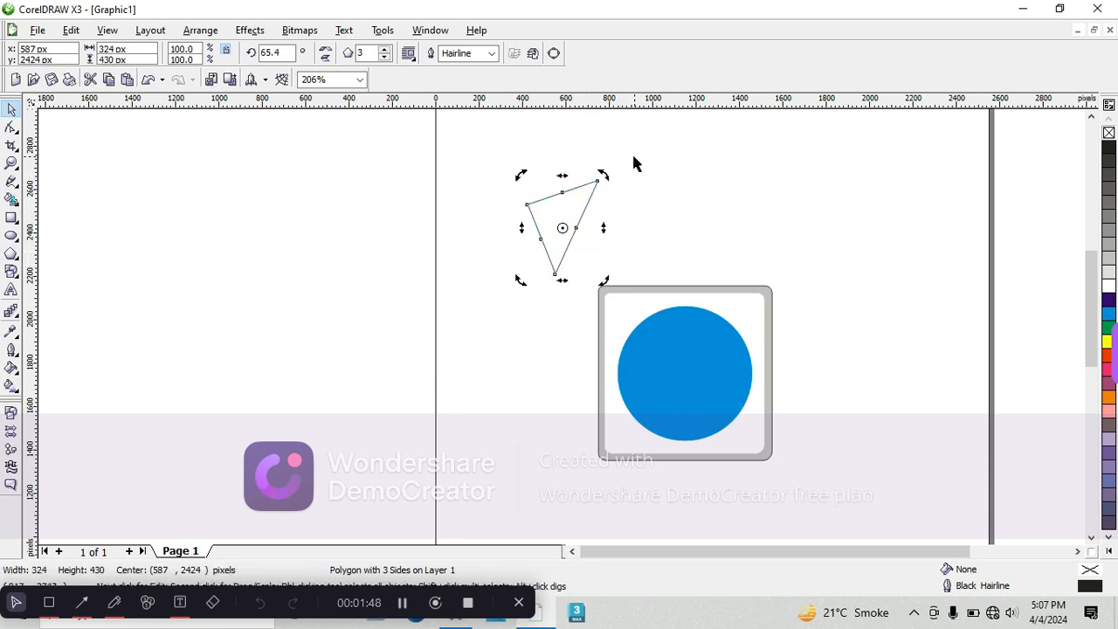
{"action": "key", "text": "ctrl+q"}
Edit the triangle's nodes and add one extra node on each side of the left edge's middle node.
{"action": "double_click", "coordinate": [560, 226]}
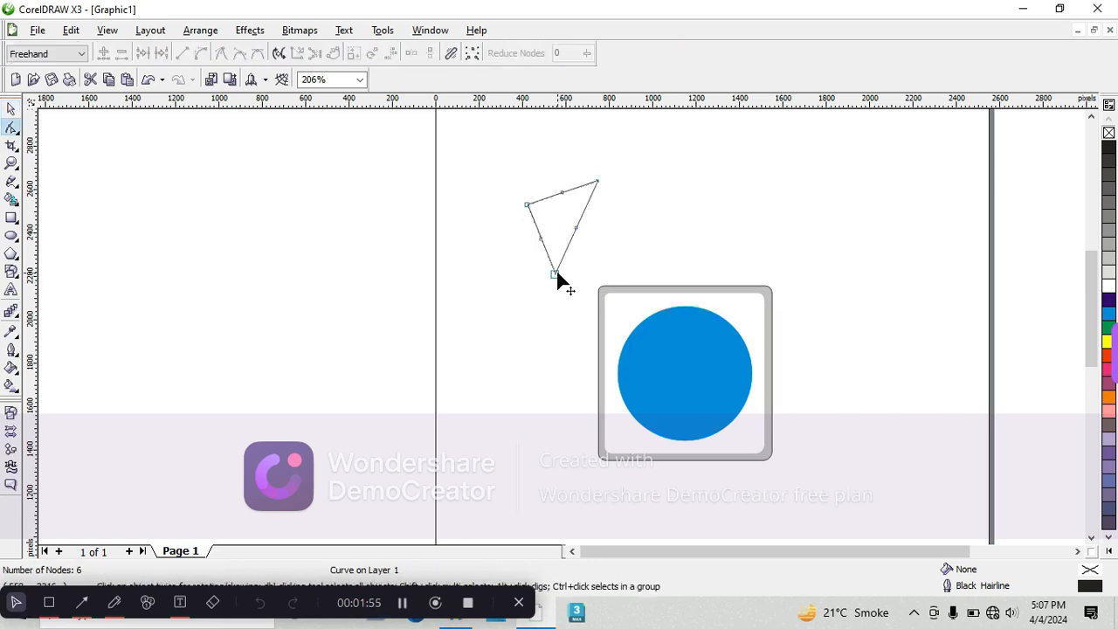
{"action": "left_click", "coordinate": [597, 182]}
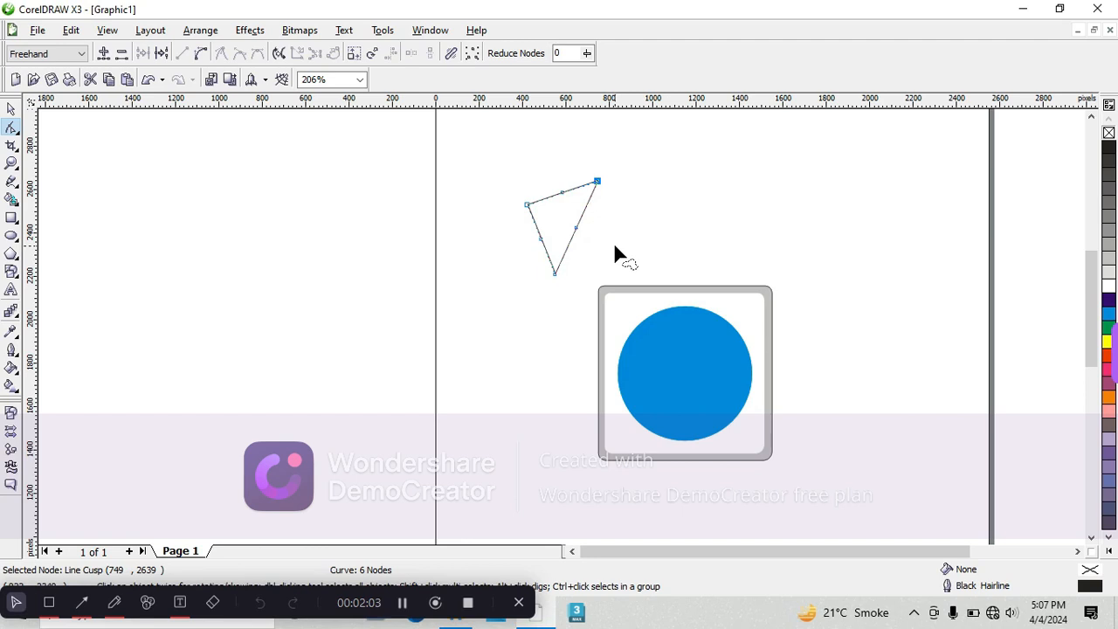
{"action": "left_click", "coordinate": [540, 239]}
{"action": "left_click_drag", "start_coordinate": [540, 238], "coordinate": [539, 236]}
{"action": "left_click_drag", "start_coordinate": [542, 231], "coordinate": [542, 231]}
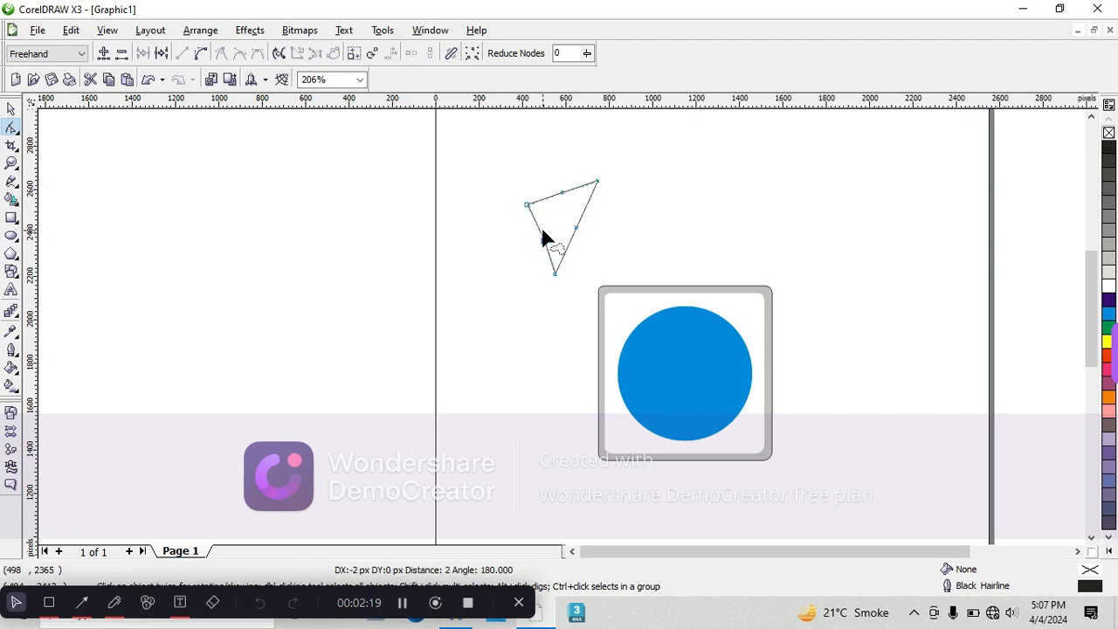
{"action": "left_click", "coordinate": [543, 240]}
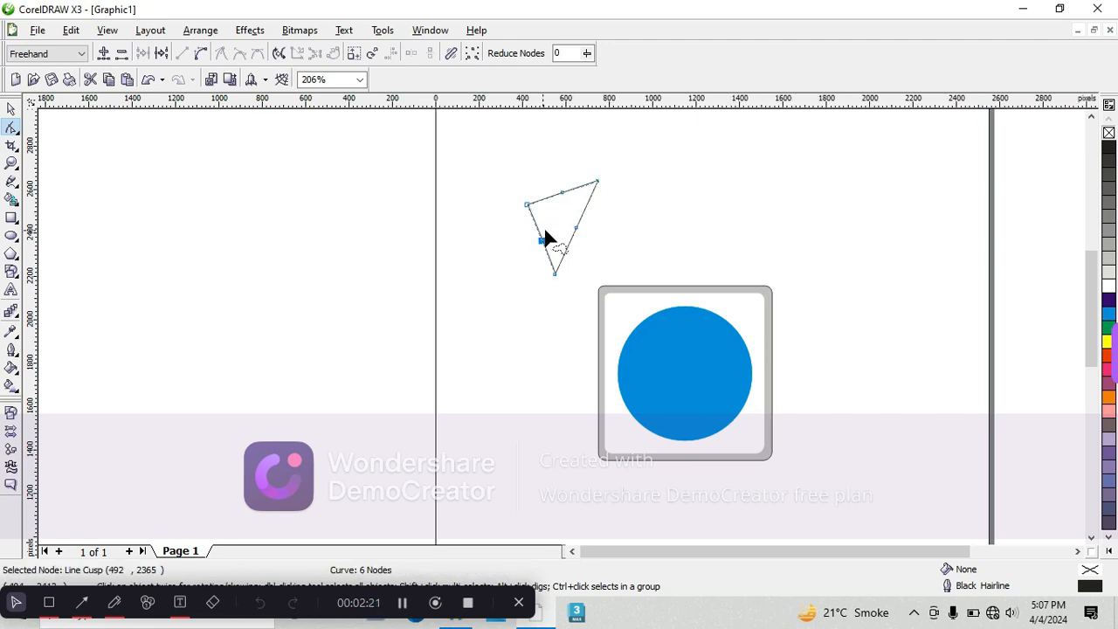
{"action": "double_click", "coordinate": [538, 231]}
{"action": "double_click", "coordinate": [543, 244]}
{"action": "left_click", "coordinate": [539, 234]}
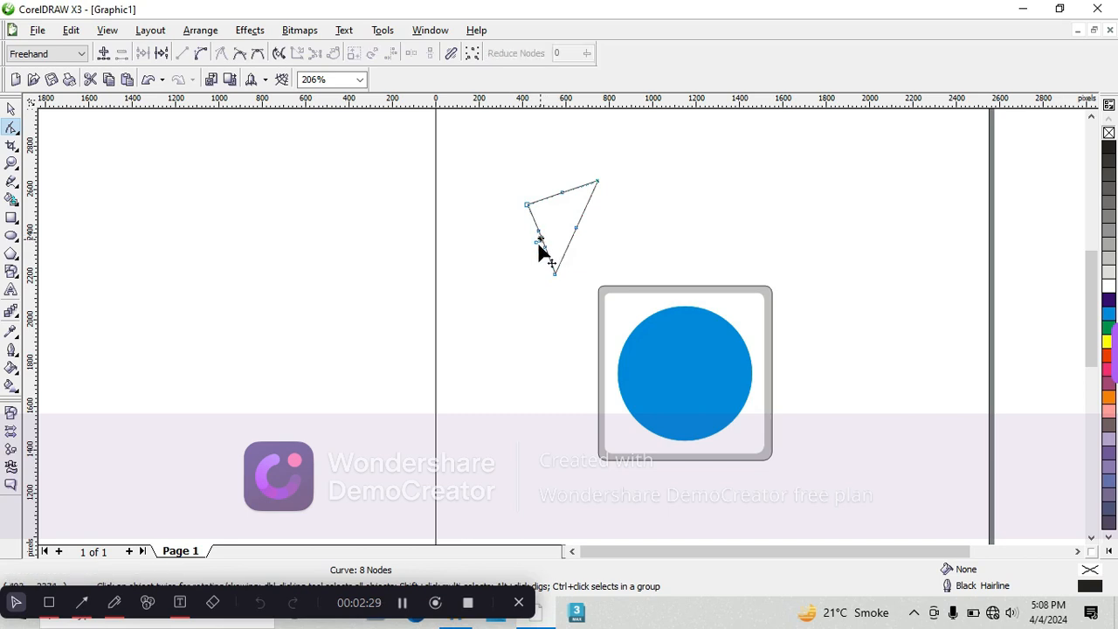
{"action": "left_click", "coordinate": [496, 260]}
{"action": "left_click", "coordinate": [539, 234]}
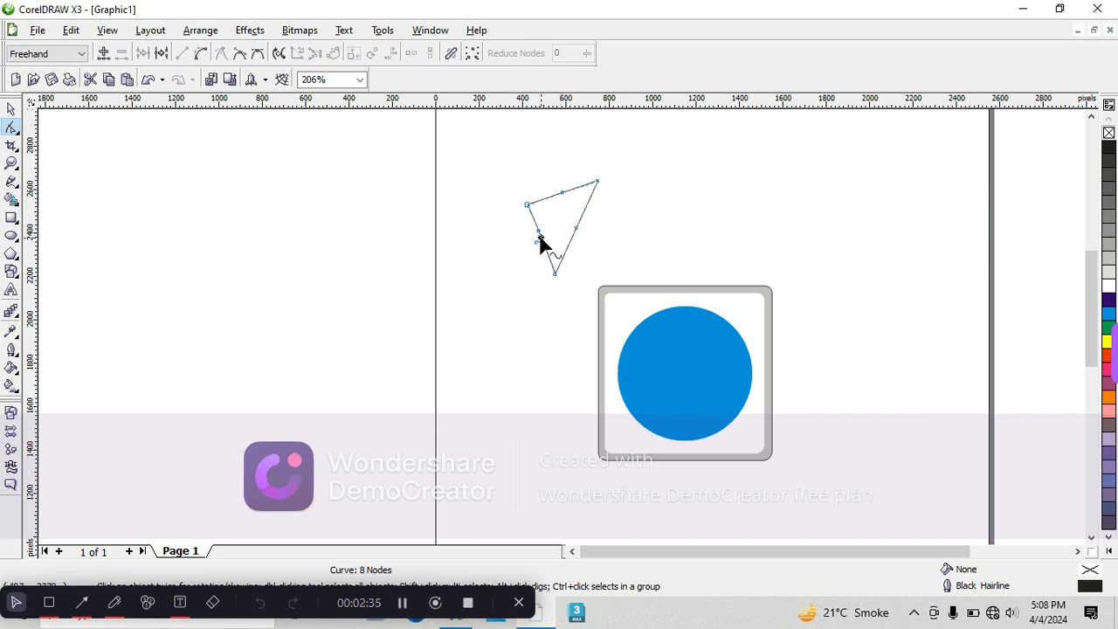
{"action": "left_click", "coordinate": [562, 192]}
{"action": "left_click", "coordinate": [598, 182]}
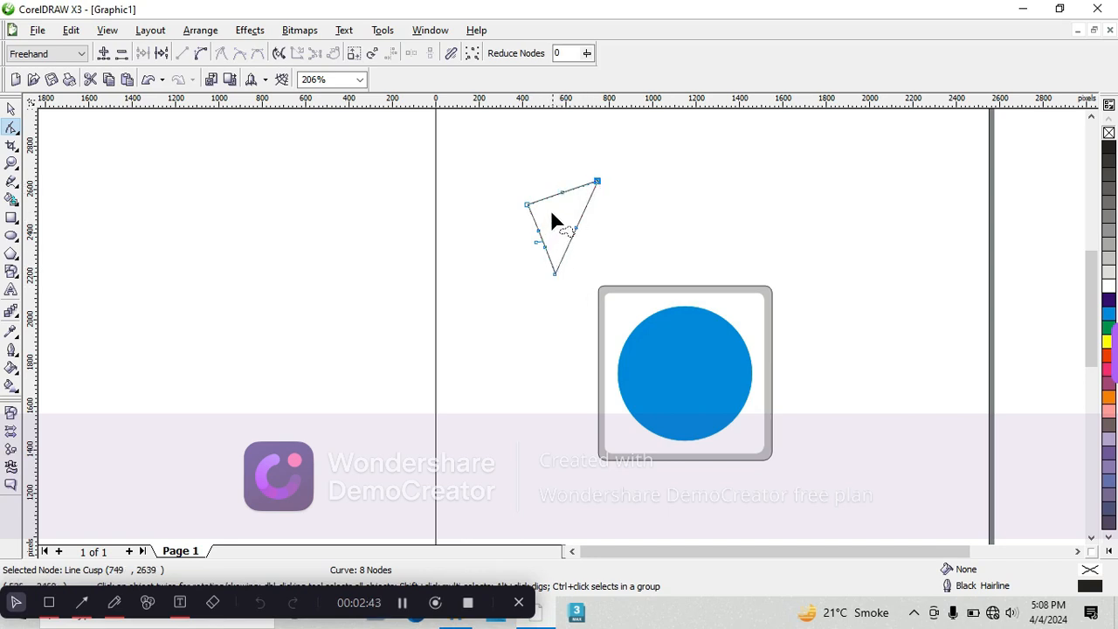
{"action": "left_click_drag", "start_coordinate": [463, 145], "coordinate": [582, 242]}
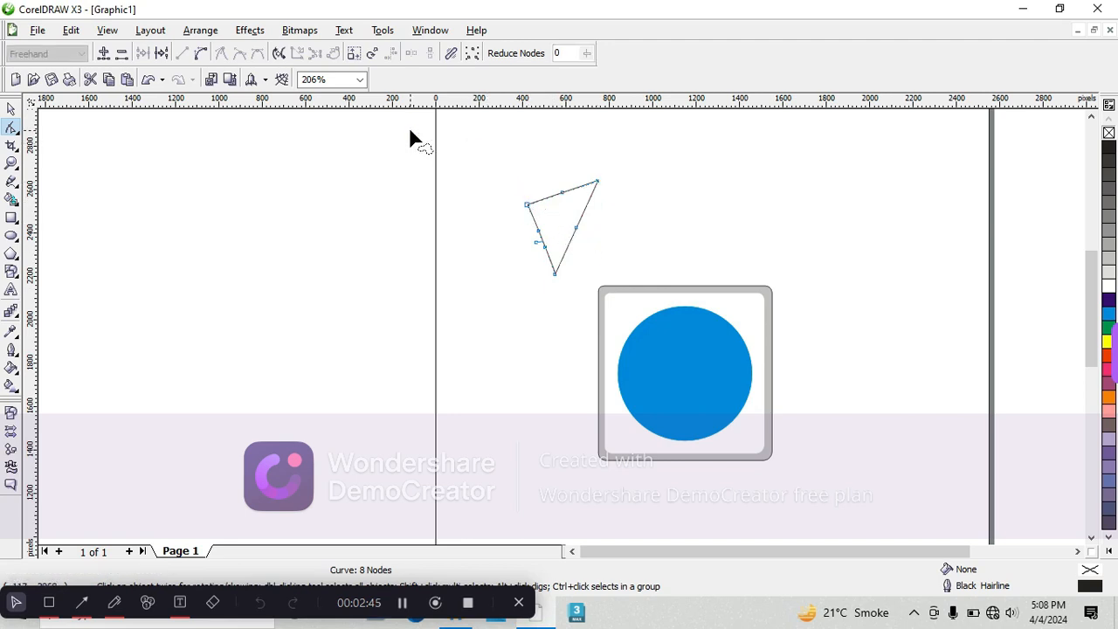
Rotate the triangular curve clockwise to about 349.5°.
{"action": "left_click", "coordinate": [12, 109]}
{"action": "left_click", "coordinate": [559, 227]}
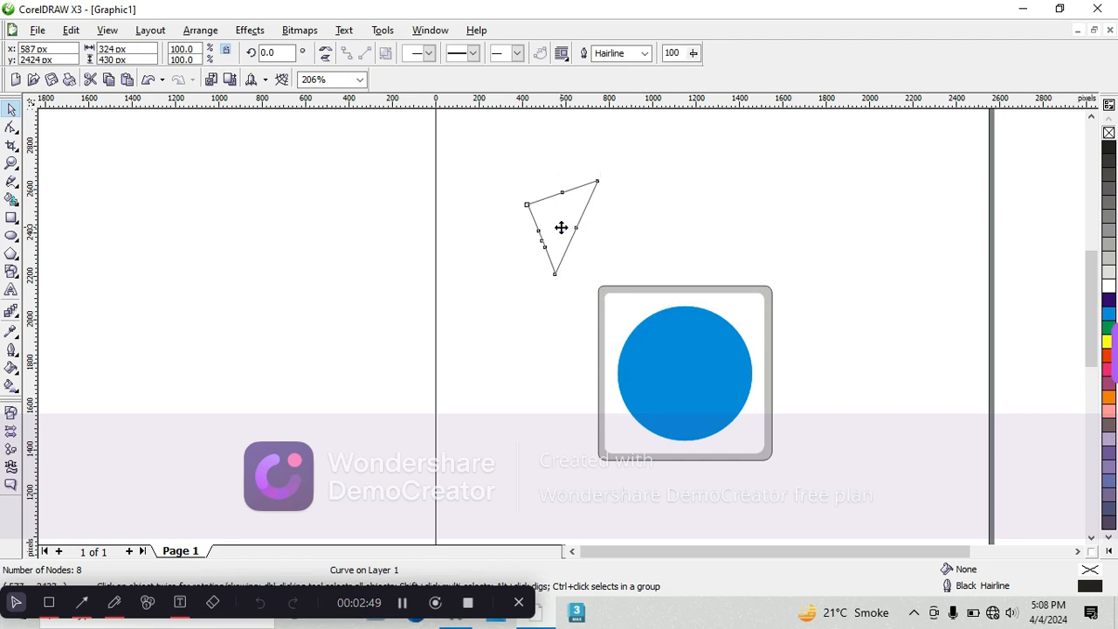
{"action": "mouse_move", "coordinate": [602, 276]}
{"action": "left_mouse_down"}
{"action": "mouse_move", "coordinate": [574, 283]}
{"action": "mouse_move", "coordinate": [583, 269]}
{"action": "left_mouse_up"}
Form a notch in the triangle's left edge by moving its surrounding nodes outward and its middle node deep inside the shape.
{"action": "key", "text": "F10"}
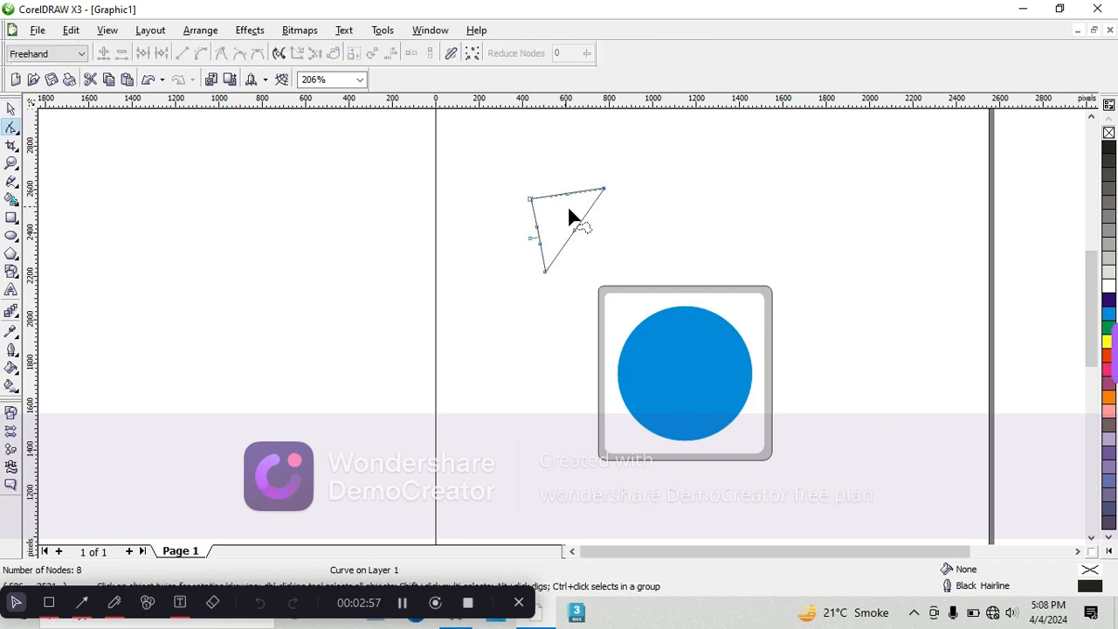
{"action": "left_click_drag", "start_coordinate": [531, 200], "coordinate": [533, 245]}
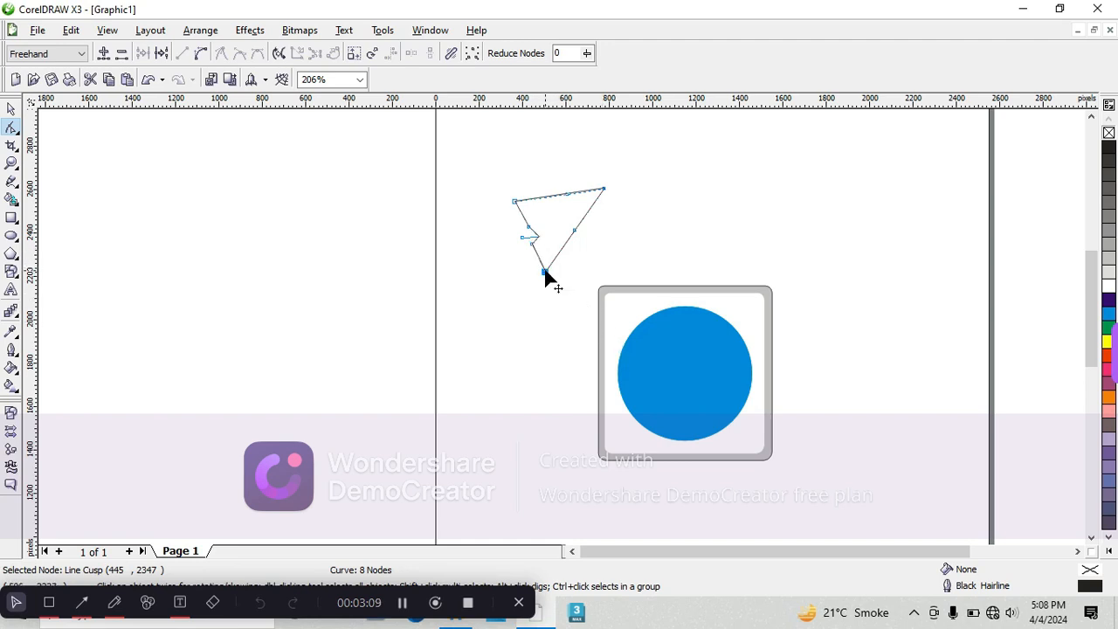
{"action": "left_click_drag", "start_coordinate": [545, 270], "coordinate": [579, 211]}
{"action": "left_click_drag", "start_coordinate": [578, 210], "coordinate": [580, 210]}
Nudge the notch's upper outer node upward to bring it closer to the triangle's upper-left corner.
{"action": "left_click", "coordinate": [526, 229]}
{"action": "left_click_drag", "start_coordinate": [527, 229], "coordinate": [527, 231]}
{"action": "key", "text": "Up"}
{"action": "key", "text": "Up"}
{"action": "key", "text": "Up"}
{"action": "key", "text": "Up"}
{"action": "key", "text": "Up"}
{"action": "key", "text": "Up"}
{"action": "key", "text": "Up"}
{"action": "key", "text": "Up"}
{"action": "key", "text": "Up"}
{"action": "key", "text": "Up"}
{"action": "key", "text": "Up"}
{"action": "key", "text": "Up"}
{"action": "key", "text": "Up"}
{"action": "key", "text": "Up"}
{"action": "key", "text": "Up"}
{"action": "key", "text": "Up"}
{"action": "key", "text": "Up"}
{"action": "key", "text": "Left"}
{"action": "key", "text": "Up"}
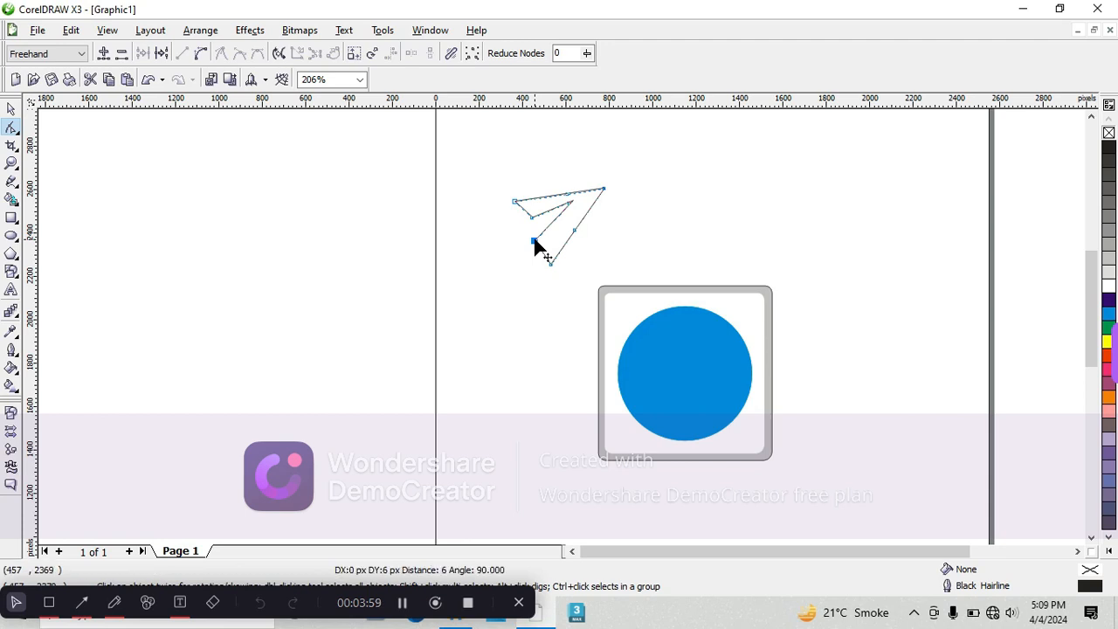
Nudge the notch's lower outer node upward until it sits just below the upper one, narrowing the notch.
{"action": "key", "text": "Up"}
{"action": "key", "text": "Up"}
{"action": "key", "text": "Up"}
{"action": "key", "text": "Up"}
{"action": "key", "text": "Up"}
{"action": "key", "text": "Up"}
{"action": "key", "text": "Up"}
{"action": "key", "text": "Up"}
{"action": "key", "text": "Up"}
{"action": "key", "text": "Up"}
{"action": "key", "text": "Up"}
{"action": "key", "text": "Up"}
{"action": "key", "text": "Up"}
{"action": "key", "text": "Up"}
{"action": "key", "text": "Up"}
{"action": "key", "text": "Up"}
{"action": "key", "text": "Up"}
{"action": "key", "text": "Up"}
{"action": "key", "text": "Up"}
{"action": "key", "text": "Up"}
{"action": "key", "text": "Up"}
{"action": "key", "text": "Up"}
{"action": "key", "text": "Up"}
{"action": "key", "text": "Up"}
{"action": "key", "text": "Up"}
{"action": "key", "text": "Up"}
{"action": "key", "text": "Up"}
{"action": "key", "text": "Up"}
{"action": "key", "text": "Up"}
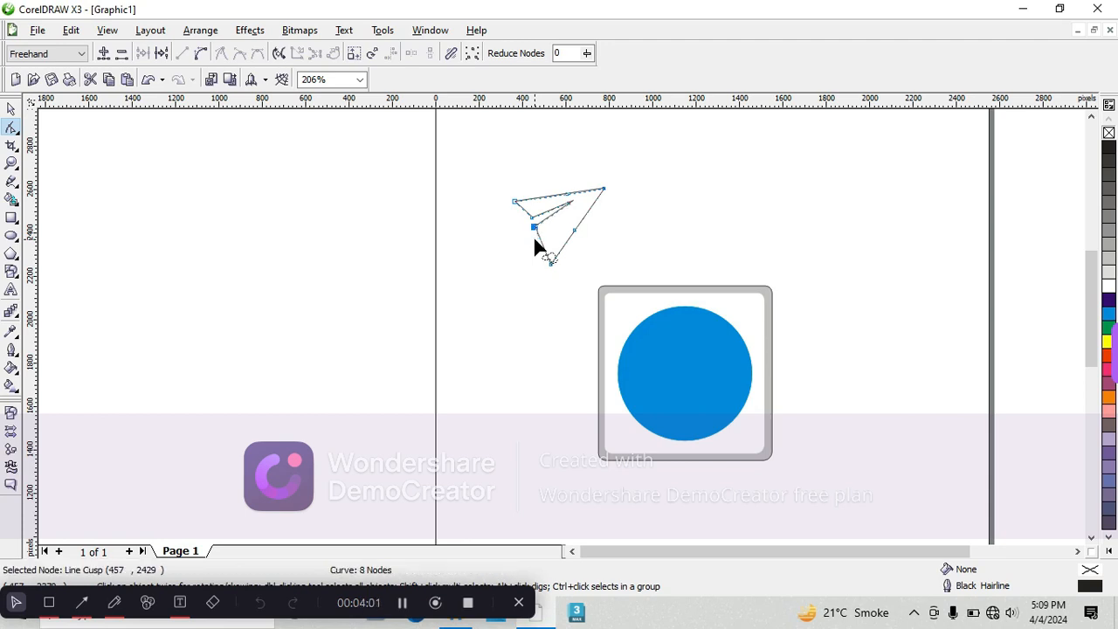
{"action": "key", "text": "Up"}
{"action": "key", "text": "Up"}
{"action": "key", "text": "Up"}
Move the notch's inner tip node slightly to the right and finish node editing with the whole curve selected.
{"action": "left_click", "coordinate": [570, 206]}
{"action": "left_click_drag", "start_coordinate": [572, 210], "coordinate": [575, 210]}
{"action": "left_click", "coordinate": [12, 112]}
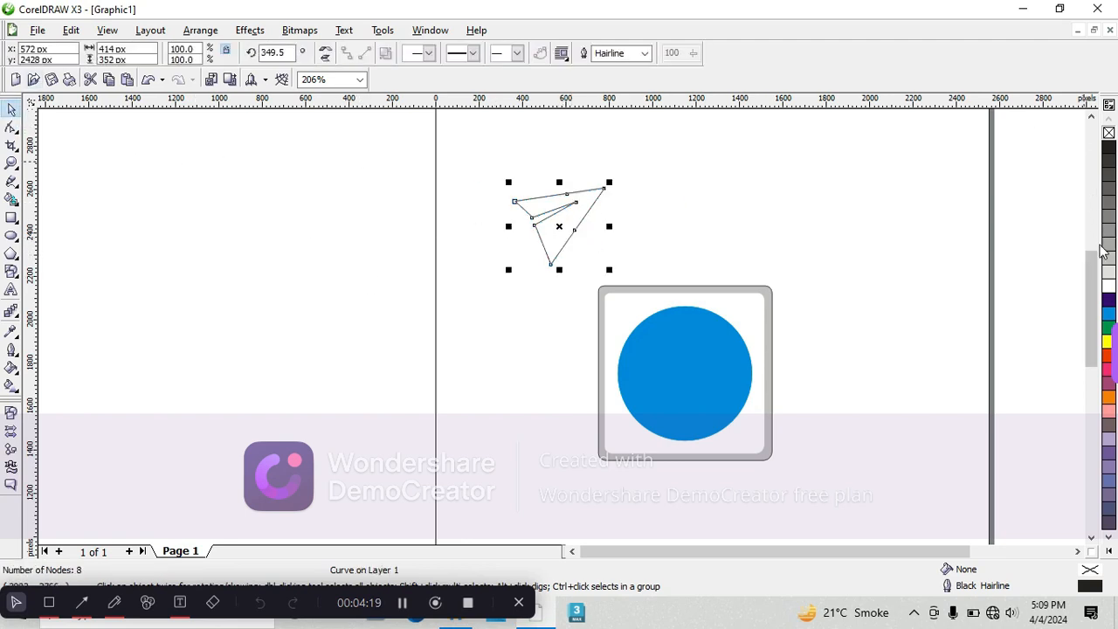
Fill the paper-plane shape with white, move it onto the centre of the cyan circle and remove its outline.
{"action": "left_click", "coordinate": [1108, 285]}
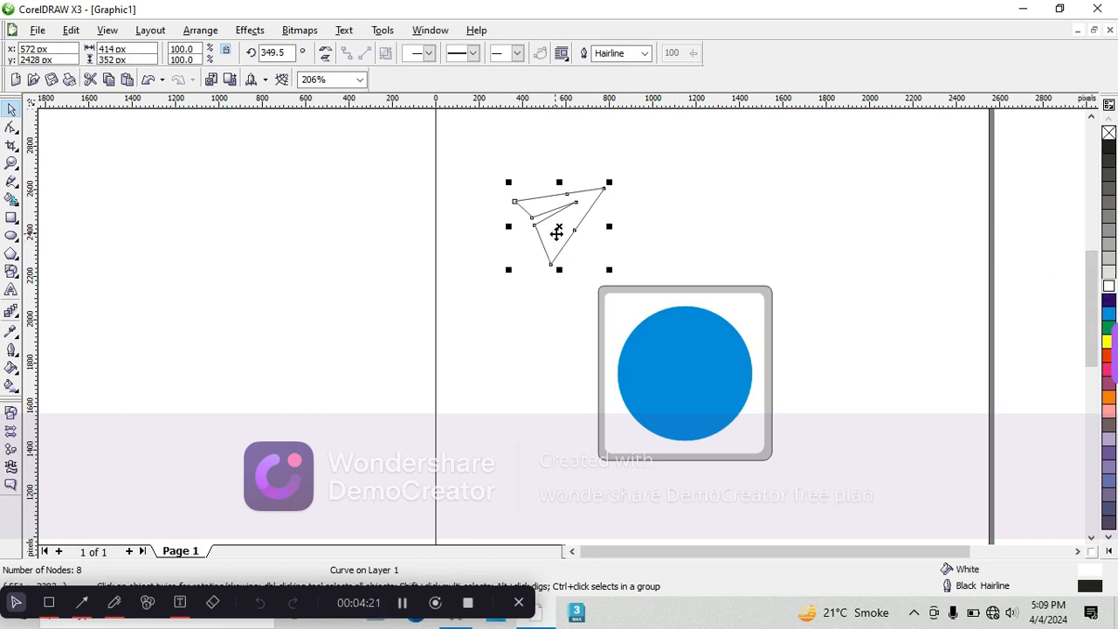
{"action": "left_click_drag", "start_coordinate": [559, 227], "coordinate": [678, 381]}
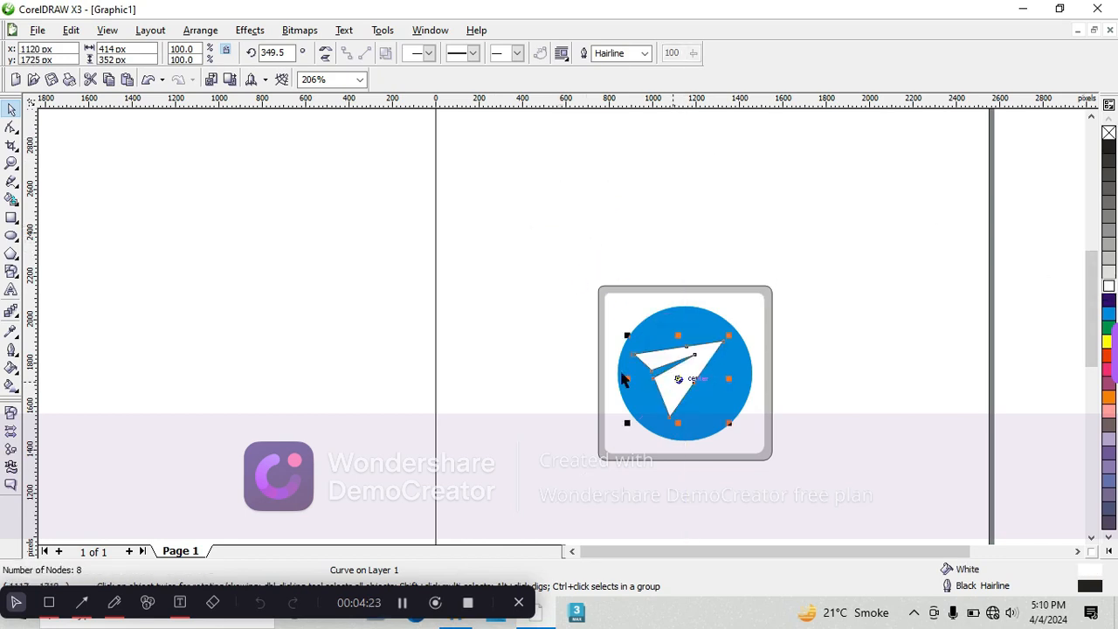
{"action": "right_click", "coordinate": [1108, 132]}
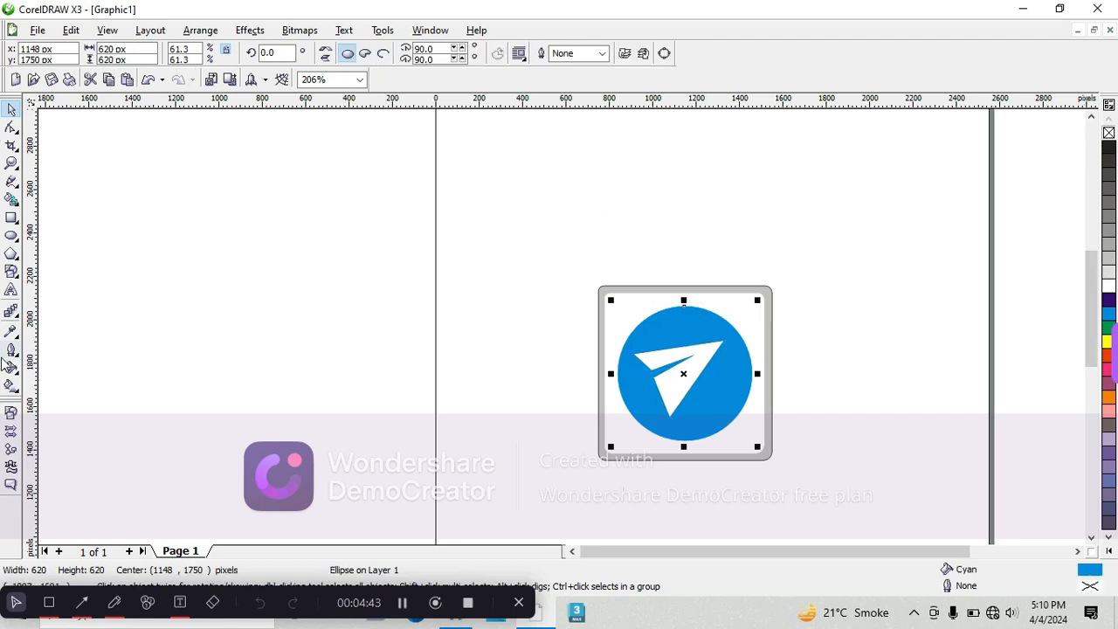
Apply a soft drop shadow around the cyan circle and deselect it.
{"action": "left_click", "coordinate": [14, 316]}
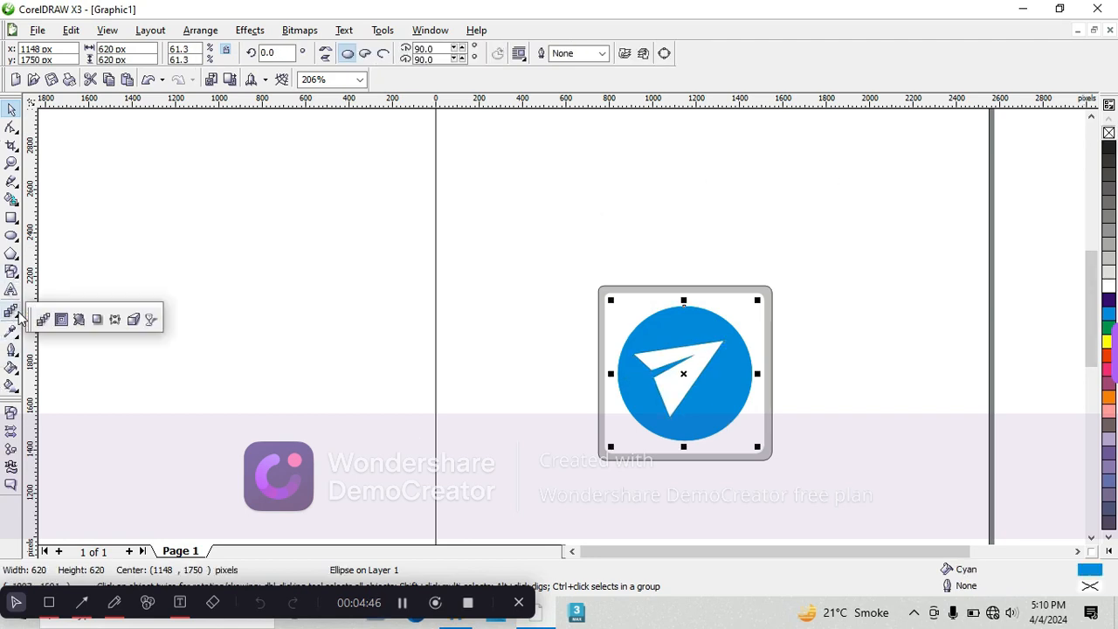
{"action": "left_click", "coordinate": [97, 318]}
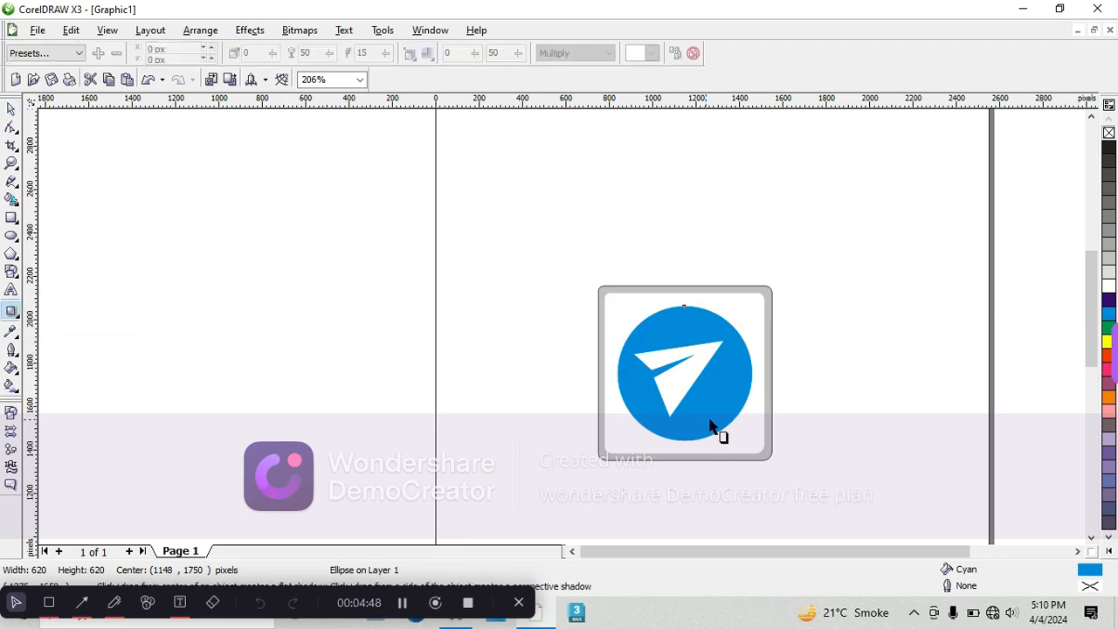
{"action": "left_click_drag", "start_coordinate": [715, 393], "coordinate": [747, 431]}
{"action": "left_click", "coordinate": [372, 379]}
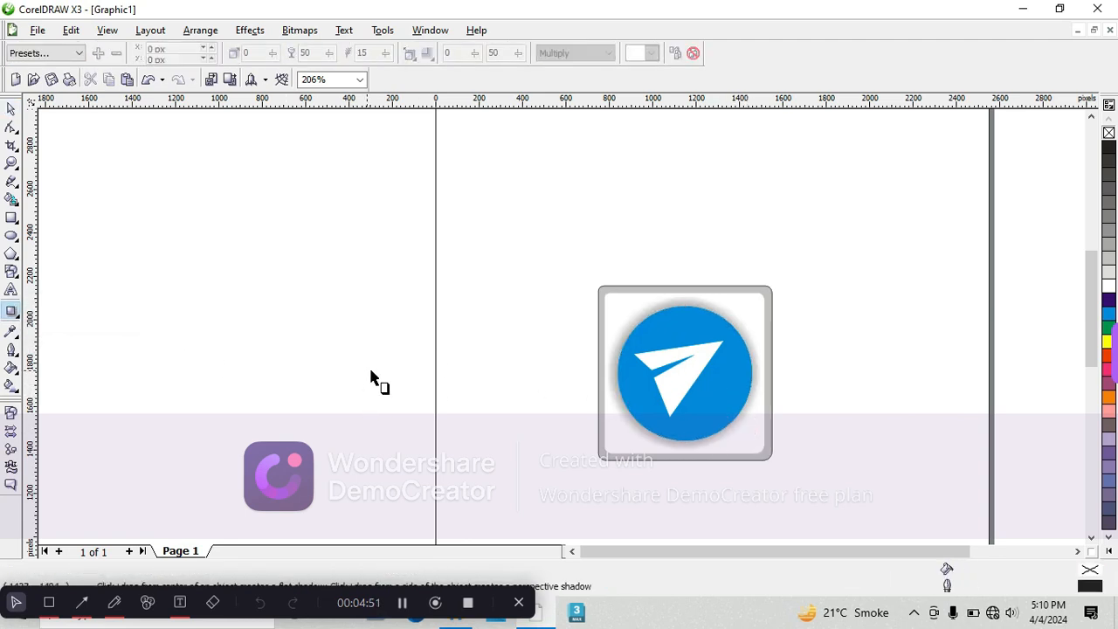
{"action": "left_click", "coordinate": [11, 109]}
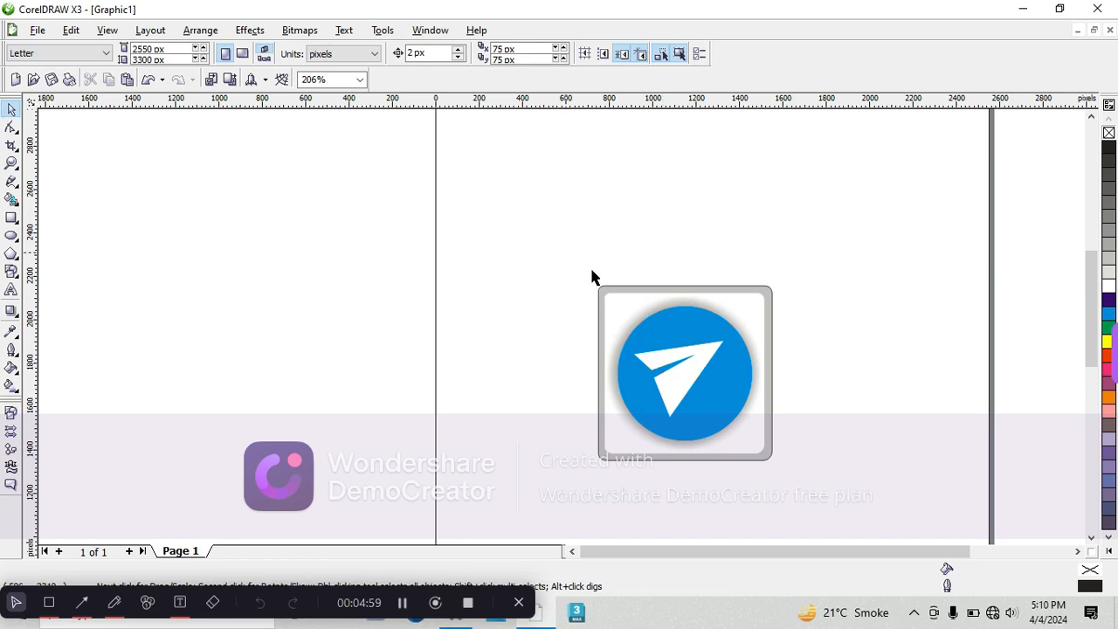
Apply a drop shadow to the grey rounded border, cast from its right edge to its left edge, with opacity 90.
{"action": "left_click", "coordinate": [616, 290]}
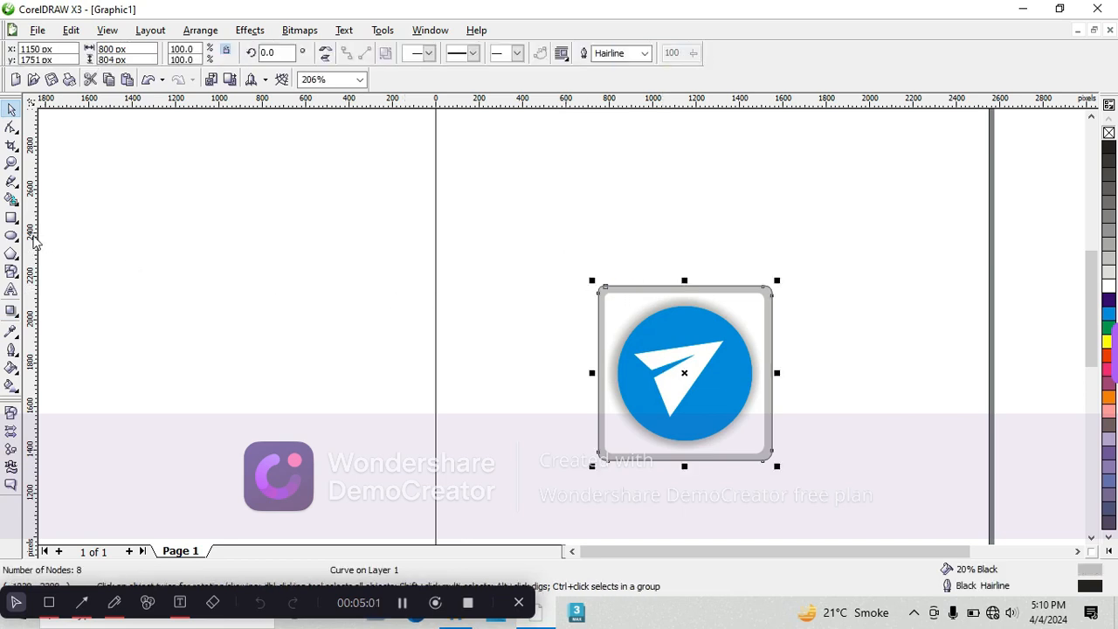
{"action": "left_click", "coordinate": [10, 310]}
{"action": "left_click_drag", "start_coordinate": [771, 376], "coordinate": [600, 374]}
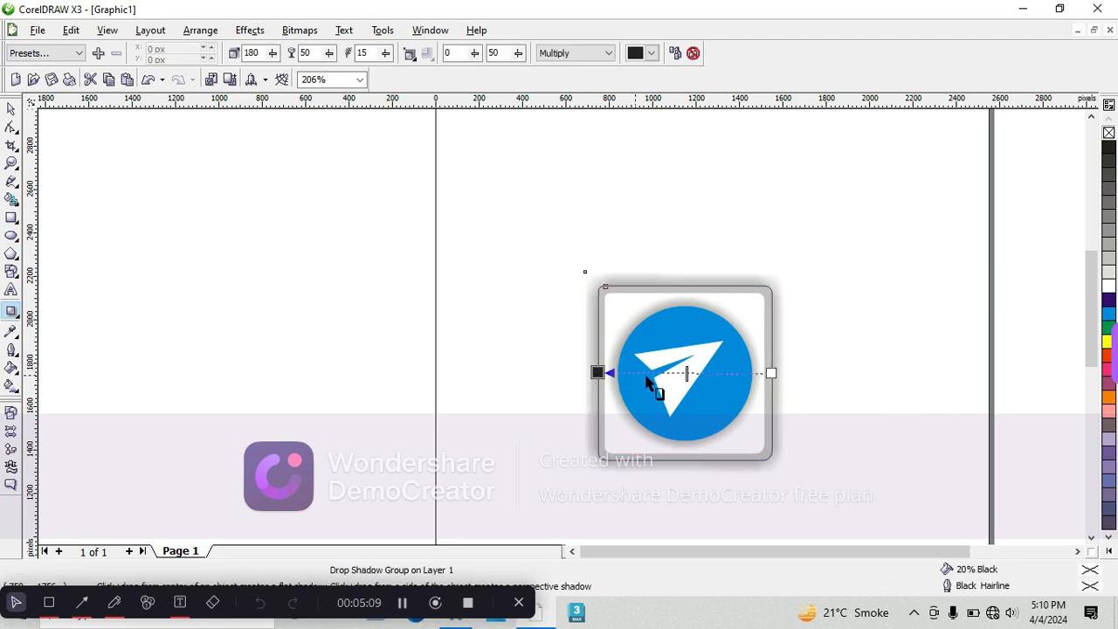
{"action": "left_click_drag", "start_coordinate": [687, 374], "coordinate": [617, 374]}
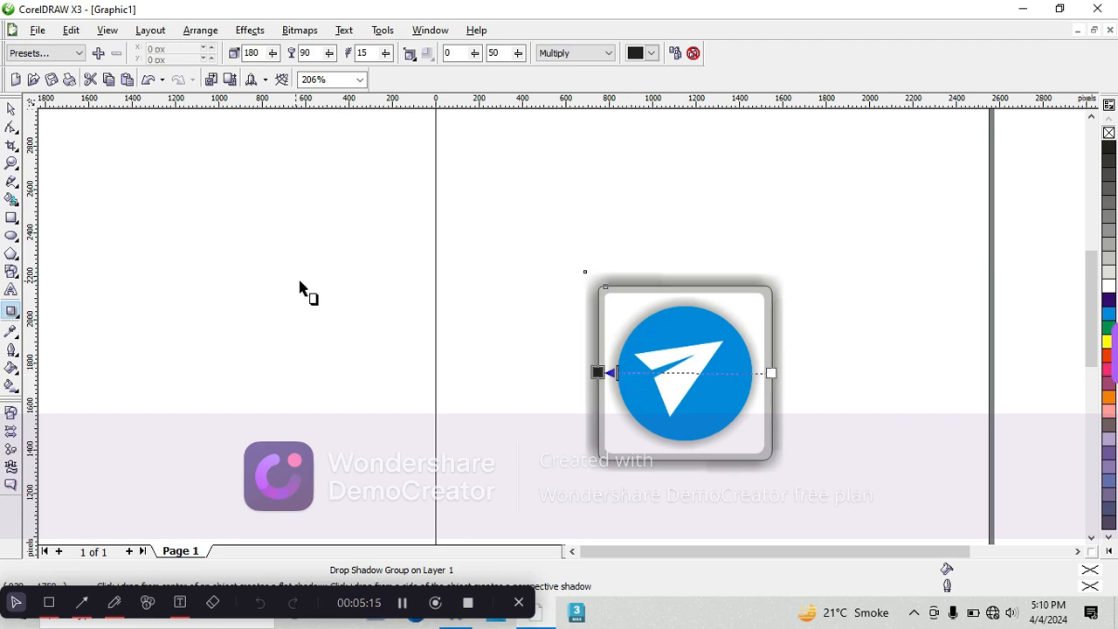
{"action": "left_click", "coordinate": [12, 108]}
{"action": "left_click", "coordinate": [263, 246]}
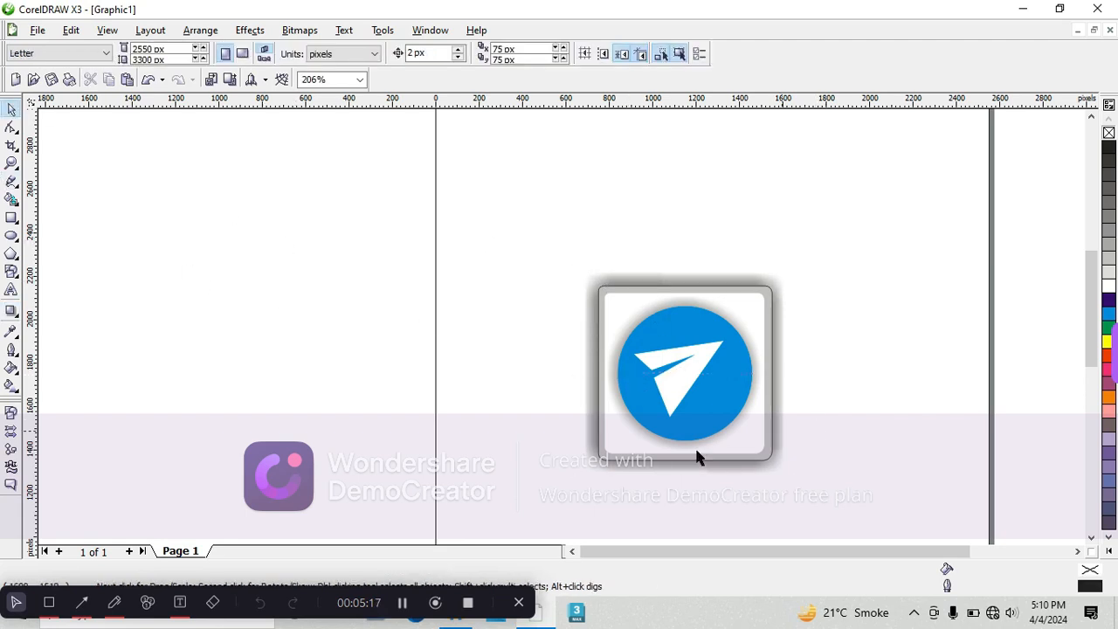
Add the artistic text "telegram" just below the icon.
{"action": "left_click", "coordinate": [11, 290]}
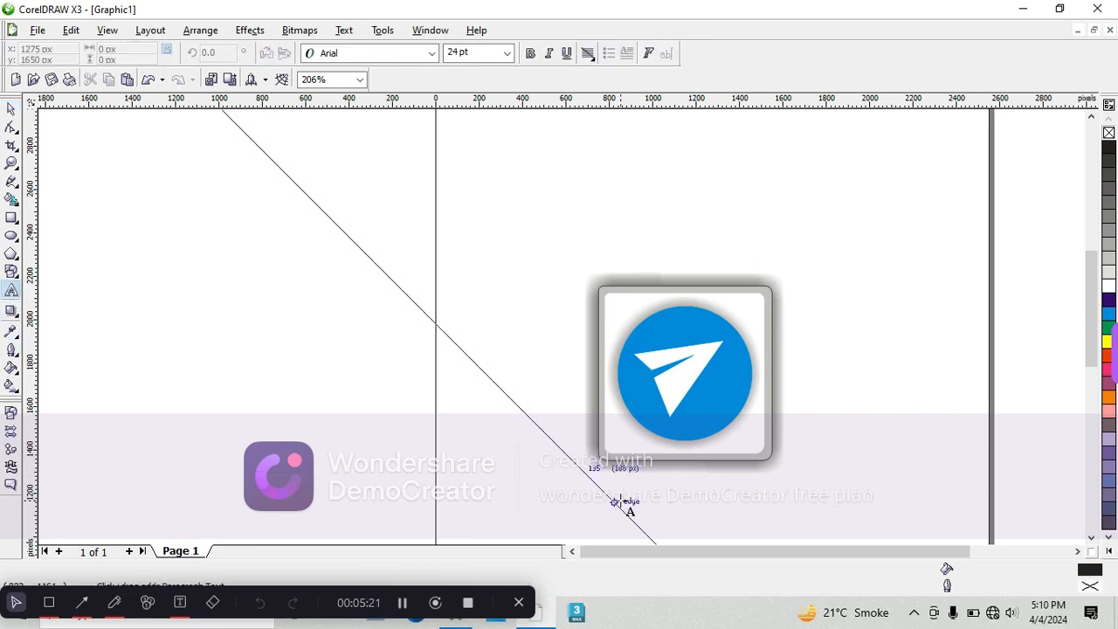
{"action": "left_click", "coordinate": [614, 492]}
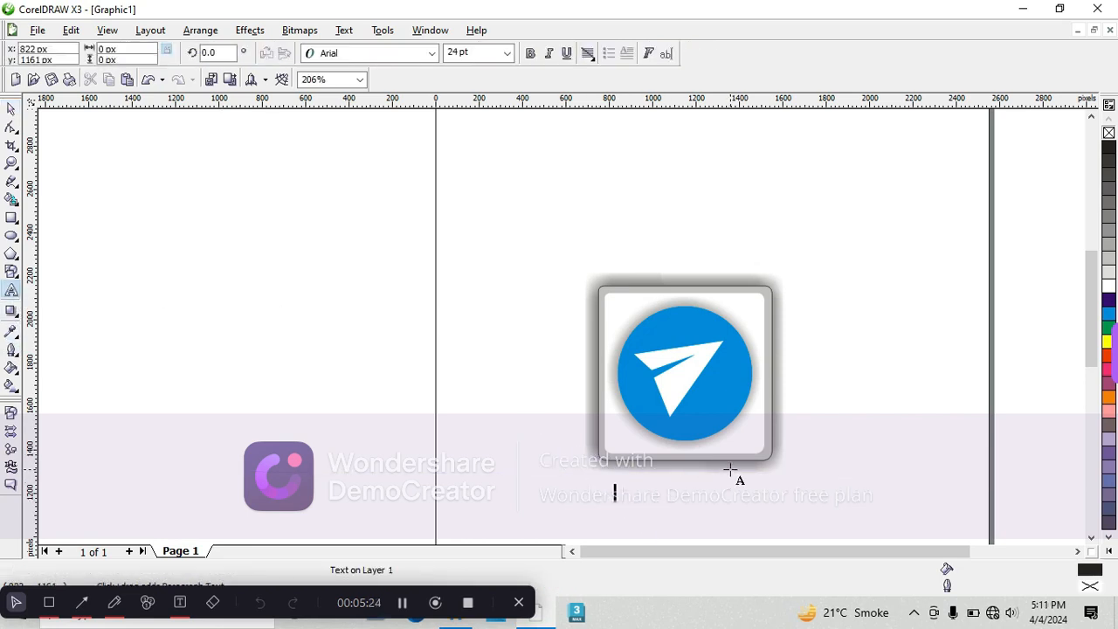
{"action": "type", "text": "telegra"}
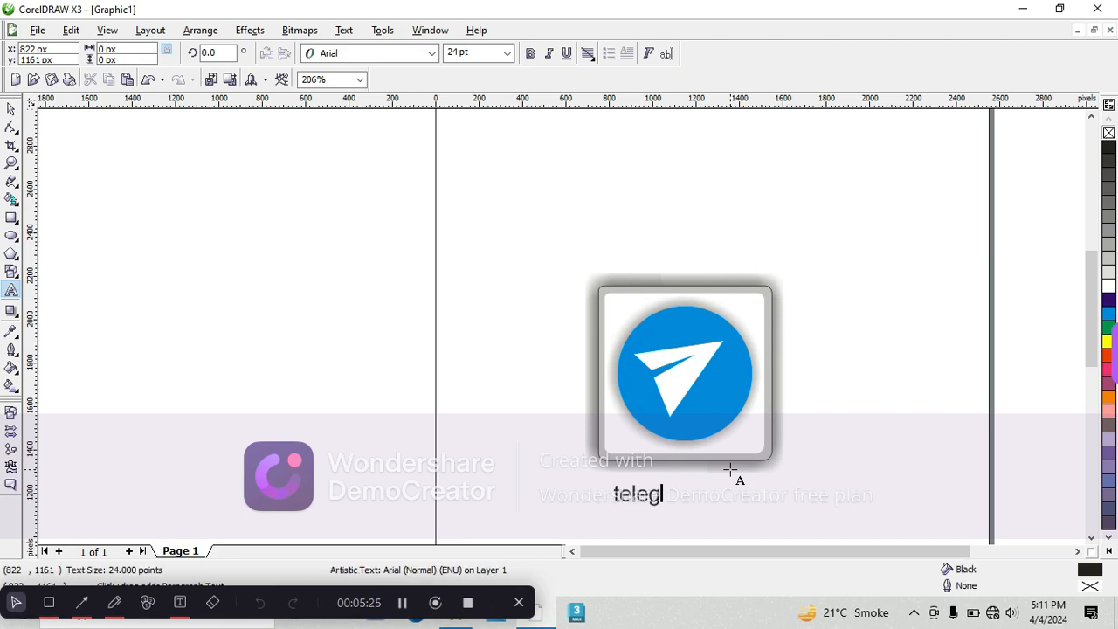
{"action": "type", "text": "m"}
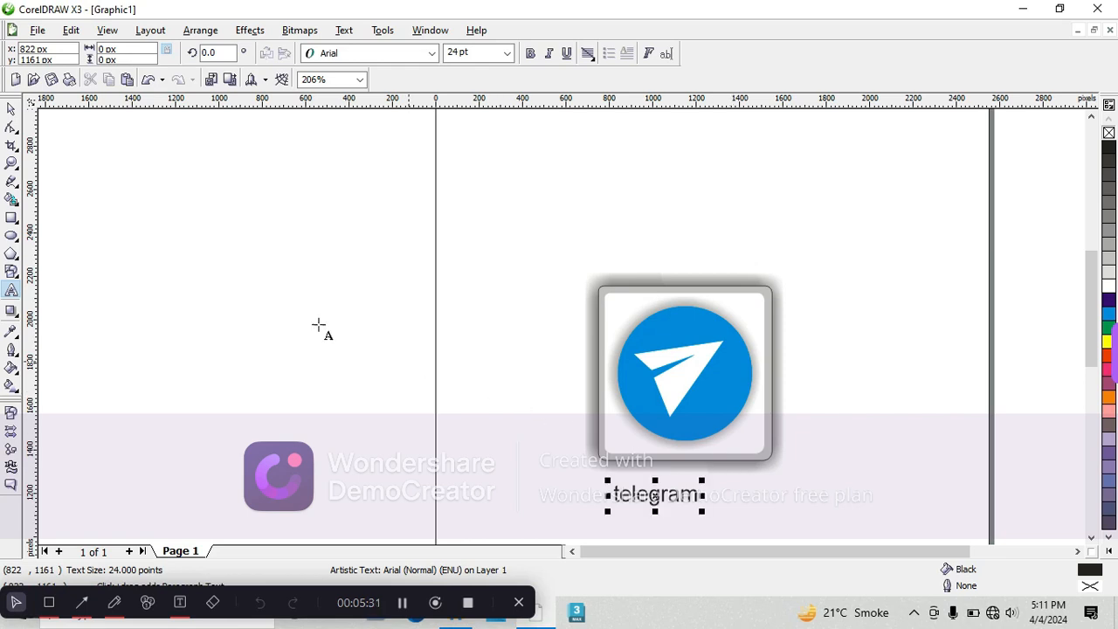
Change the whole "telegram" text's font to Bahnschrift SemiBold and deselect it.
{"action": "left_click", "coordinate": [431, 53]}
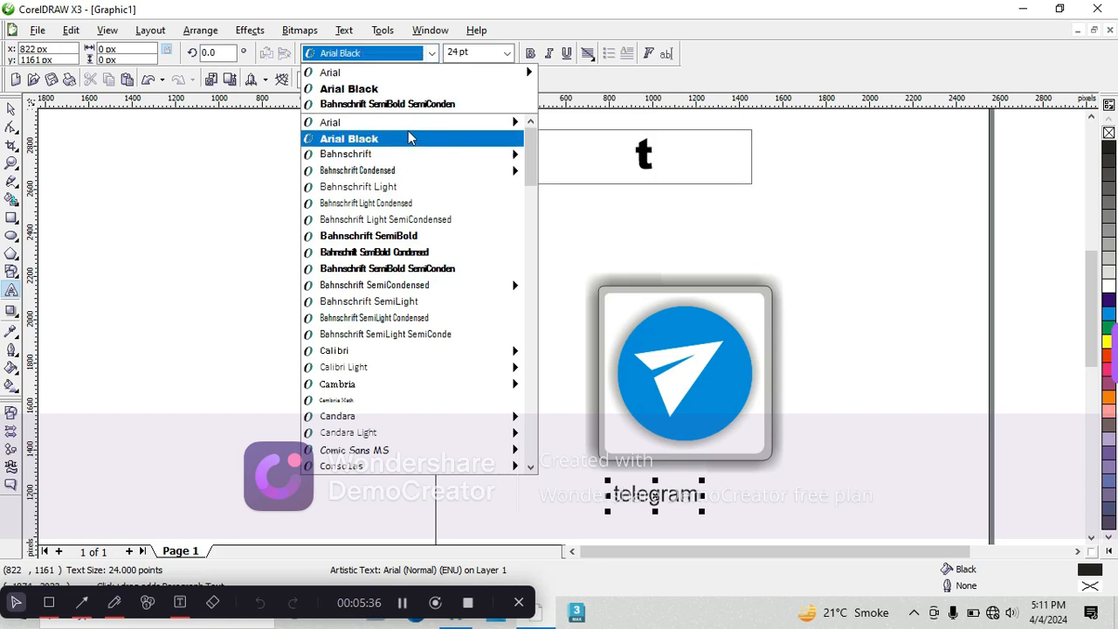
{"action": "left_click", "coordinate": [401, 245]}
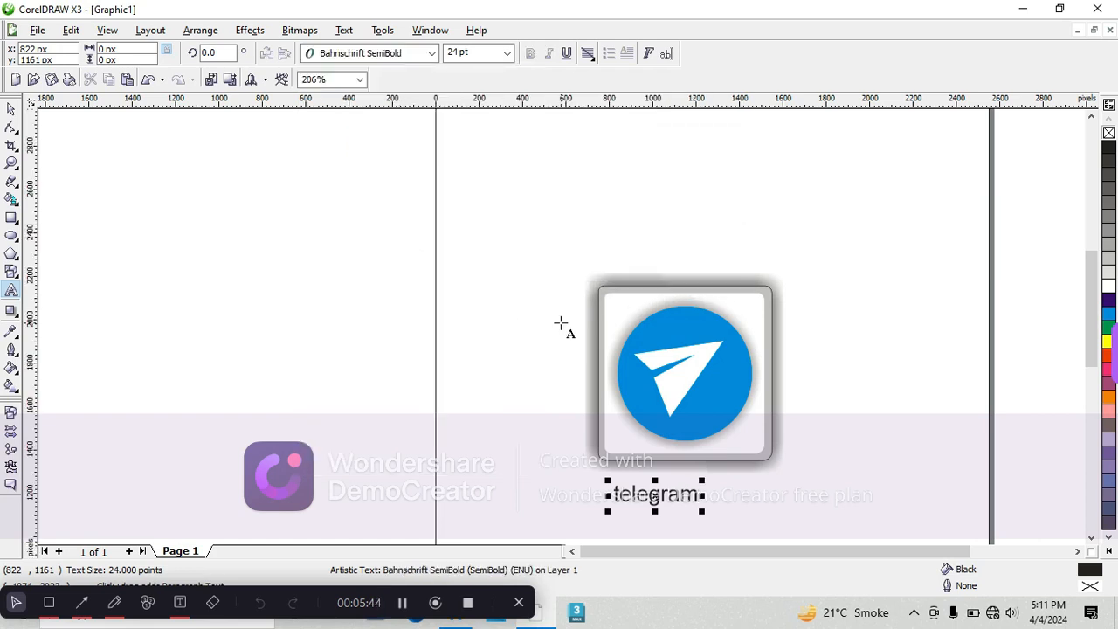
{"action": "left_click_drag", "start_coordinate": [696, 495], "coordinate": [608, 495]}
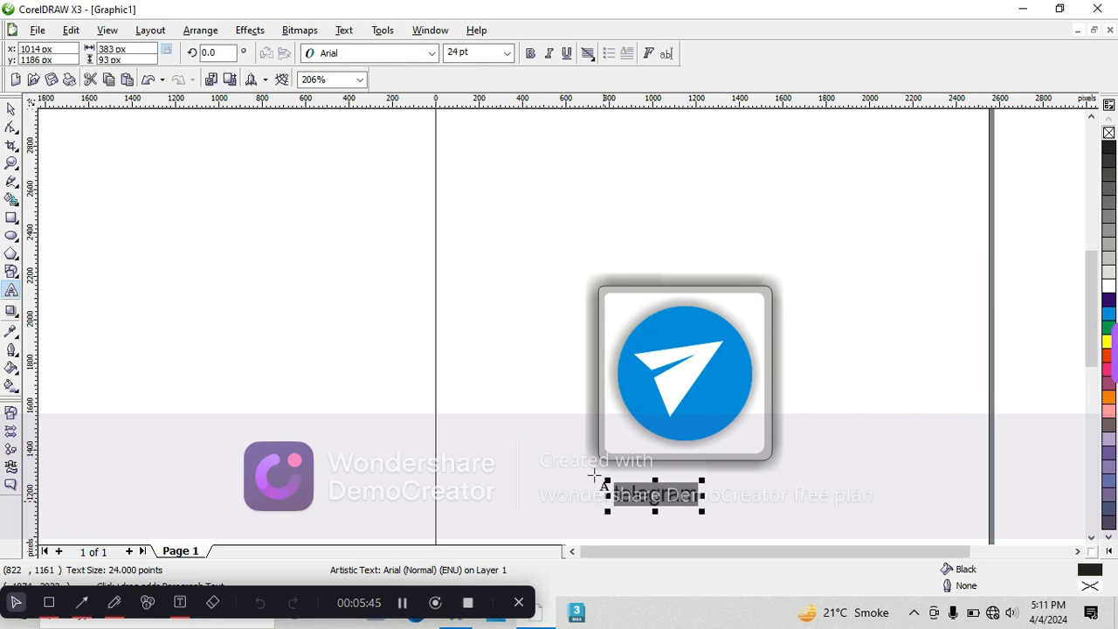
{"action": "left_click", "coordinate": [430, 54]}
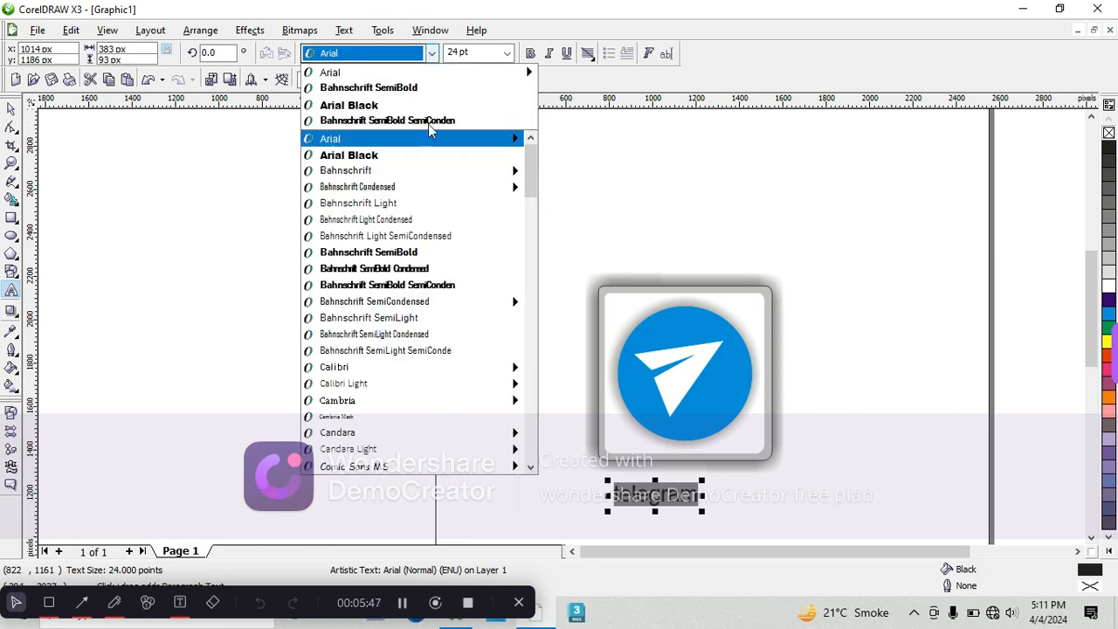
{"action": "left_click", "coordinate": [388, 254]}
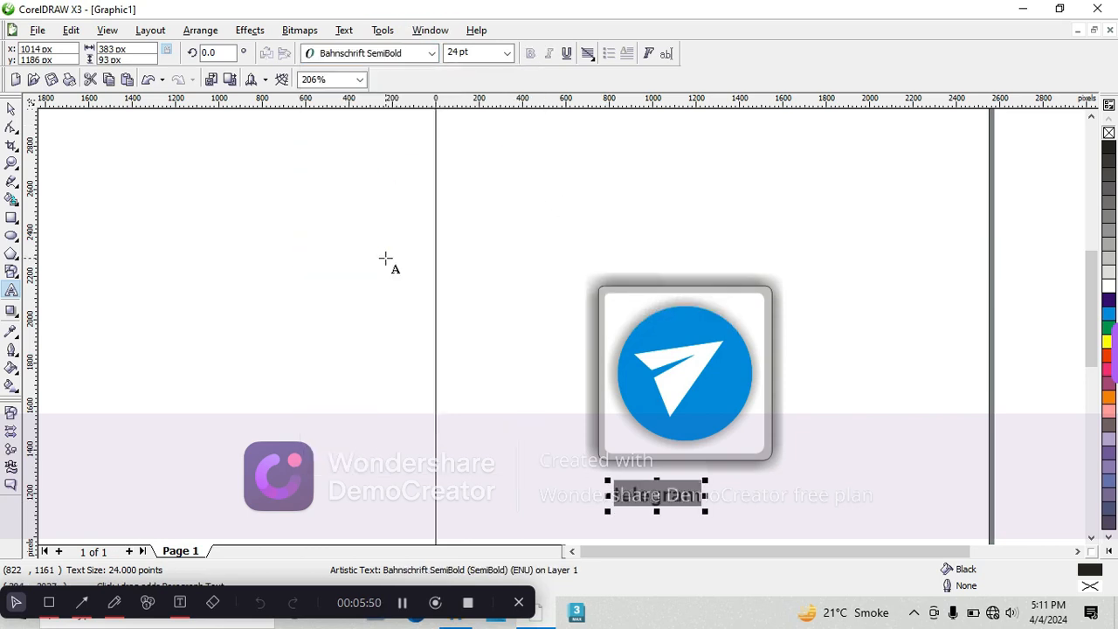
{"action": "left_click", "coordinate": [426, 457]}
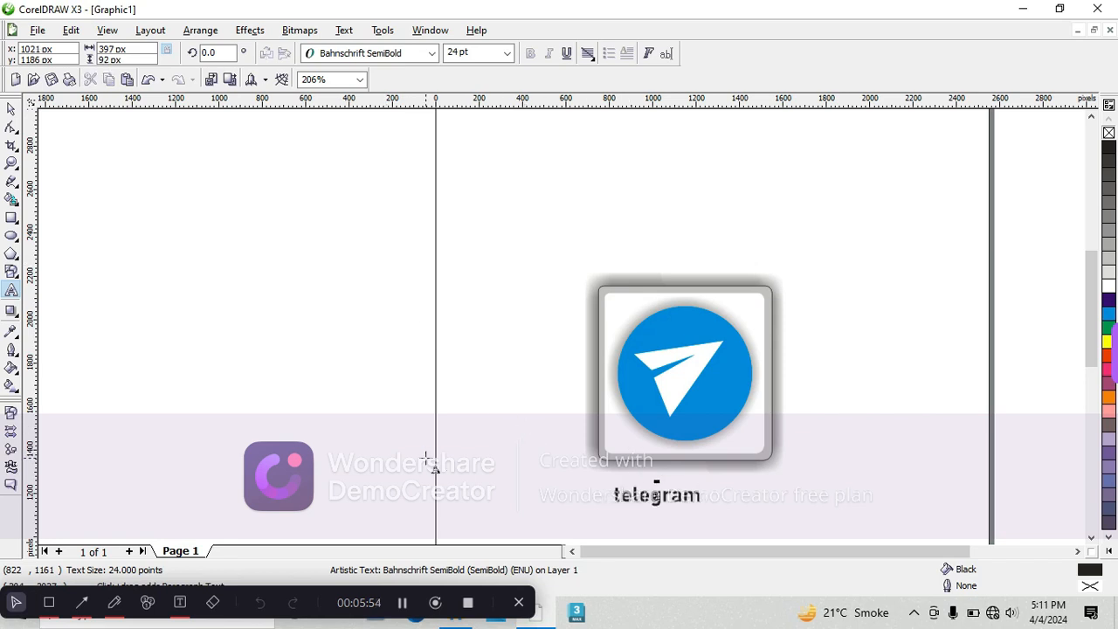
{"action": "left_click", "coordinate": [11, 107]}
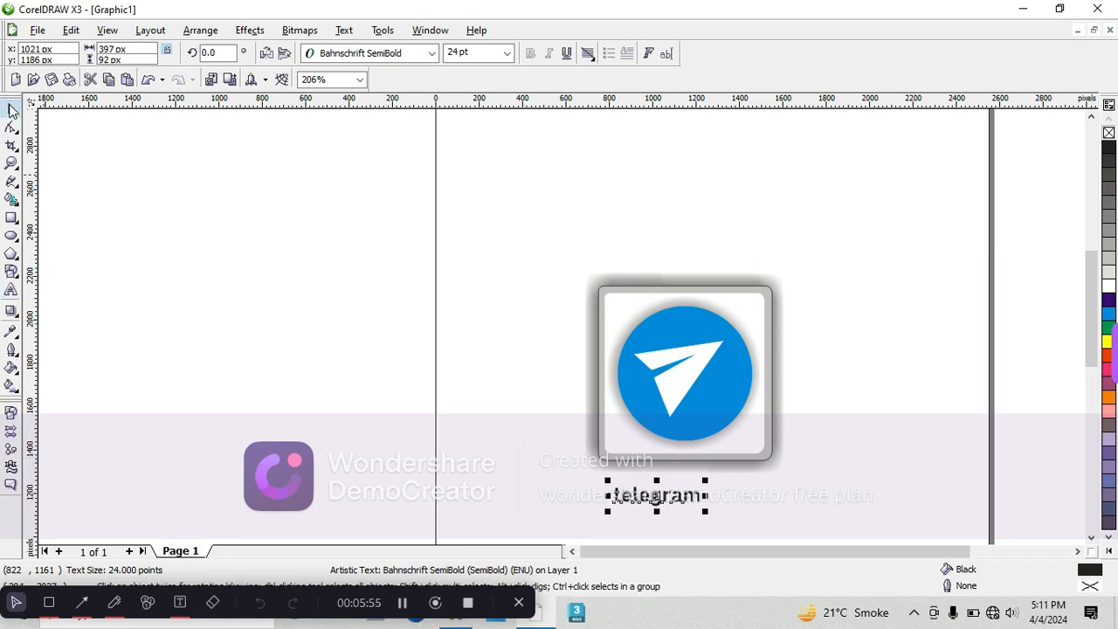
{"action": "left_click", "coordinate": [371, 317]}
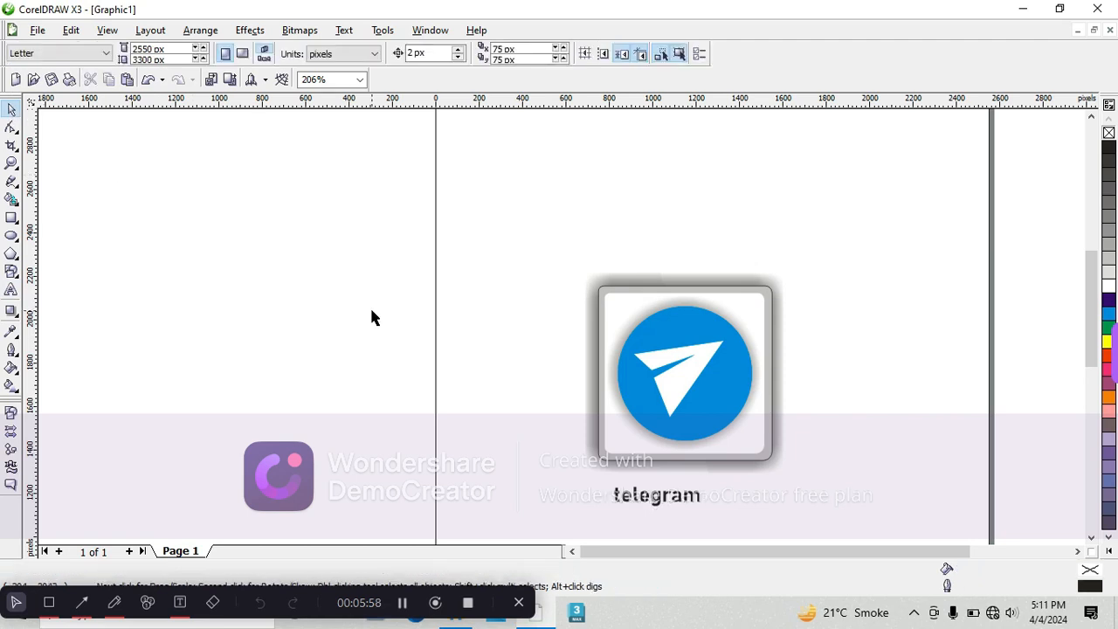
Nudge the "telegram" text right and upward until it is centred beneath the icon, at about X 1145 px, Y 1214 px.
{"action": "left_click", "coordinate": [669, 497]}
{"action": "key", "text": "Right"}
{"action": "key", "text": "Right"}
{"action": "key", "text": "Right"}
{"action": "key", "text": "Right"}
{"action": "key", "text": "Right"}
{"action": "key", "text": "Right"}
{"action": "key", "text": "Right"}
{"action": "key", "text": "Right"}
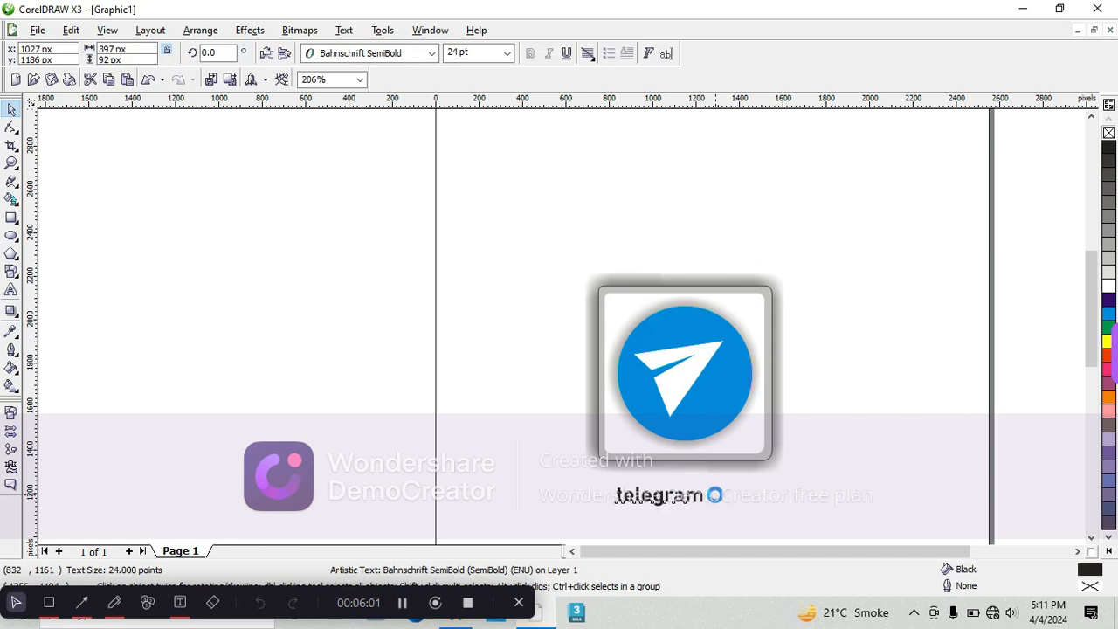
{"action": "key", "text": "Right"}
{"action": "key", "text": "Right"}
{"action": "key", "text": "Right"}
{"action": "key", "text": "Right"}
{"action": "key", "text": "Right"}
{"action": "key", "text": "Right"}
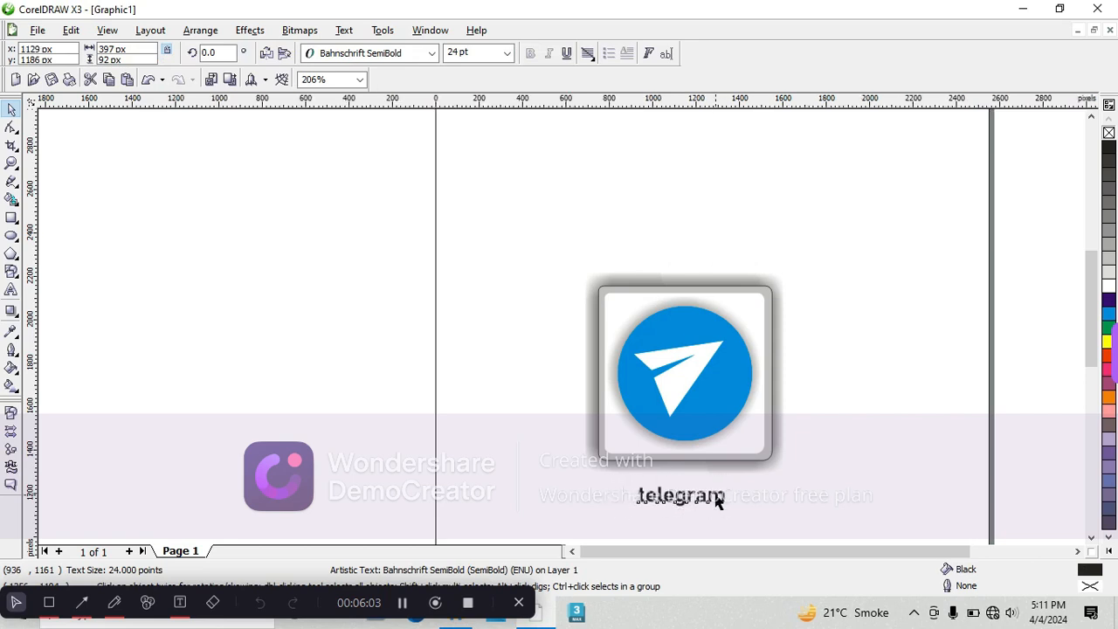
{"action": "key", "text": "Up"}
{"action": "key", "text": "Up"}
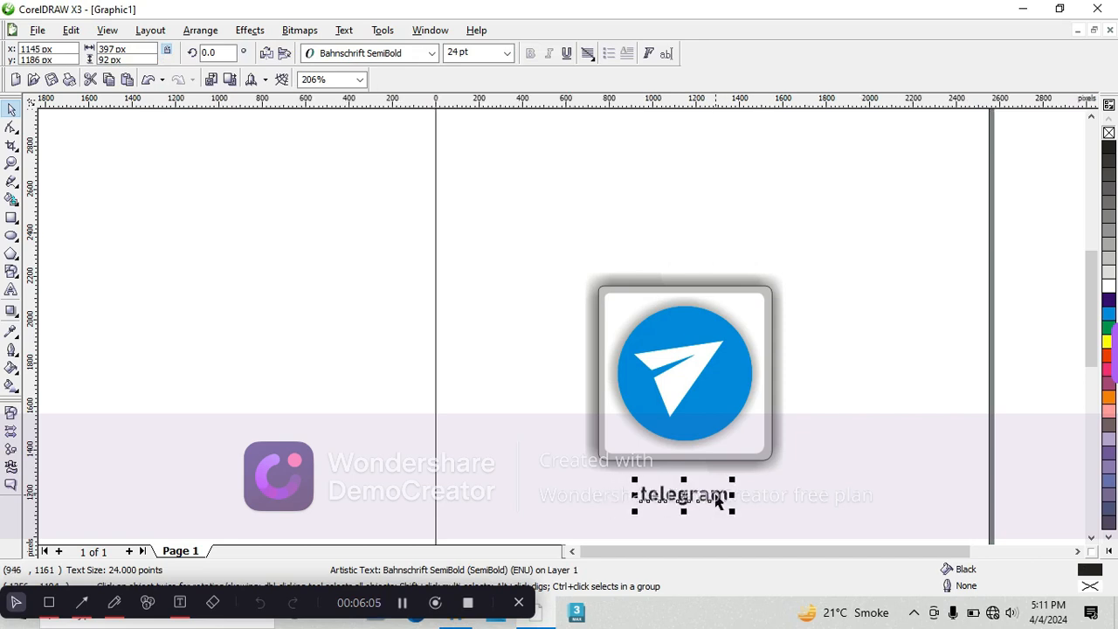
{"action": "key", "text": "Up"}
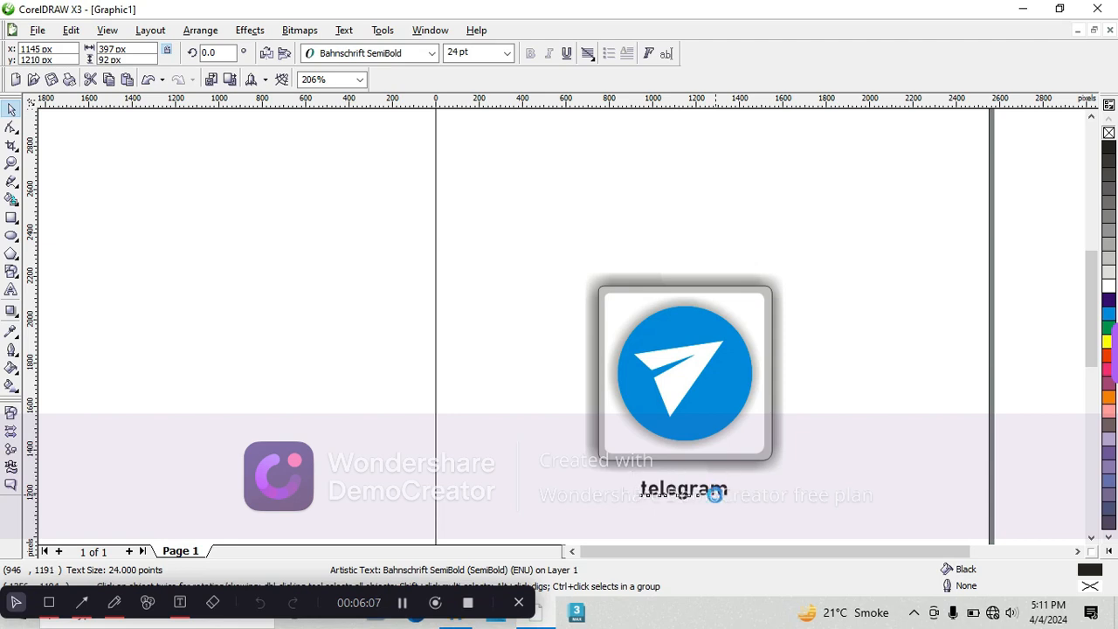
{"action": "key", "text": "Down"}
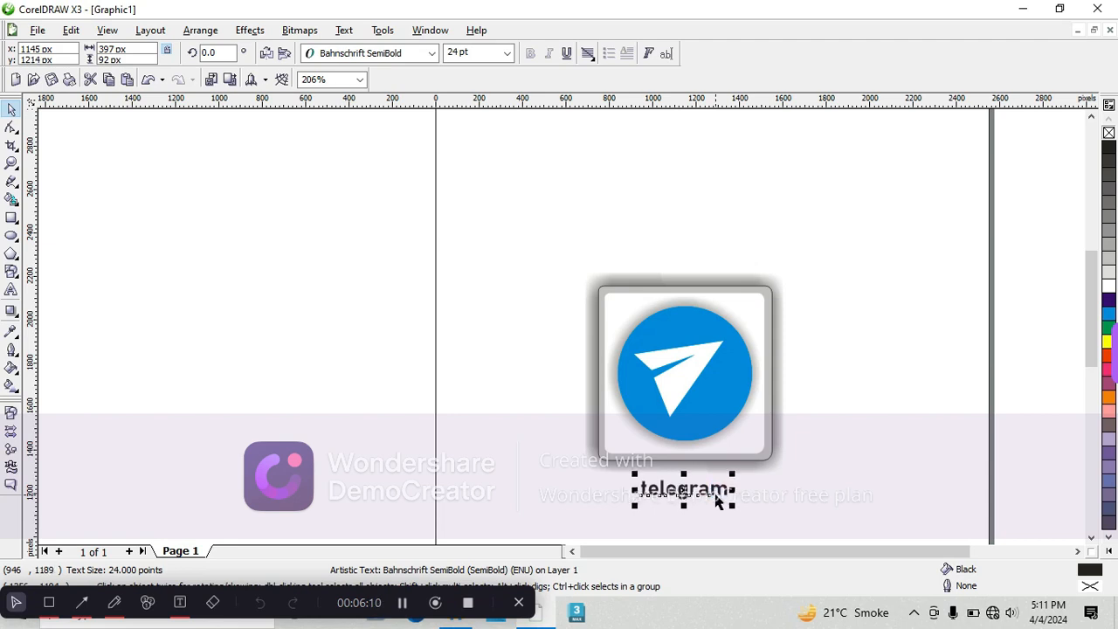
{"action": "left_click", "coordinate": [914, 400]}
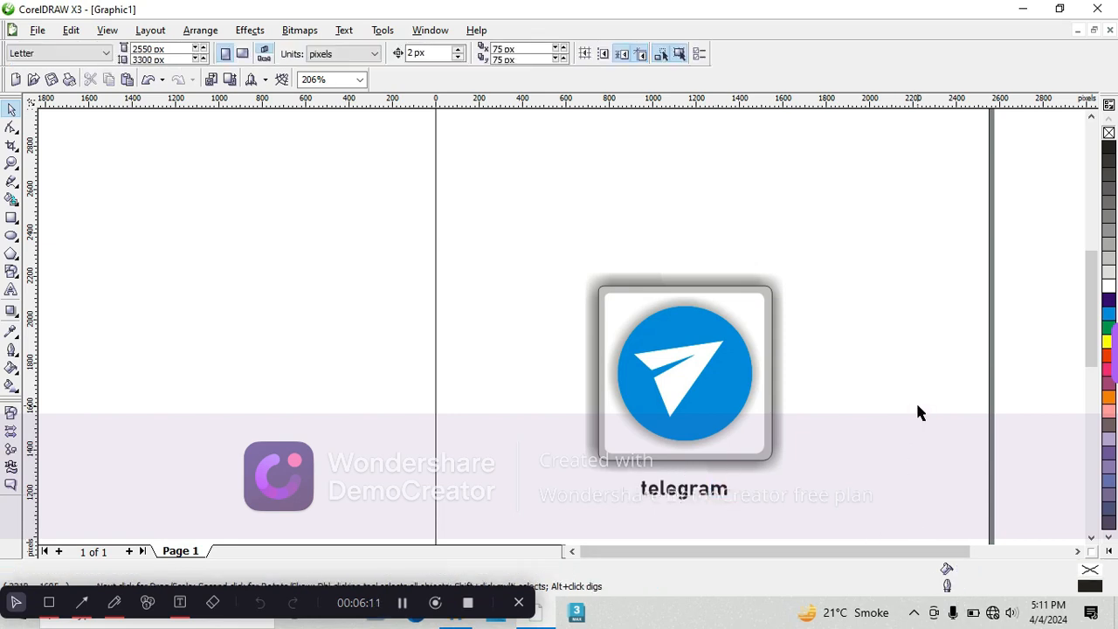
Try cyan, red and dark brown fills on the "telegram" text and restore its black fill.
{"action": "left_click", "coordinate": [685, 496]}
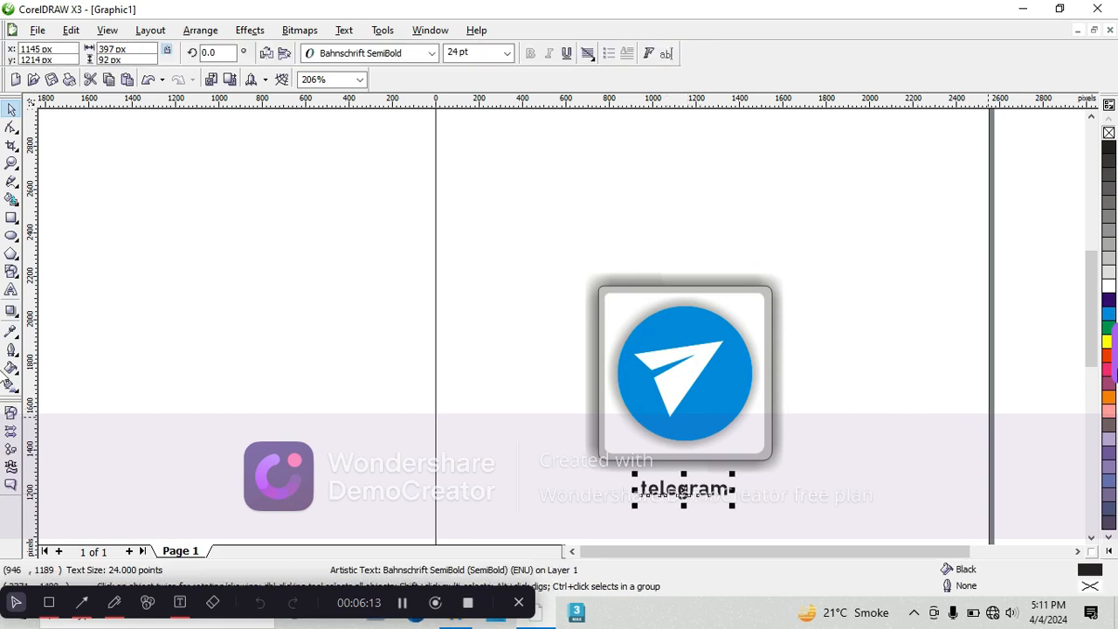
{"action": "left_click", "coordinate": [1107, 315]}
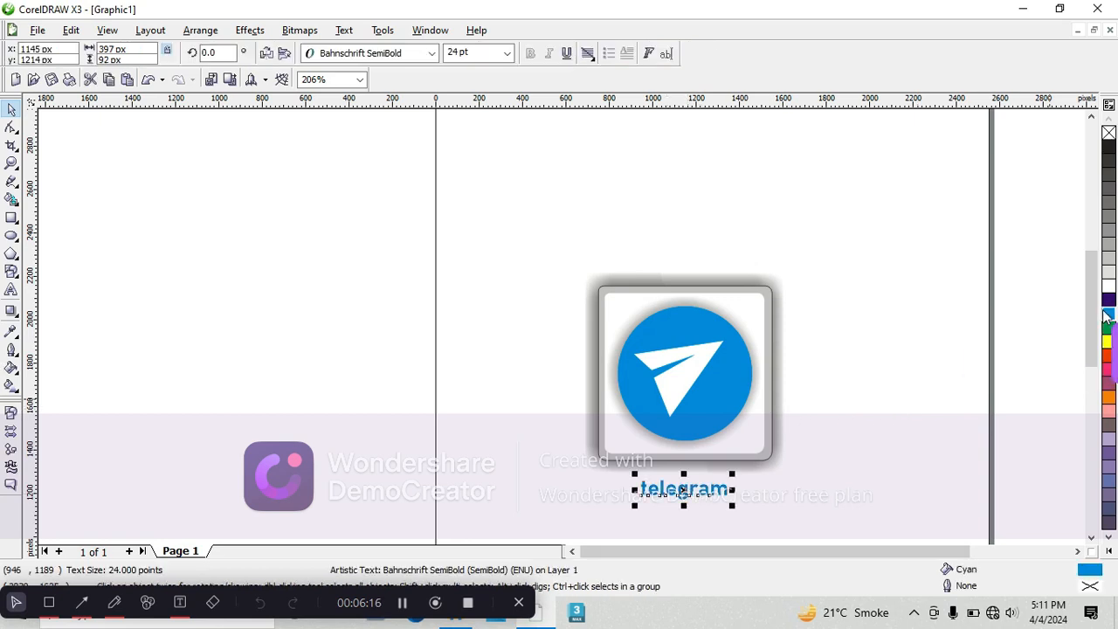
{"action": "left_click", "coordinate": [1108, 355]}
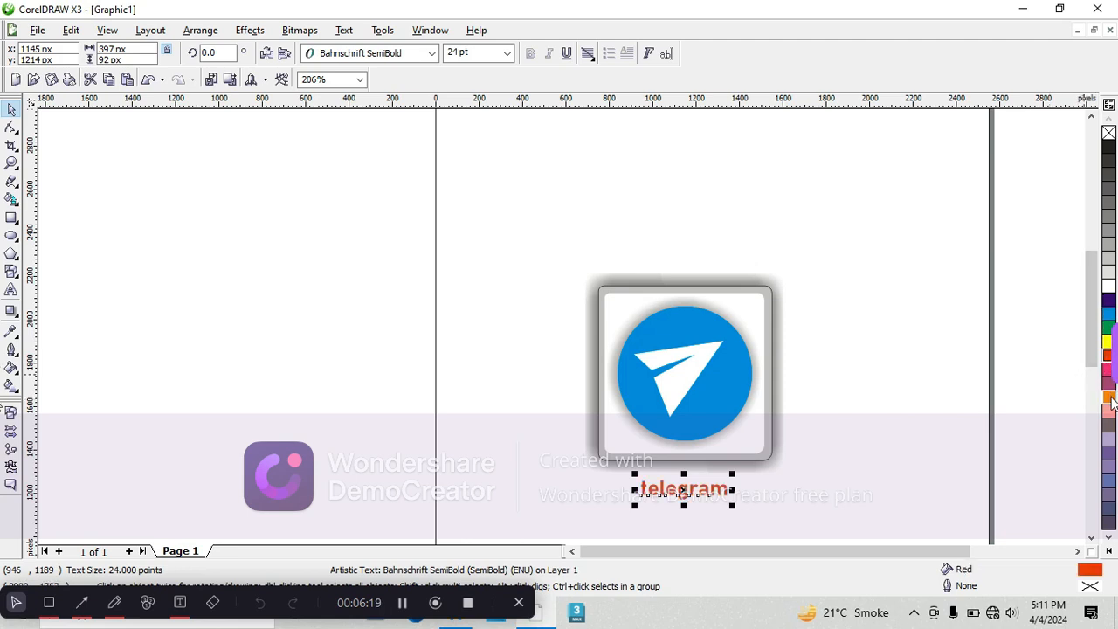
{"action": "left_click", "coordinate": [1109, 397]}
{"action": "left_click", "coordinate": [1107, 425]}
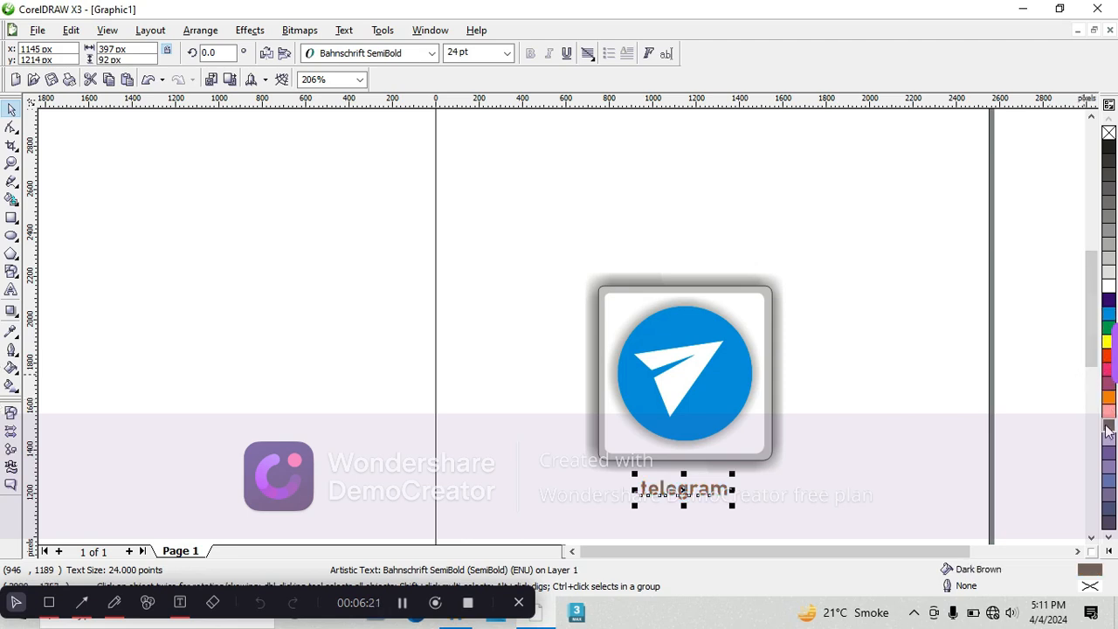
{"action": "left_click", "coordinate": [1108, 148]}
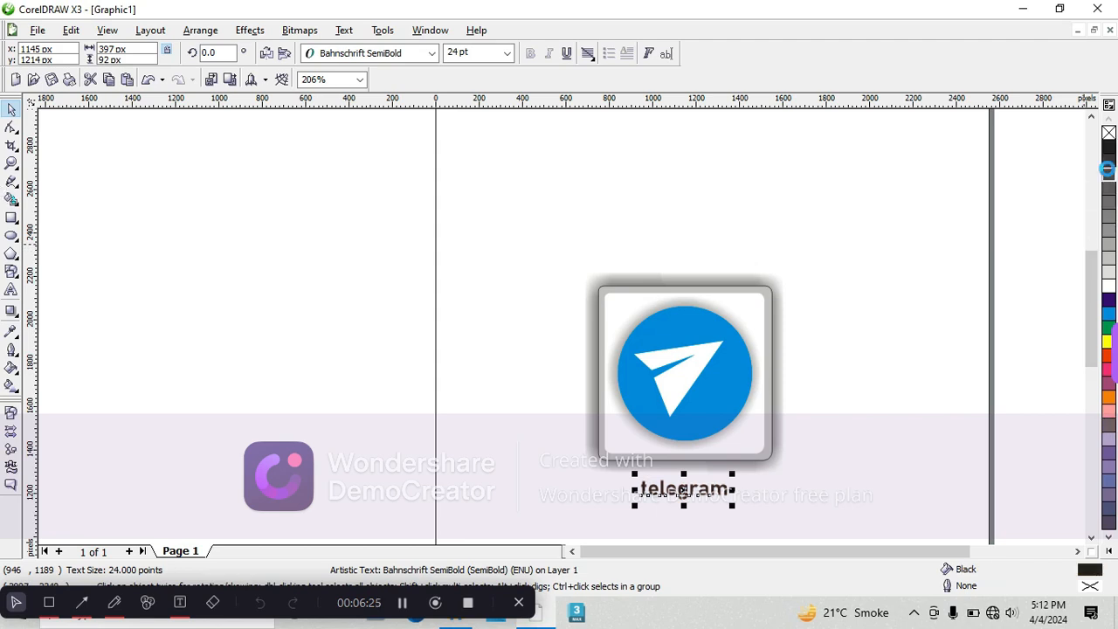
{"action": "left_click", "coordinate": [1108, 162]}
{"action": "left_click", "coordinate": [1108, 146]}
Underline the "telegram" text below the icon.
{"action": "left_click", "coordinate": [568, 54]}
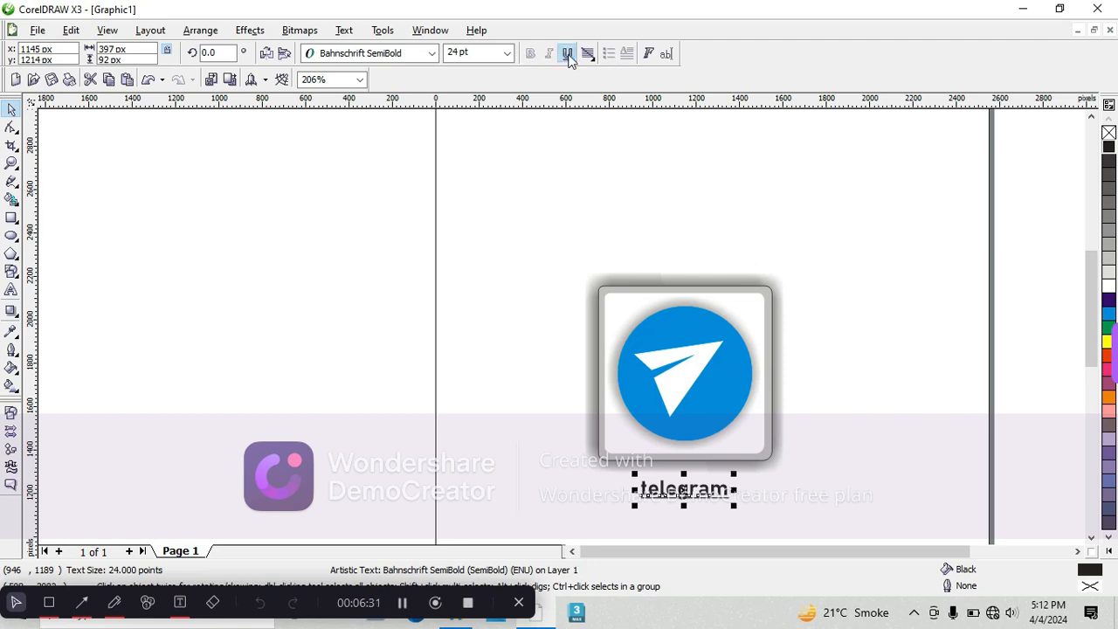
Reselect the "telegram" text below the icon and remove its underline.
{"action": "left_click", "coordinate": [552, 243]}
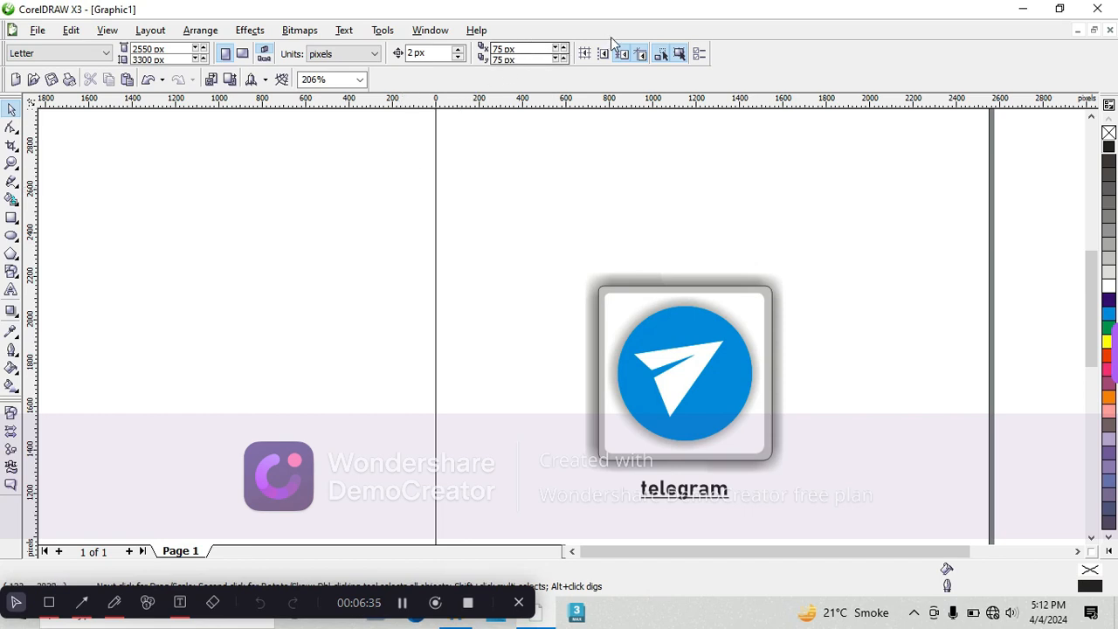
{"action": "left_click", "coordinate": [707, 497]}
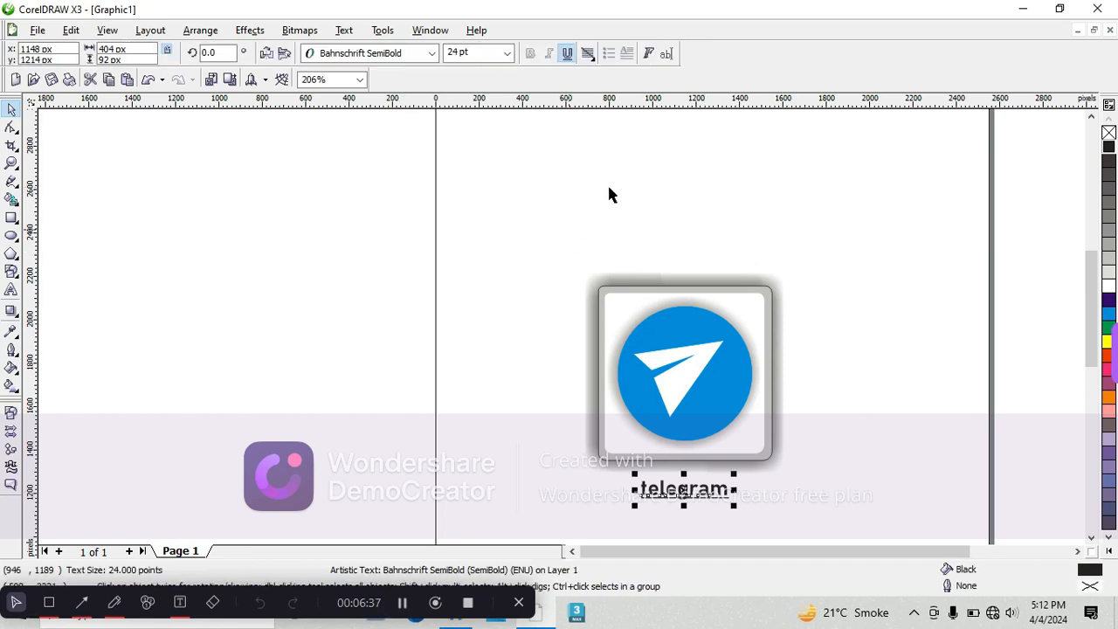
{"action": "left_click", "coordinate": [567, 55]}
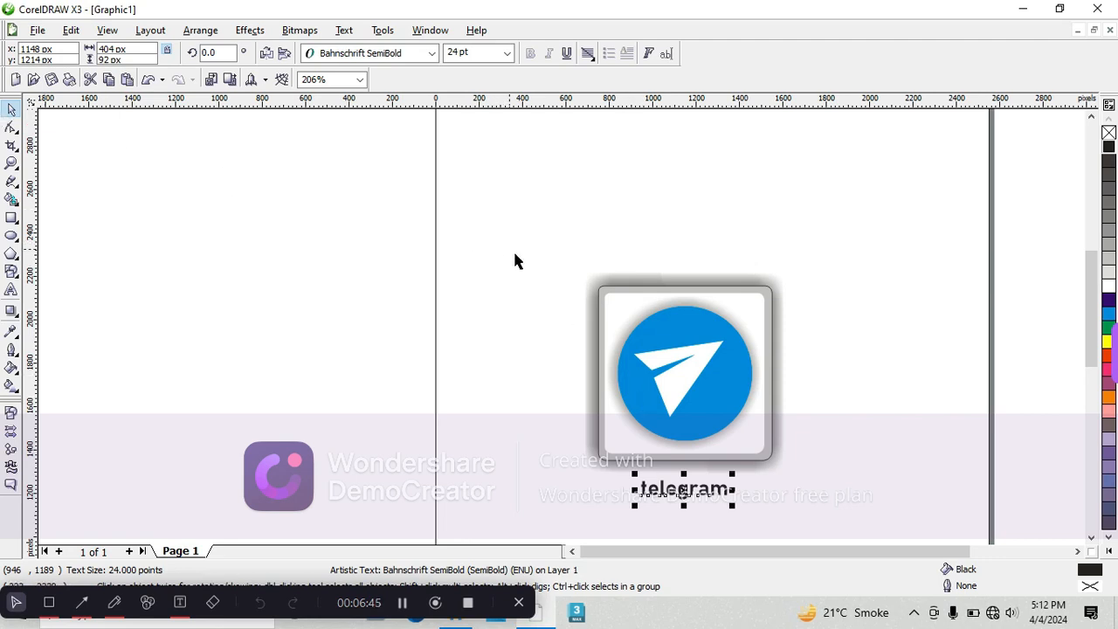
Group all the icon objects with the "telegram" caption, move the group slightly up the page and deselect it.
{"action": "left_click_drag", "start_coordinate": [513, 251], "coordinate": [839, 534]}
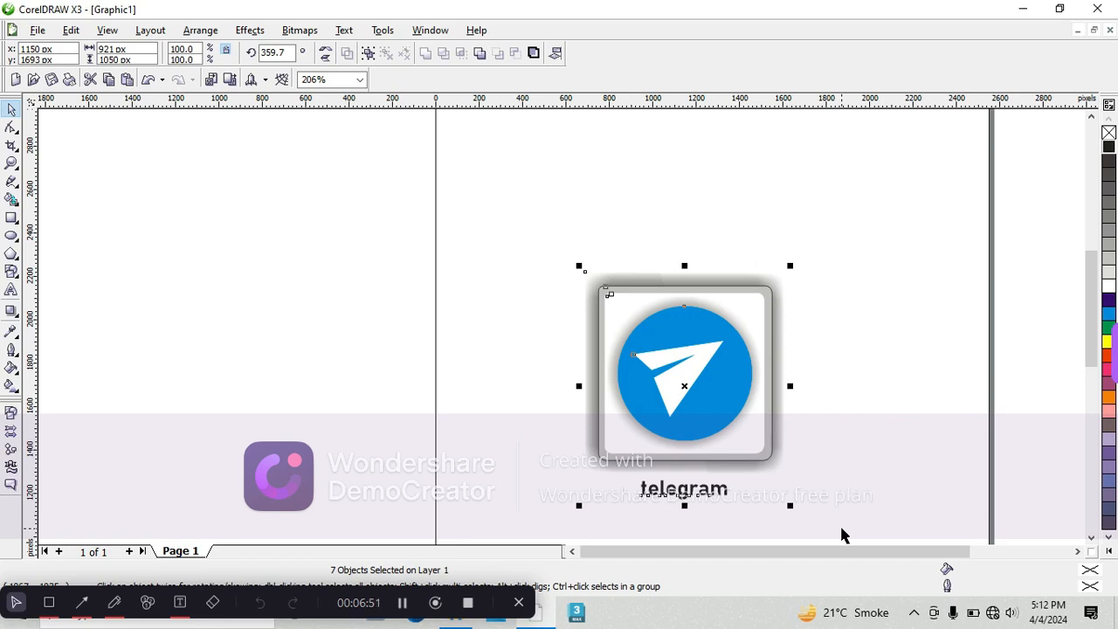
{"action": "key", "text": "ctrl+g"}
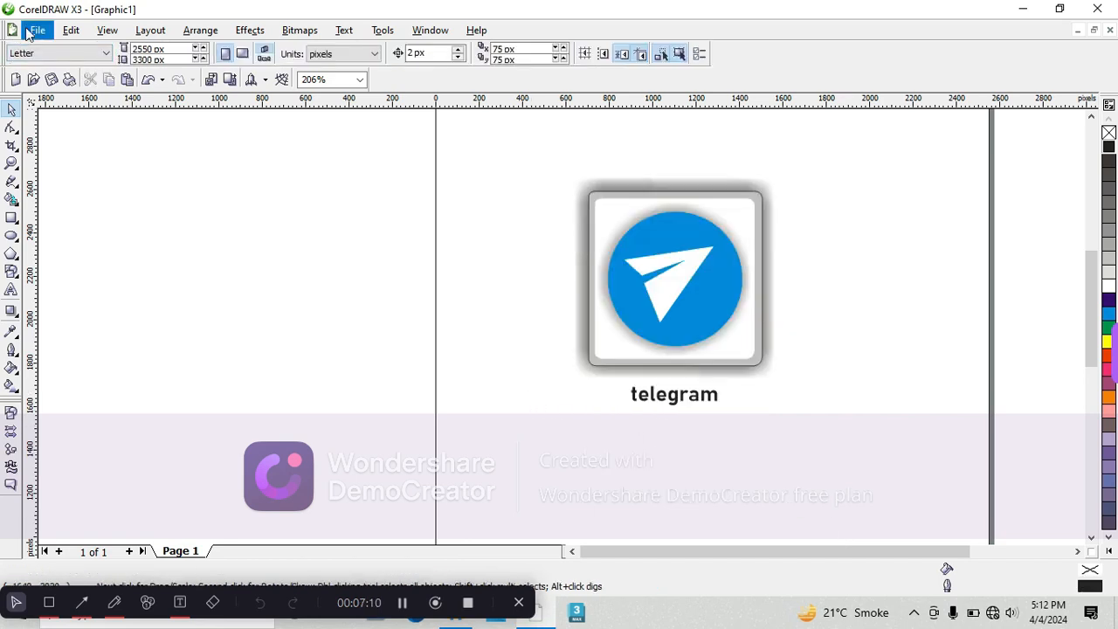
Export the drawing to the THUMB NILS folder as a JPEG bitmap named telegram, 921 by 1050 pixels, 300 dpi, RGB Color (24-bit).
{"action": "left_click", "coordinate": [38, 30]}
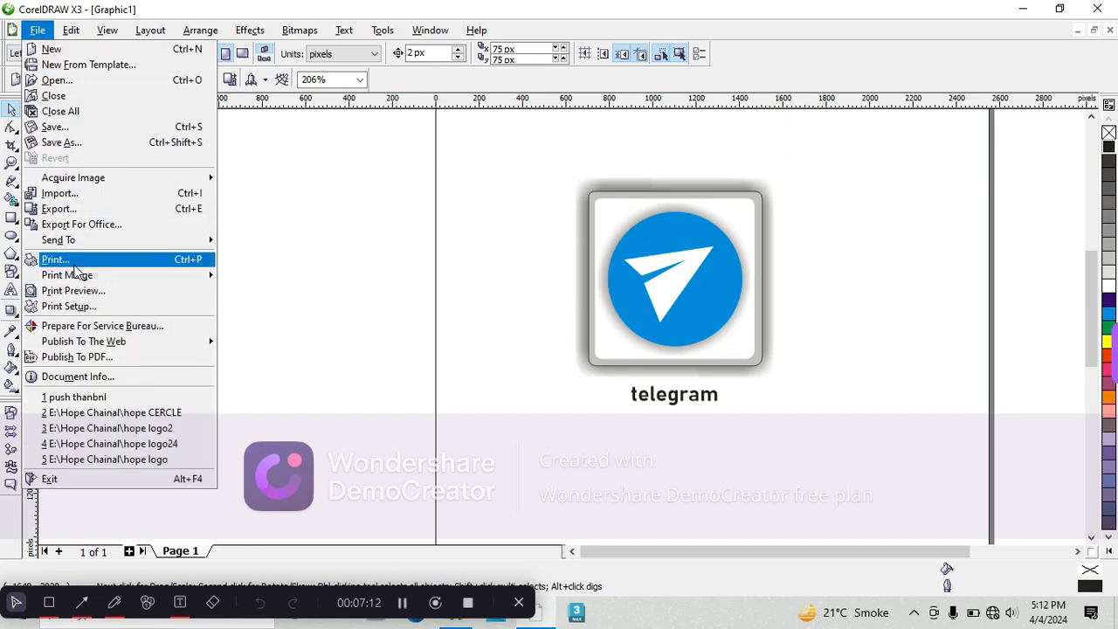
{"action": "left_click", "coordinate": [77, 214]}
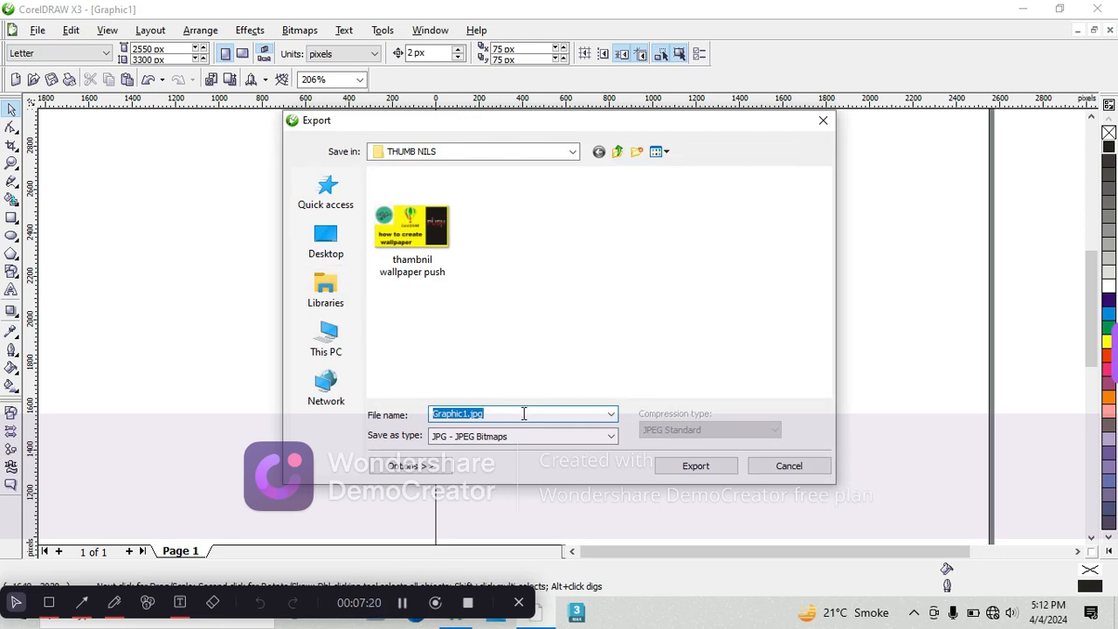
{"action": "type", "text": "telegram"}
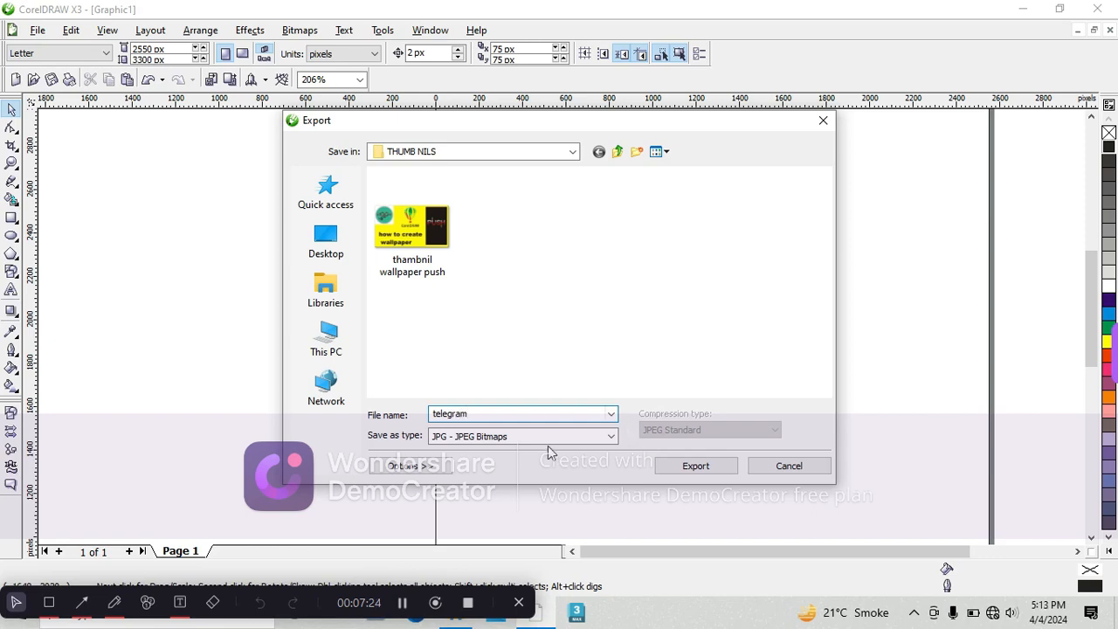
{"action": "left_click", "coordinate": [696, 469]}
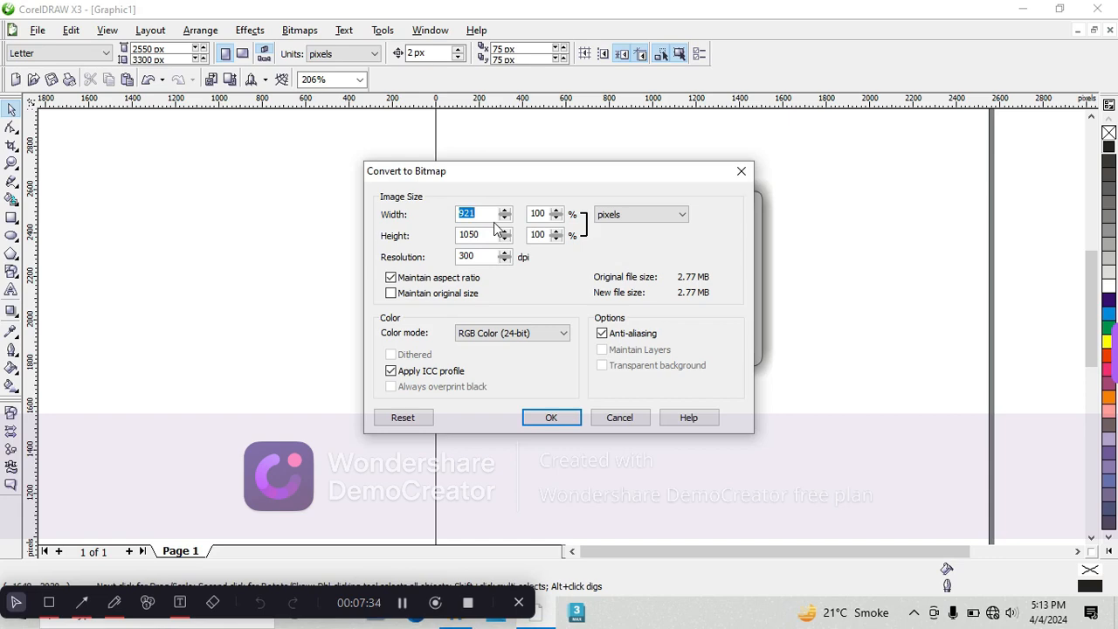
{"action": "left_click", "coordinate": [550, 416]}
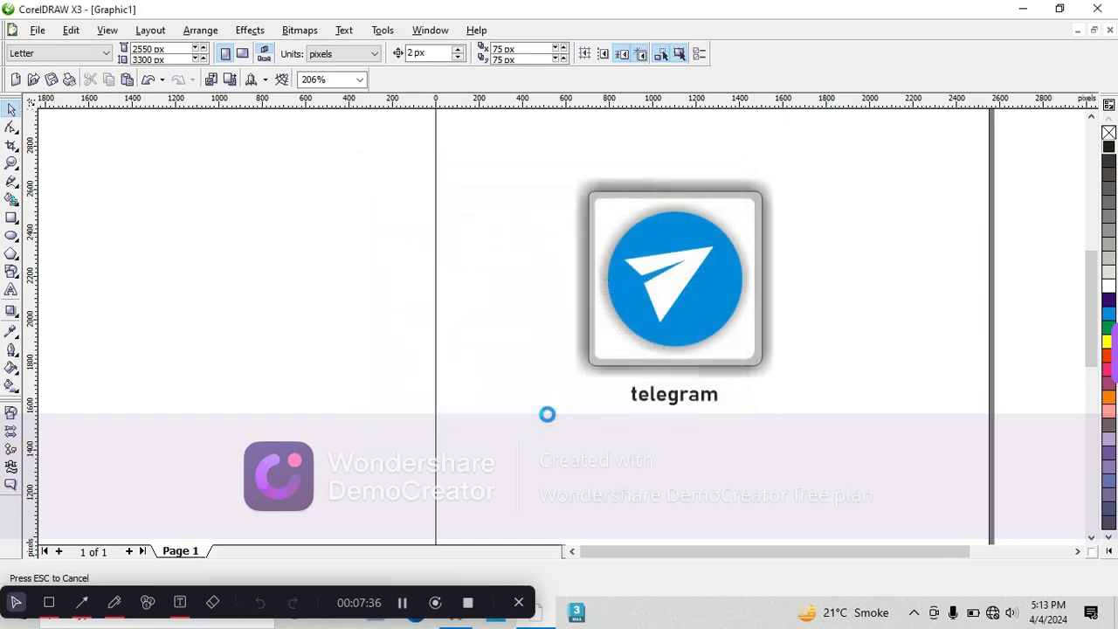
{"action": "left_click", "coordinate": [553, 427]}
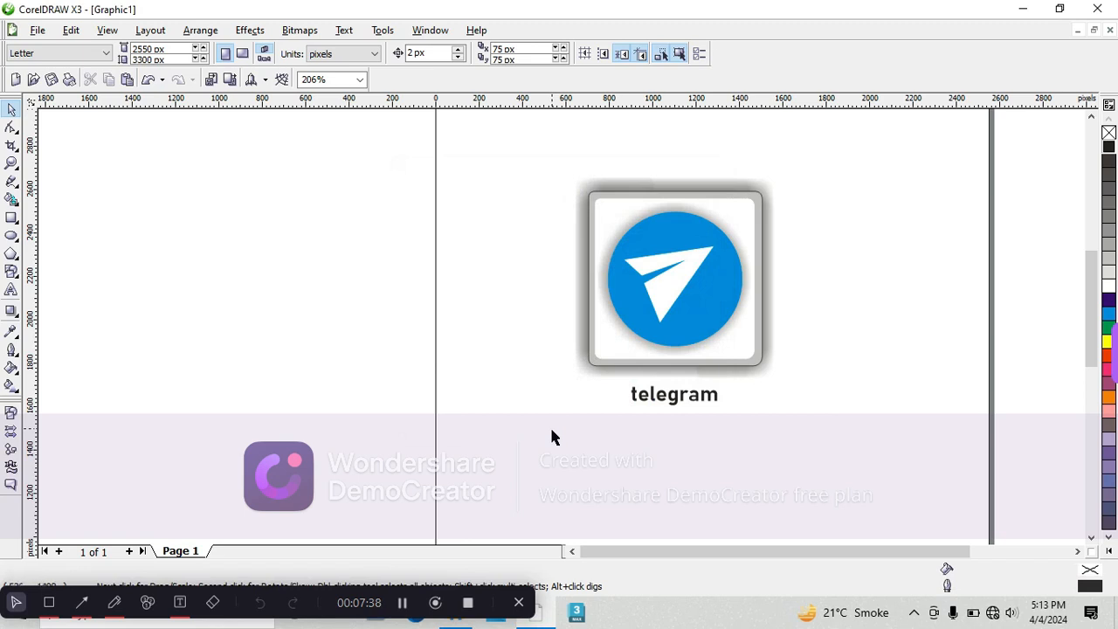